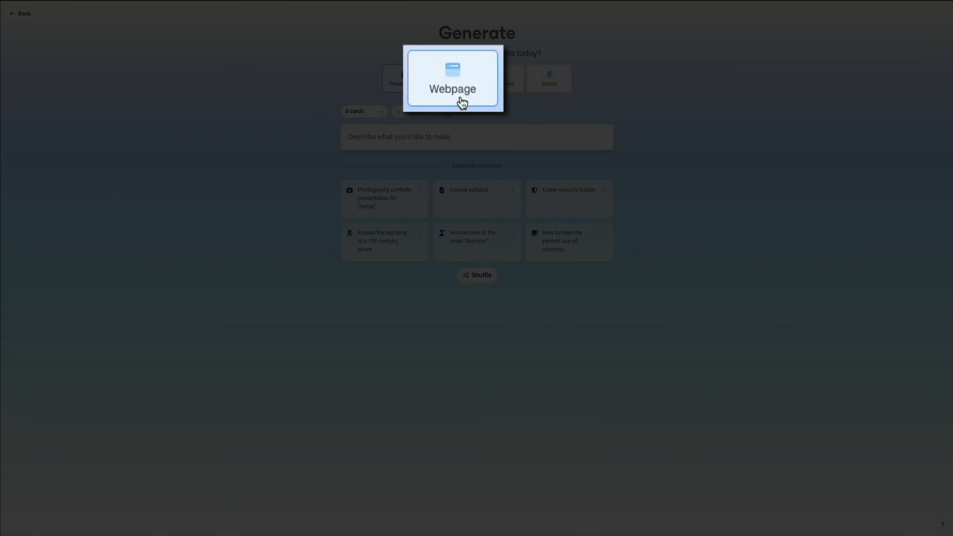
# - Choose the Webpage format and describe the project as a one-page website promoting a cat cafe
pyautogui.click(462, 103)
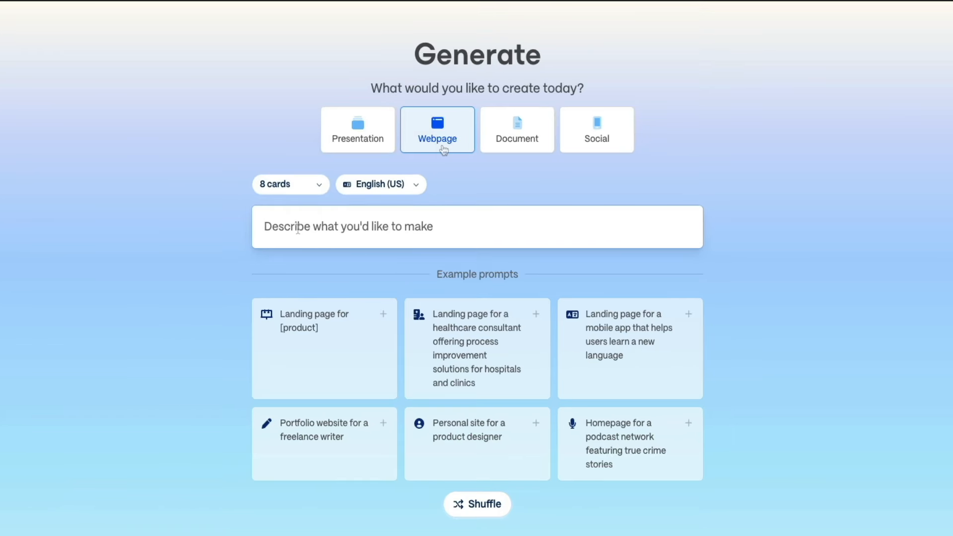
pyautogui.click(298, 228)
pyautogui.write('One-pa')
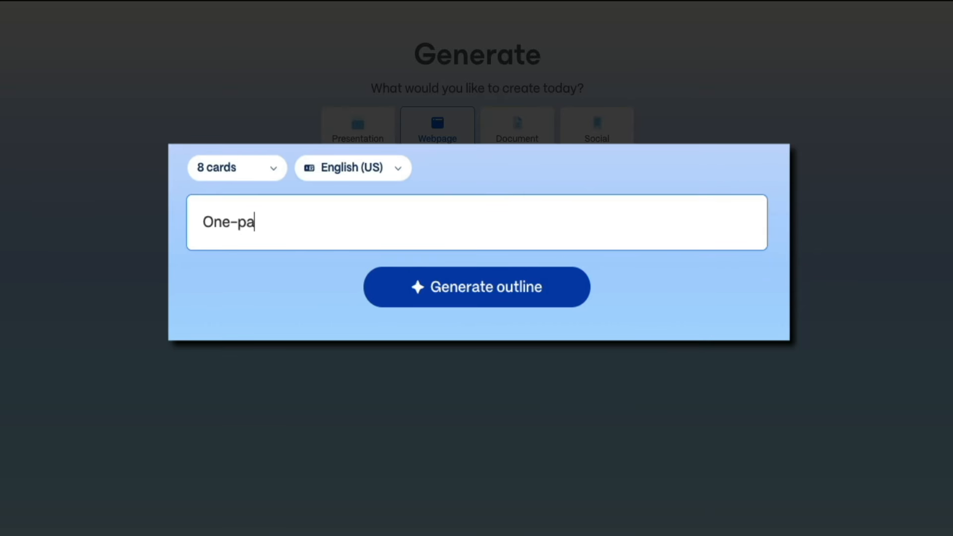
pyautogui.write('ge website promoti')
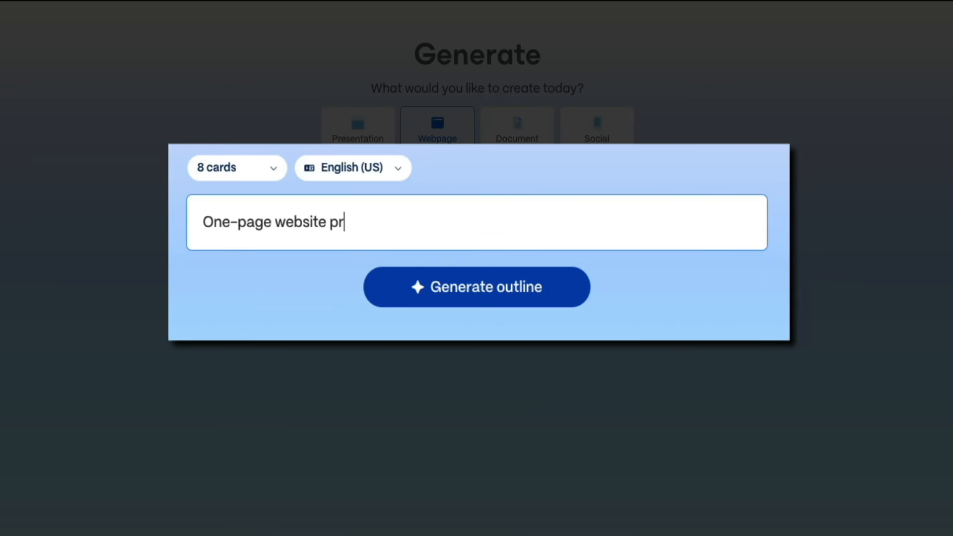
pyautogui.write('ng a ca')
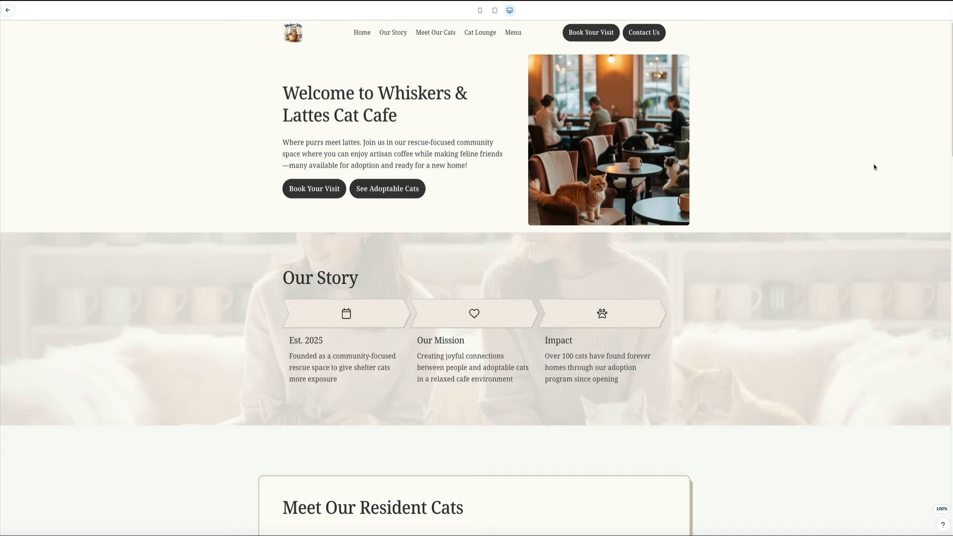
# - Look through the Whiskers & Lattes Cat Cafe site preview from the welcome section down past the menu section
pyautogui.scroll(-2, 875, 167)
pyautogui.scroll(-4, 874, 167)
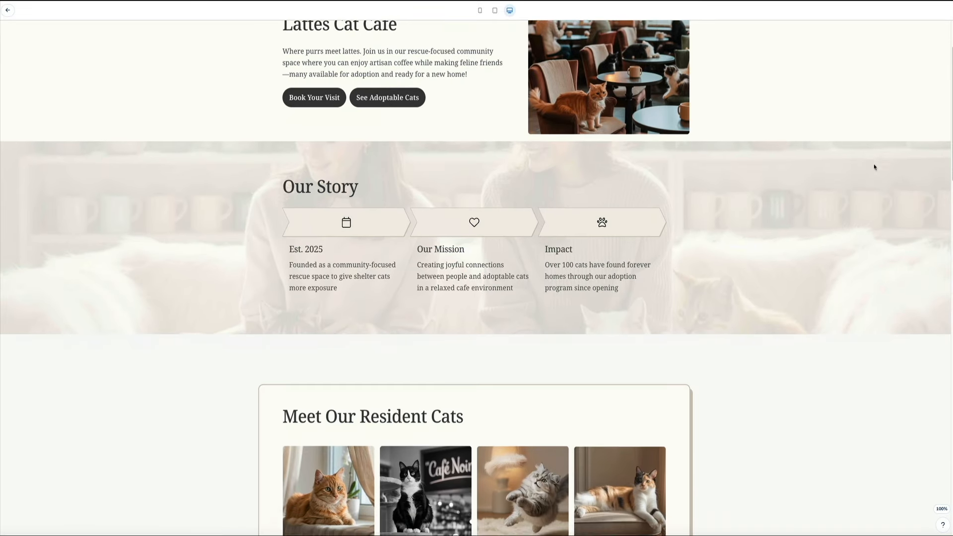
pyautogui.scroll(-4, 875, 168)
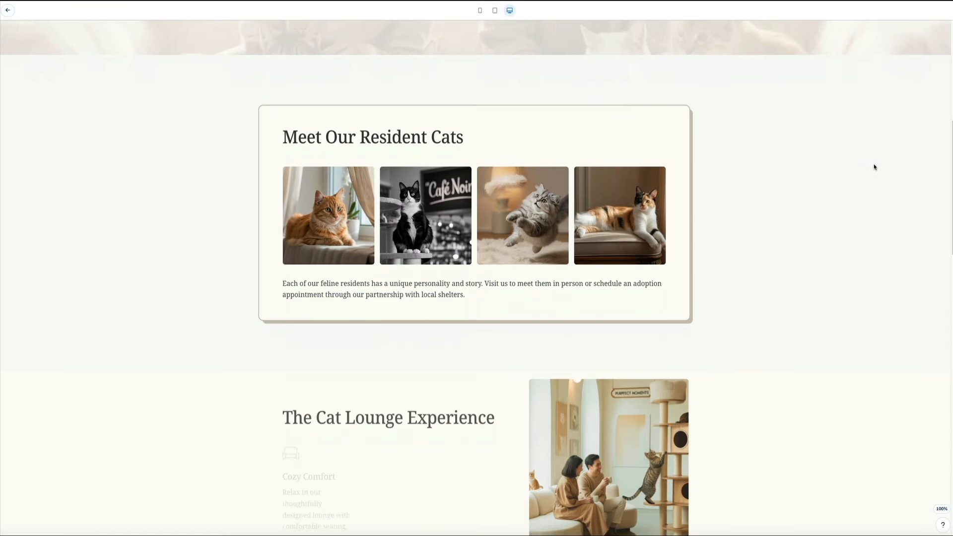
pyautogui.scroll(-3, 875, 167)
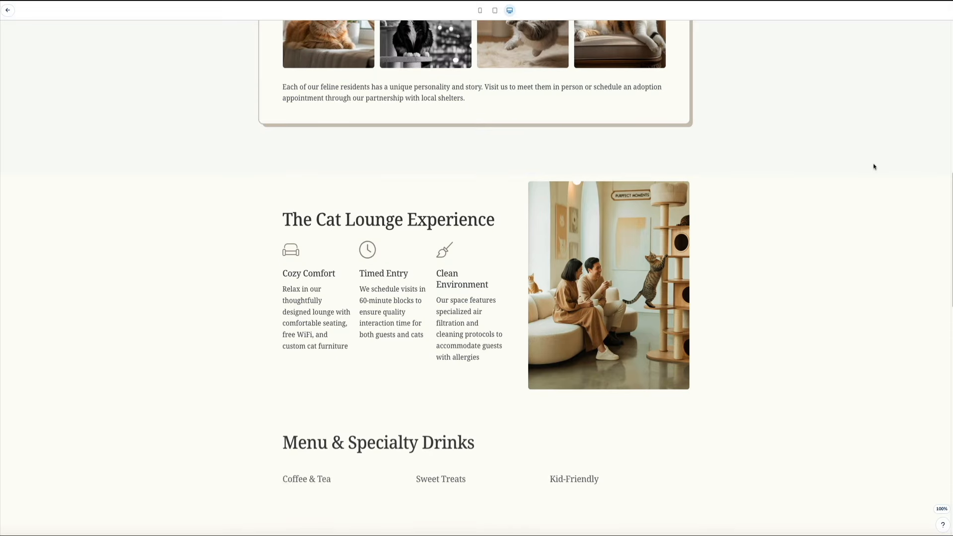
pyautogui.scroll(-1, 874, 167)
pyautogui.scroll(-6, 875, 167)
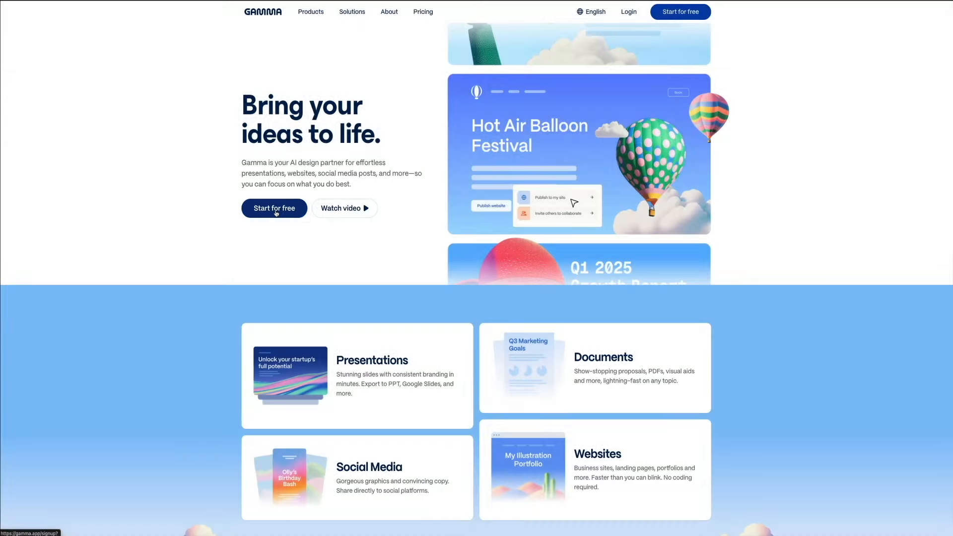
# - Start for free with Gamma and begin a new AI creation generated from a one-line prompt
pyautogui.click(275, 209)
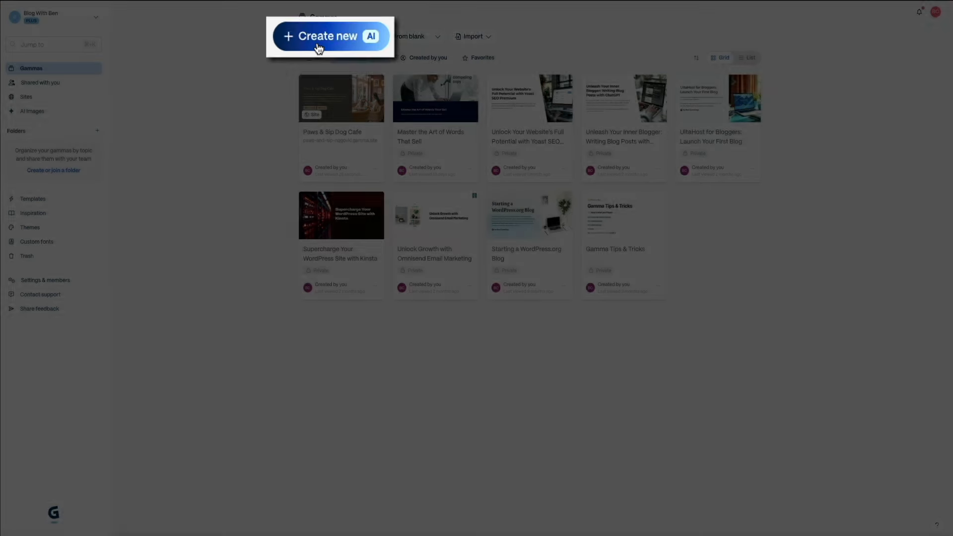
pyautogui.click(321, 44)
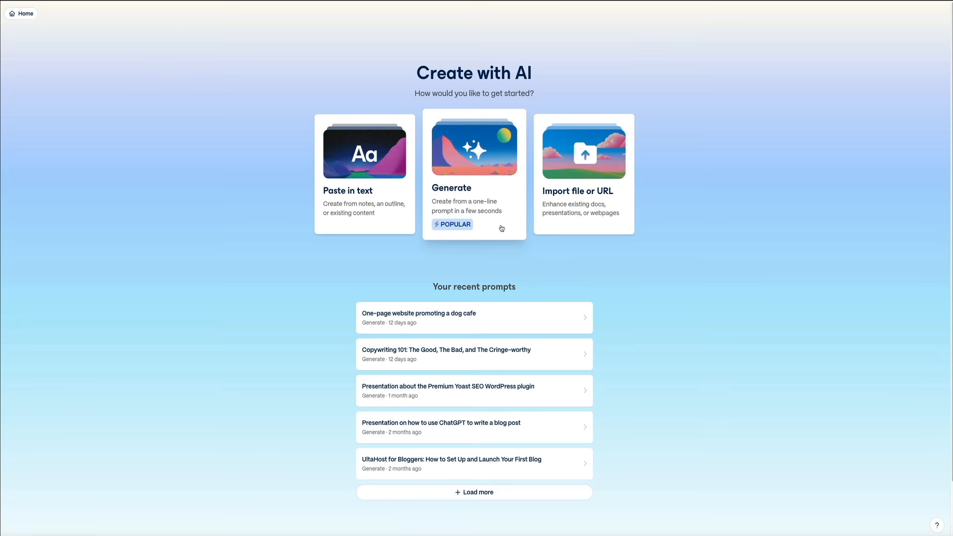
pyautogui.click(501, 229)
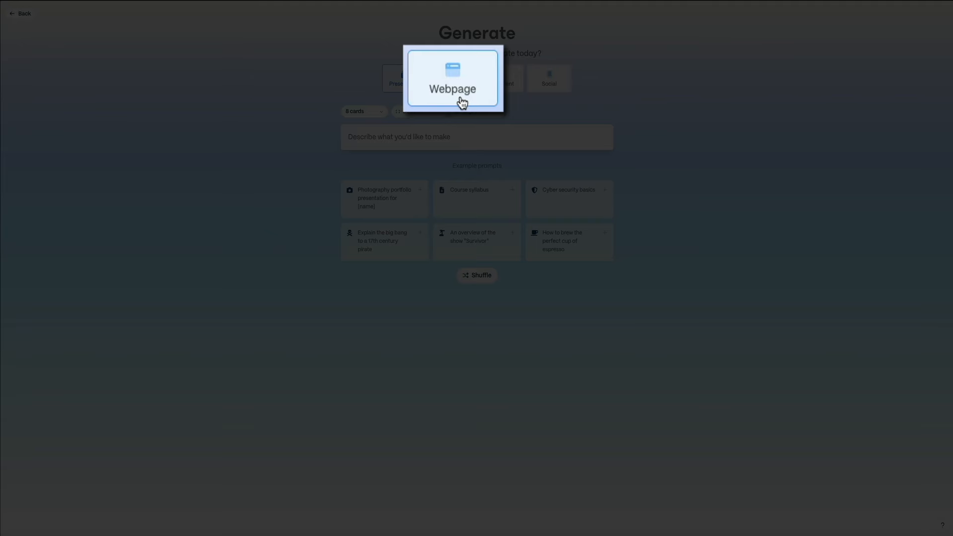
# - Select Webpage as the output and generate an outline from the prompt "One-page website promoting a cat cafe"
pyautogui.click(456, 89)
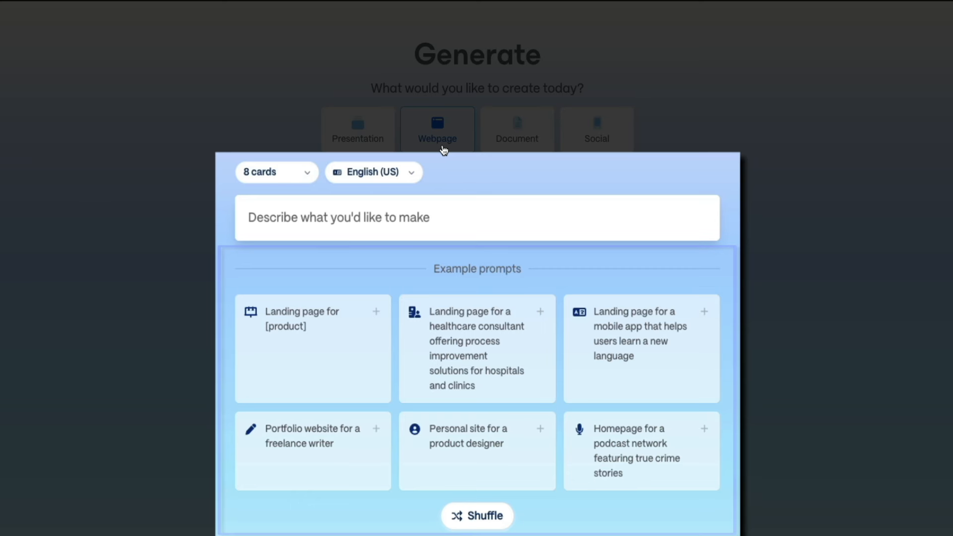
pyautogui.write('one-page')
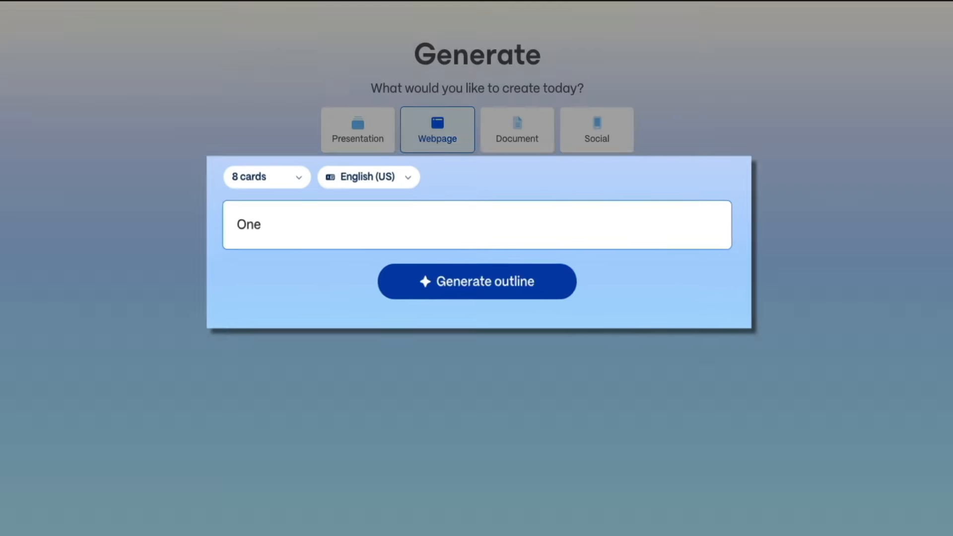
pyautogui.write(' web')
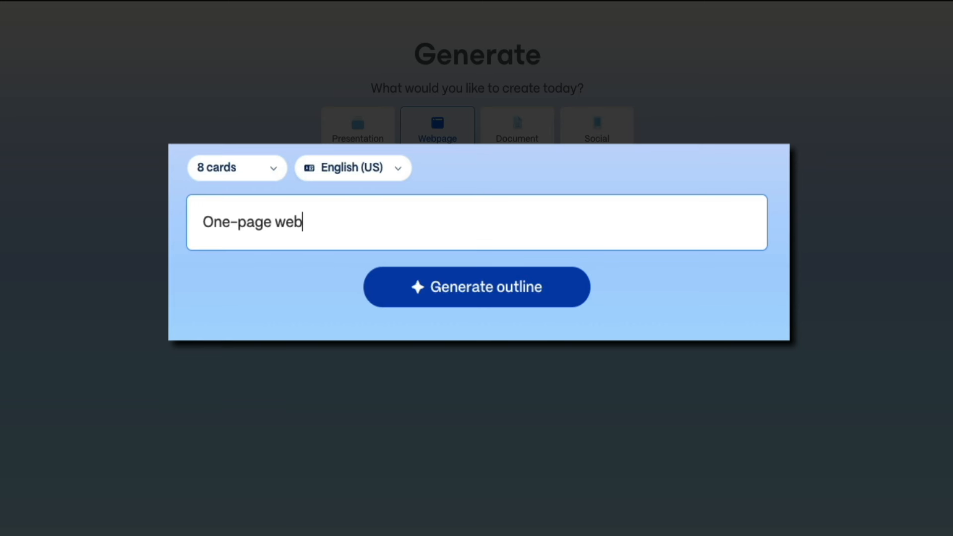
pyautogui.write('site promoting a cat c')
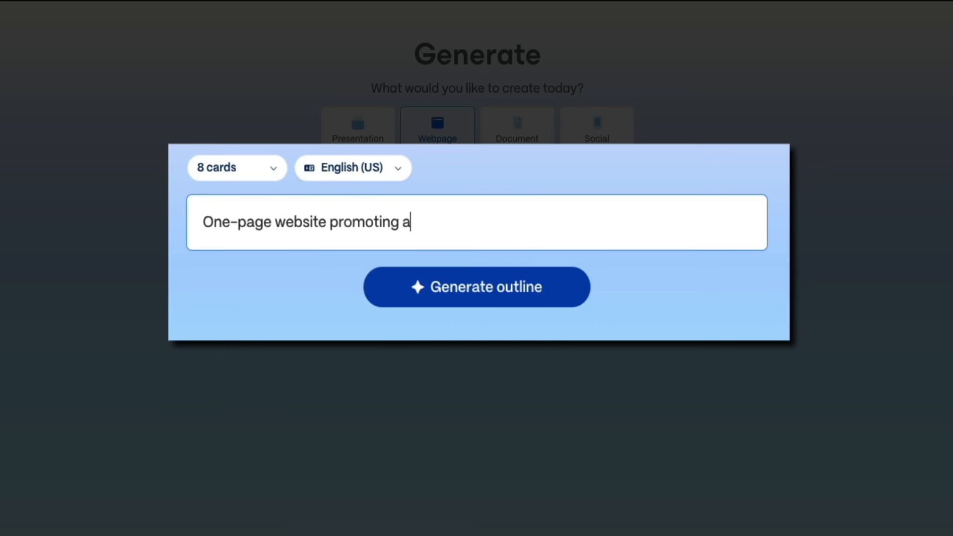
pyautogui.write('afe')
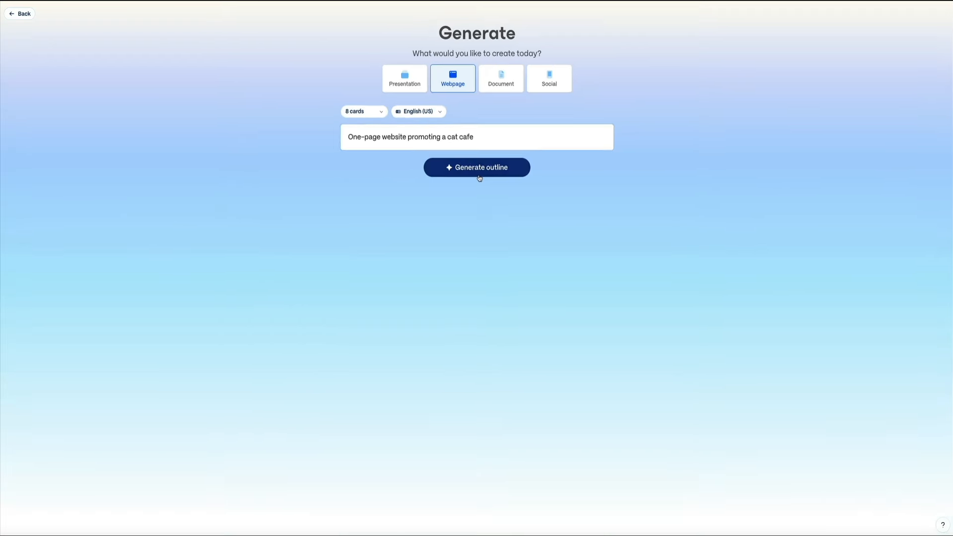
pyautogui.click(482, 304)
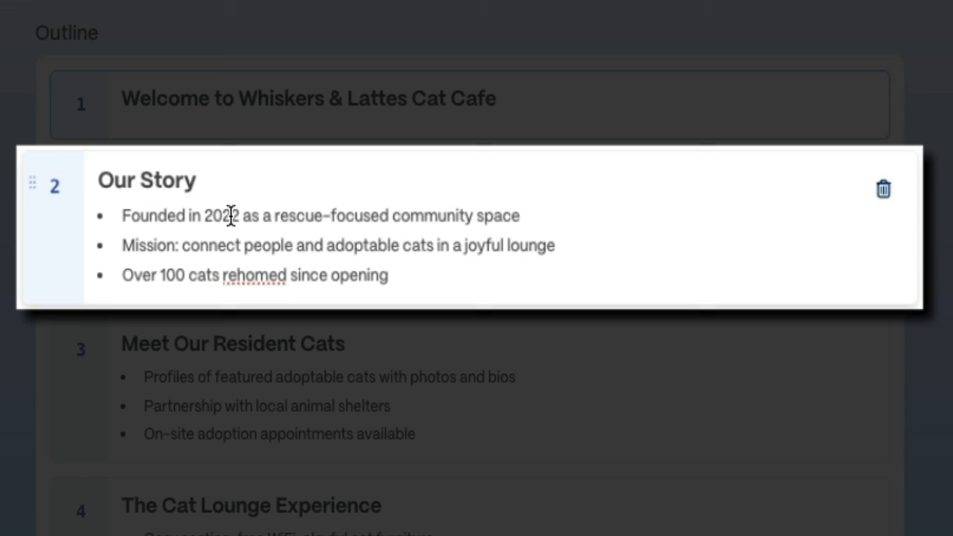
# - In the Our Story card, set the founding year to 2025 and replace "rehomed" with "adopted"
pyautogui.click(243, 216)
pyautogui.press('BackSpace')
pyautogui.write('5')
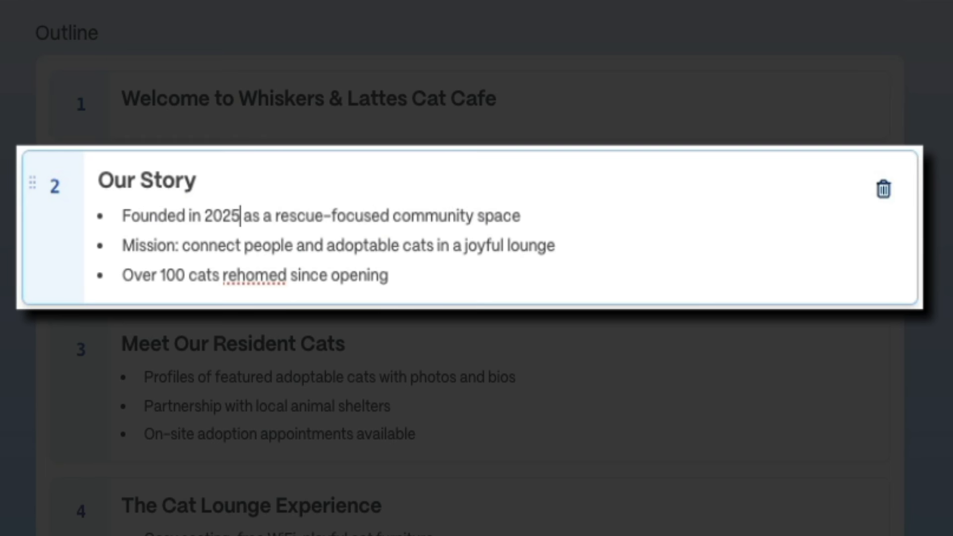
pyautogui.doubleClick(247, 275)
pyautogui.write('adopted')
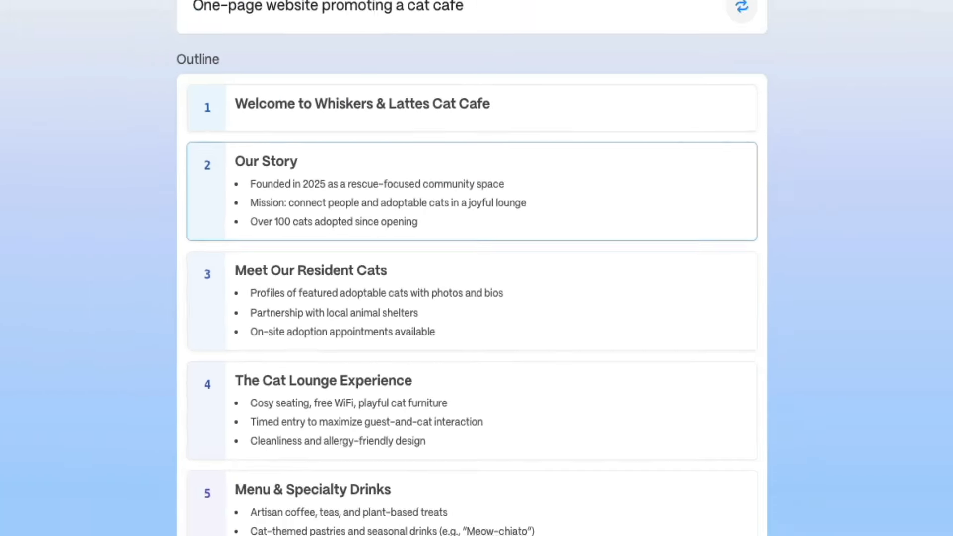
# - Open the full collection of themes for customizing the webpage
pyautogui.scroll(-8, 738, 368)
pyautogui.scroll(-3, 737, 367)
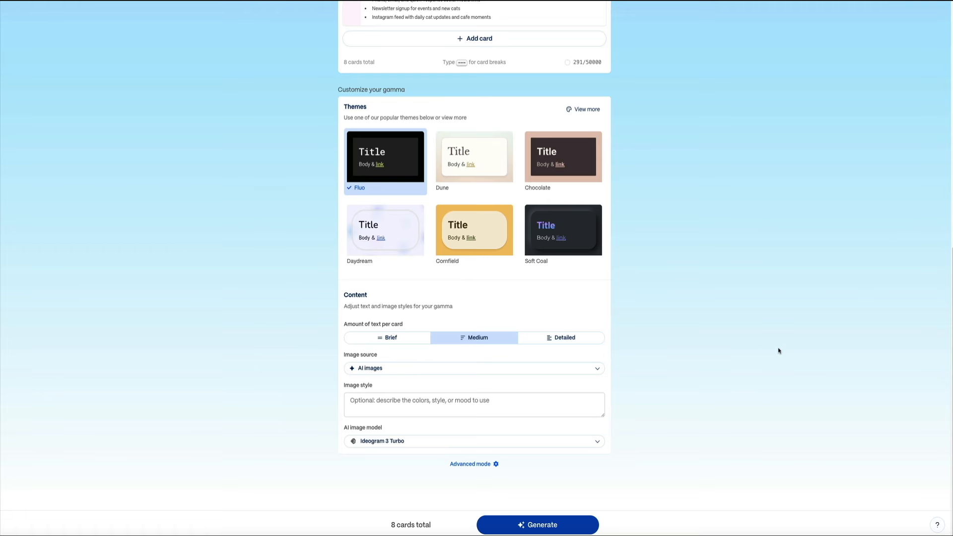
pyautogui.click(588, 110)
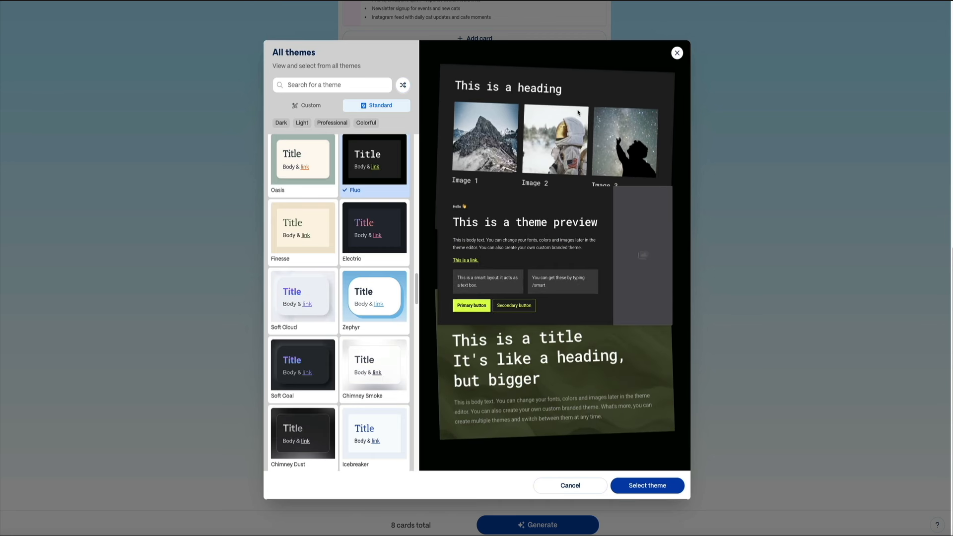
# - Preview several standard themes, including Finesse, Electric, Chimney Smoke, Icebreaker, Dune, Vanilla and Tranquil
pyautogui.click(290, 244)
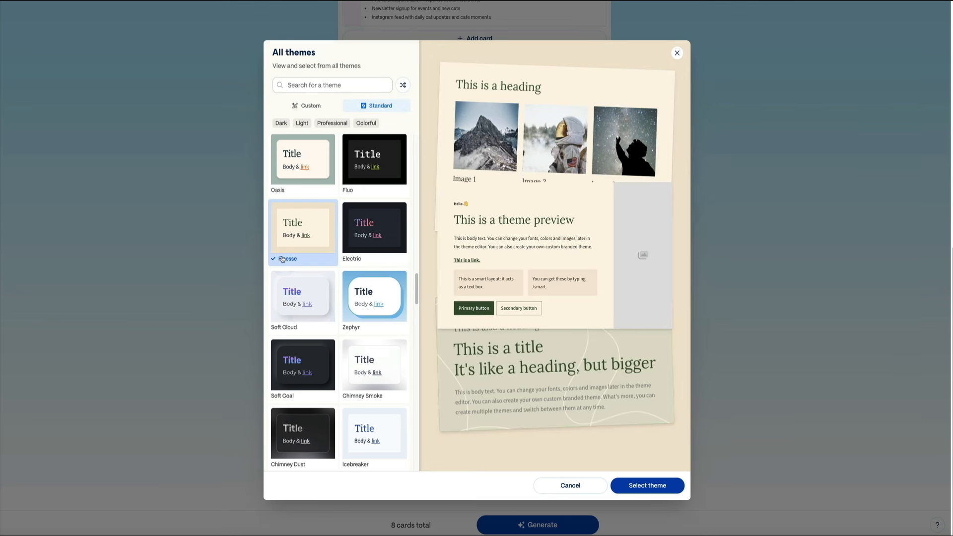
pyautogui.click(384, 263)
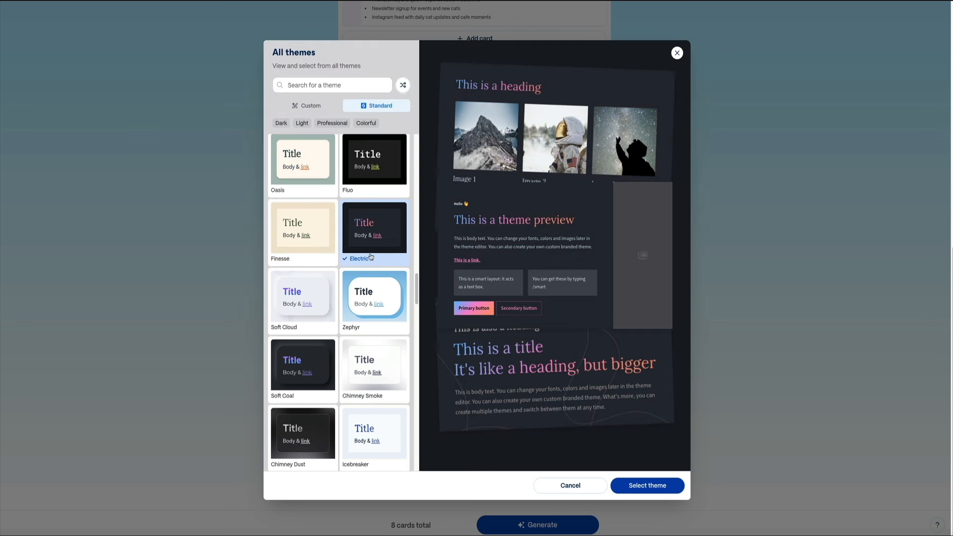
pyautogui.click(367, 395)
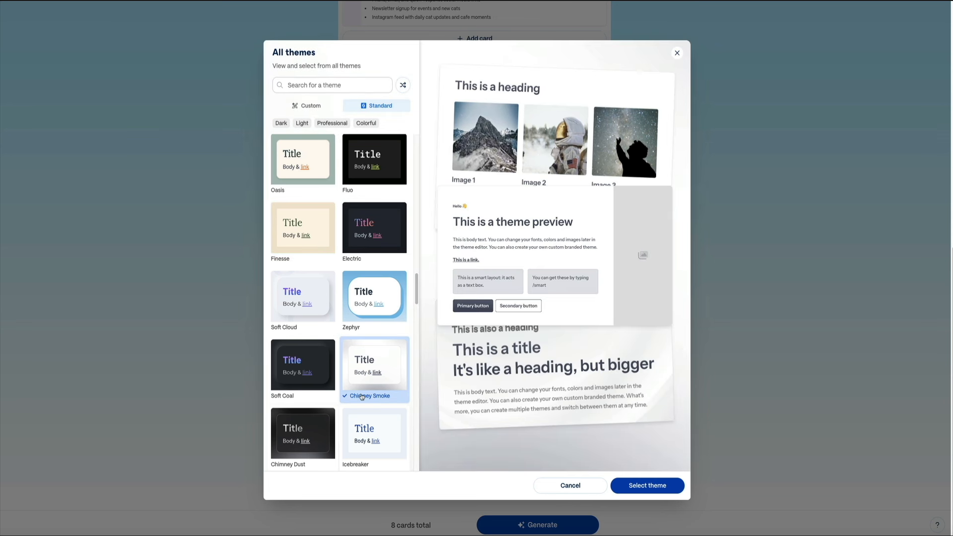
pyautogui.click(365, 446)
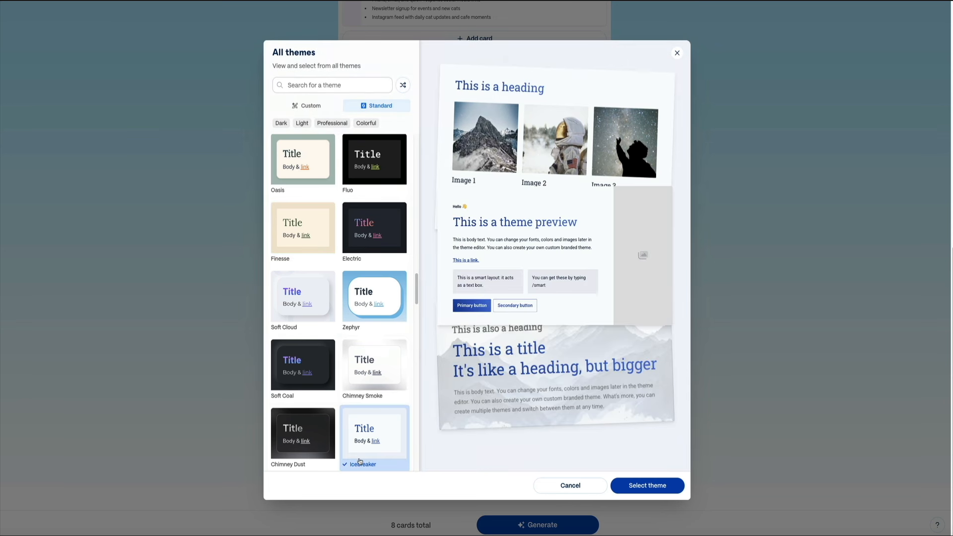
pyautogui.scroll(-6, 347, 443)
pyautogui.click(355, 268)
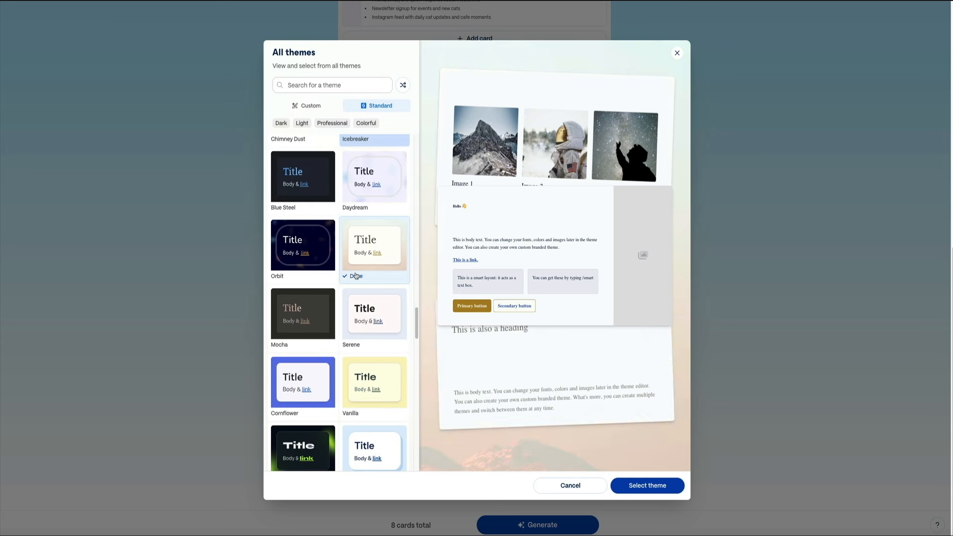
pyautogui.click(358, 414)
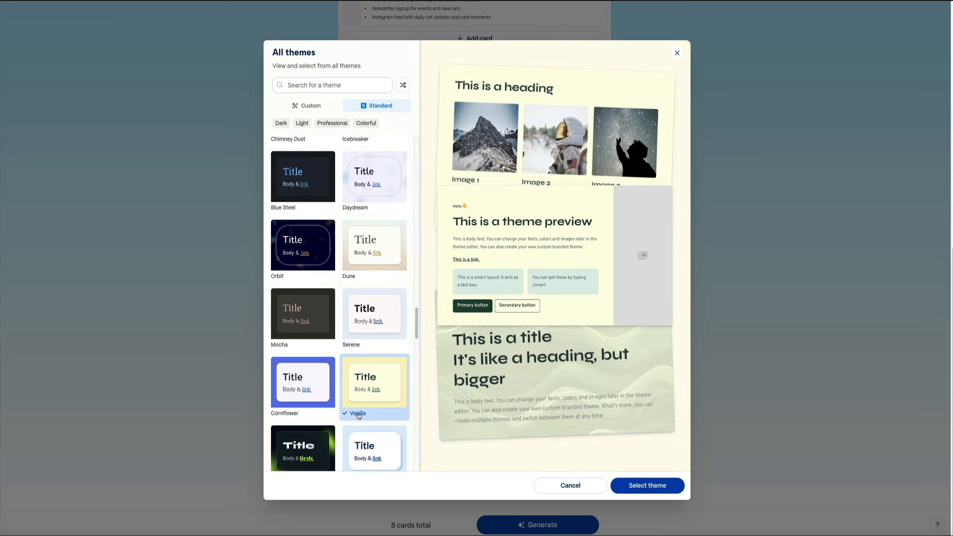
pyautogui.scroll(-3, 327, 432)
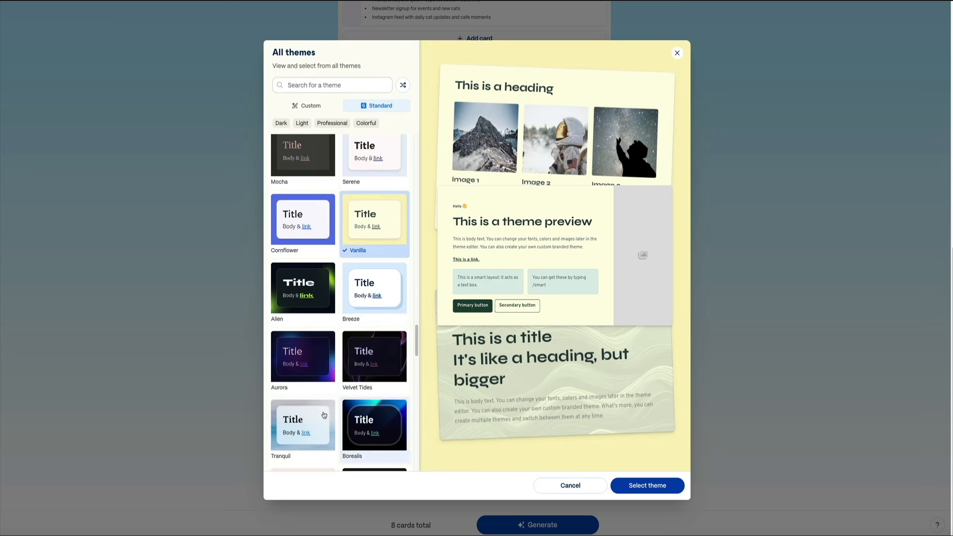
pyautogui.click(286, 453)
pyautogui.scroll(-5, 298, 427)
pyautogui.click(381, 333)
# - Apply the Linen theme to the webpage
pyautogui.scroll(-4, 347, 327)
pyautogui.click(348, 322)
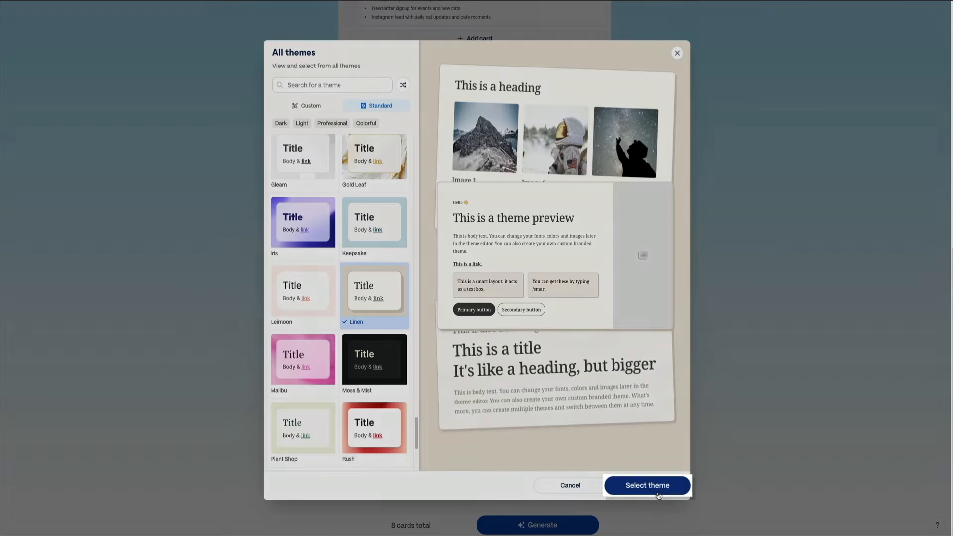
pyautogui.click(656, 490)
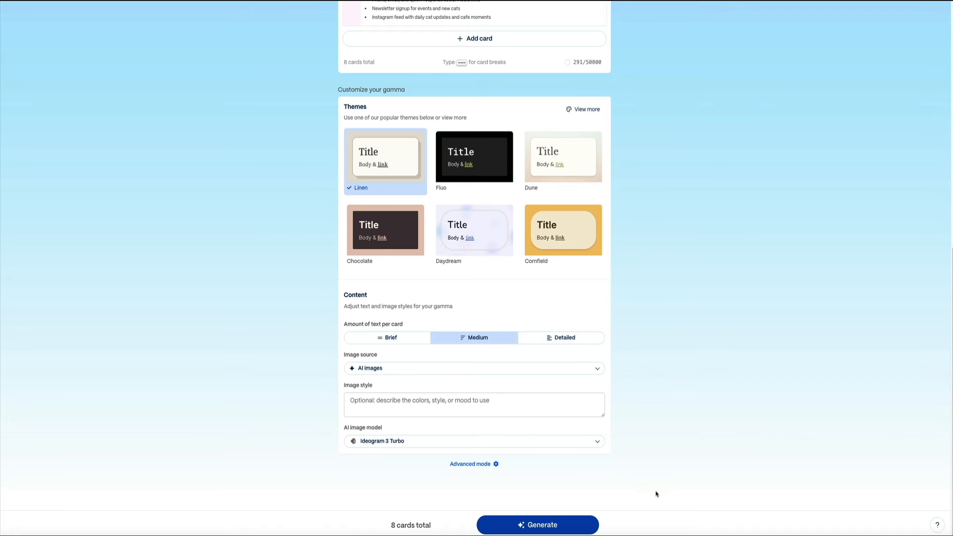
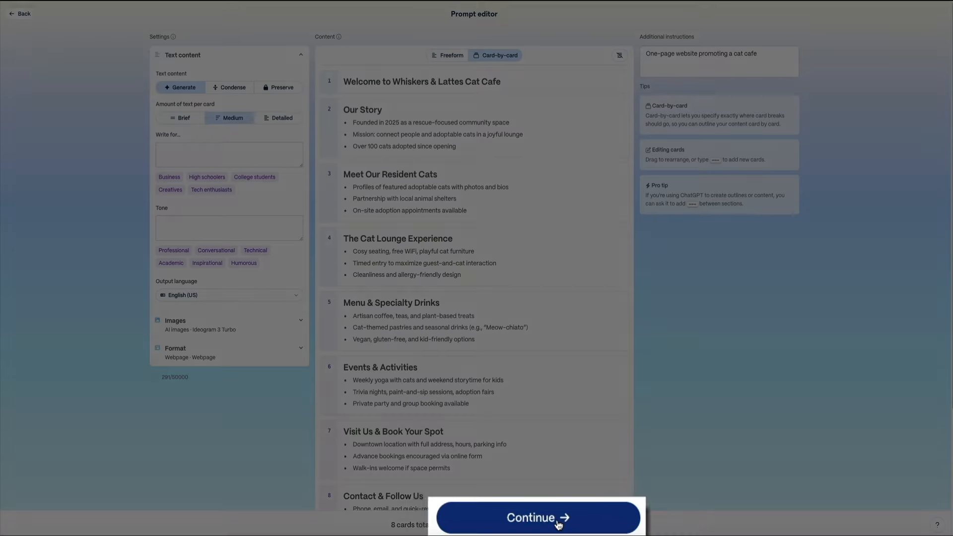
# - Accept the card-by-card content in the prompt editor and generate the webpage with the Linen theme
pyautogui.click(562, 521)
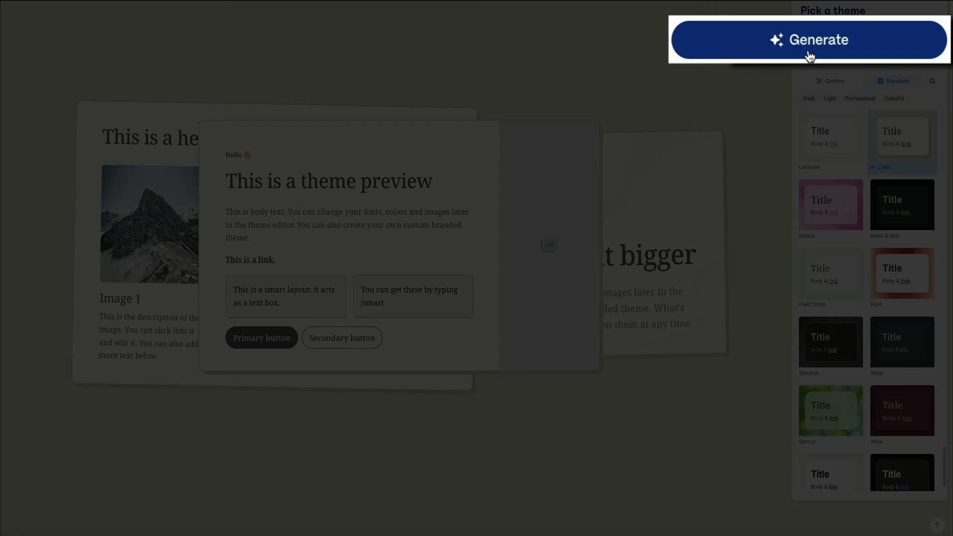
pyautogui.click(809, 56)
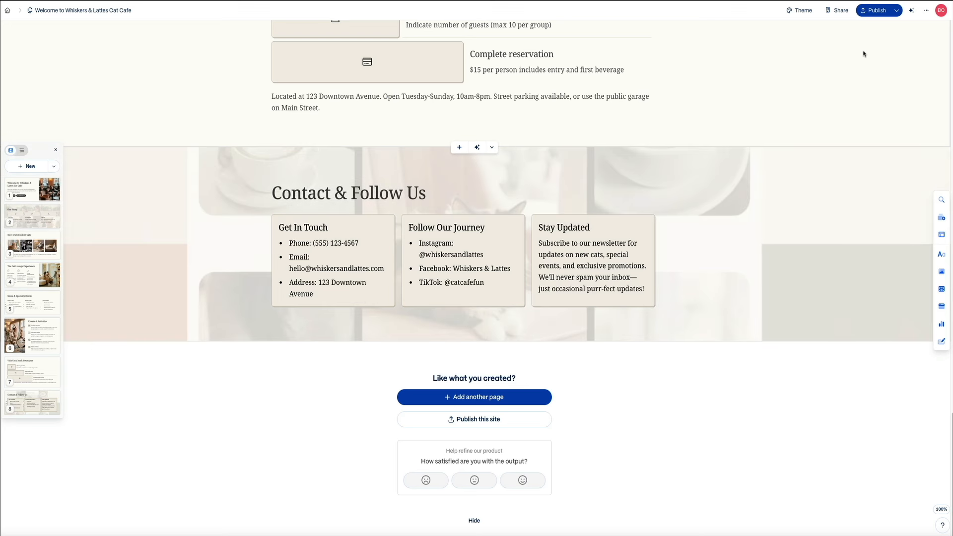
# - Review the generated page's cards from Contact & Follow Us back up to the welcome card
pyautogui.scroll(5, 863, 54)
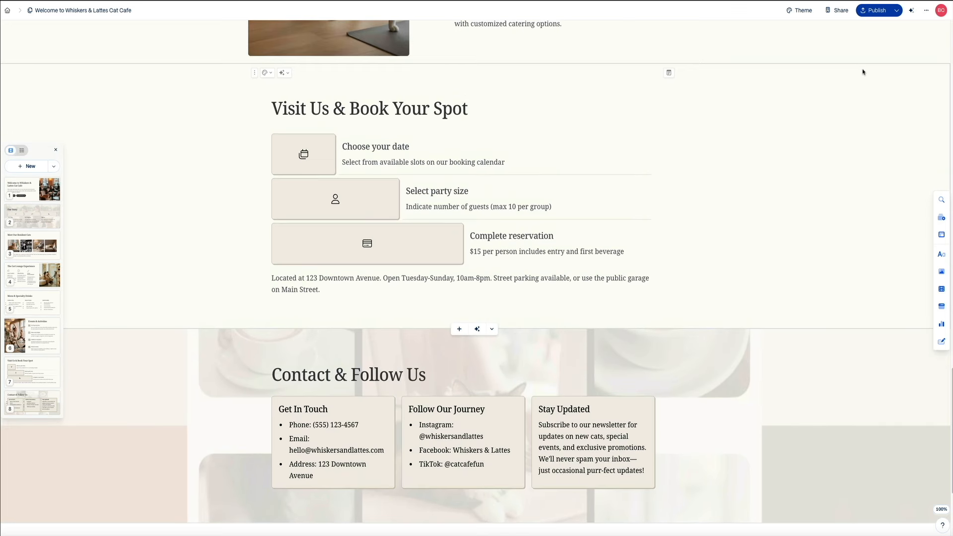
pyautogui.scroll(5, 862, 72)
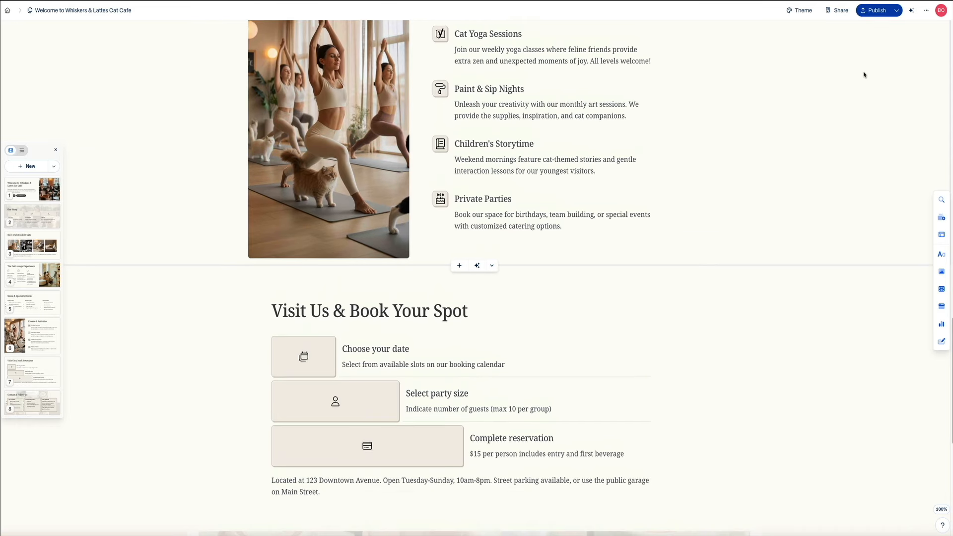
pyautogui.scroll(6, 863, 75)
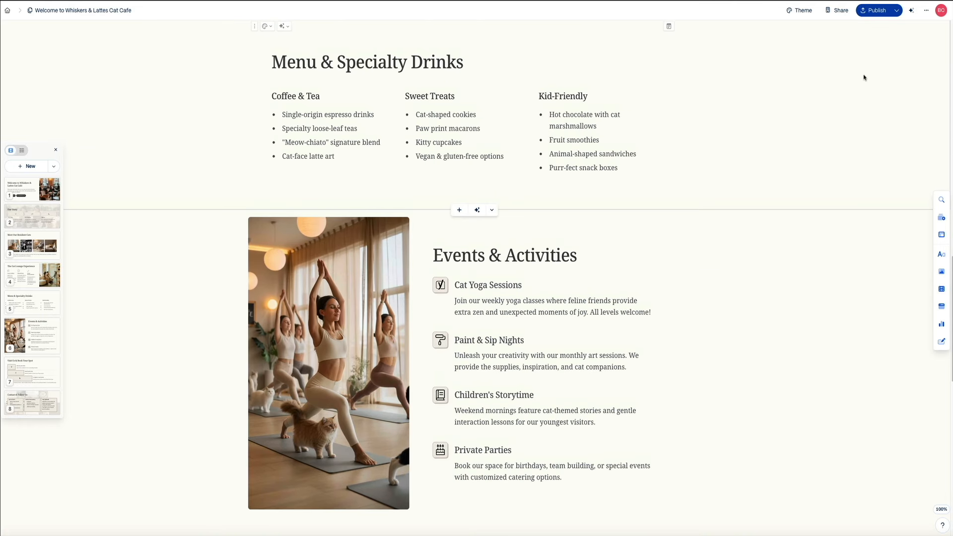
pyautogui.scroll(1, 863, 78)
pyautogui.scroll(5, 864, 80)
pyautogui.scroll(2, 864, 80)
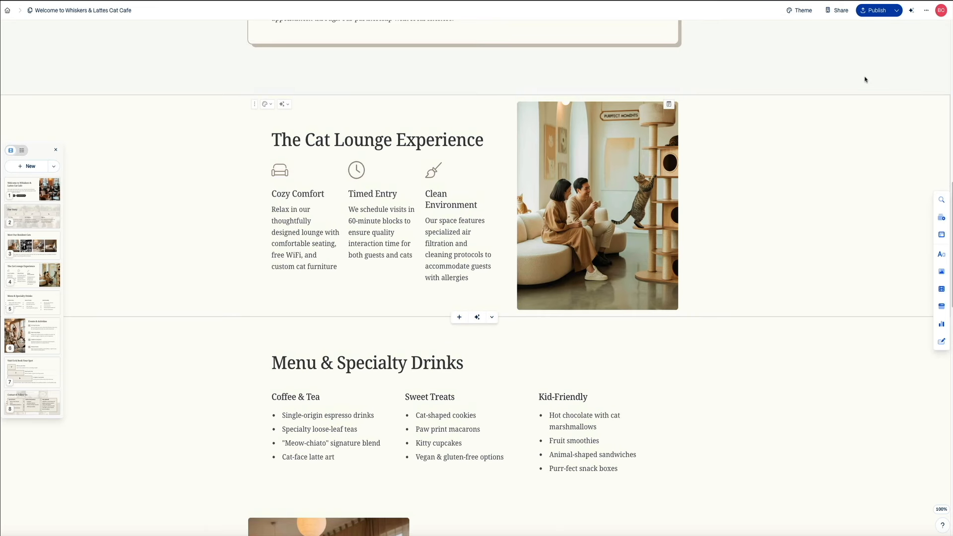
pyautogui.scroll(6, 865, 79)
pyautogui.scroll(3, 864, 79)
pyautogui.scroll(5, 864, 80)
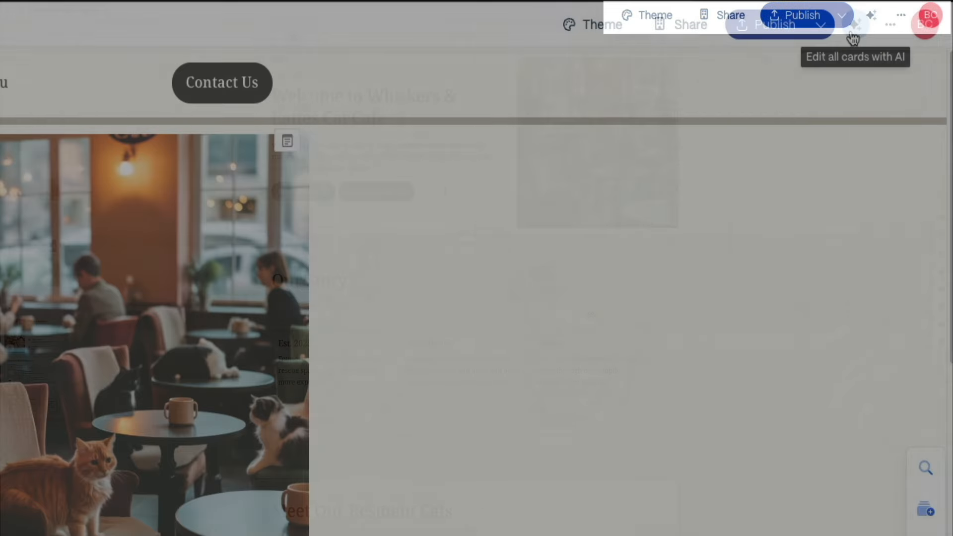
# - Look through the AI editing options for all cards, the page options, the account menu and the help menu
pyautogui.click(902, 14)
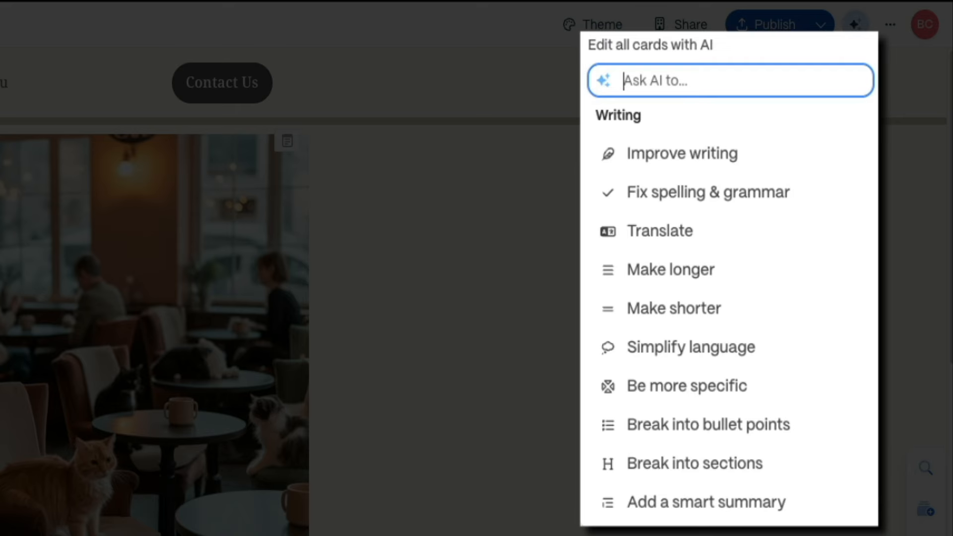
pyautogui.click(889, 35)
pyautogui.click(890, 35)
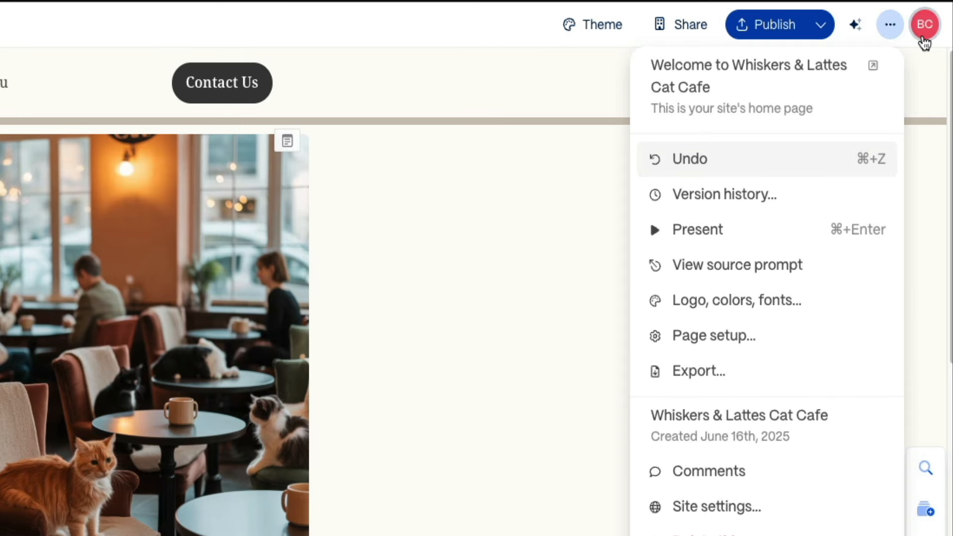
pyautogui.click(923, 40)
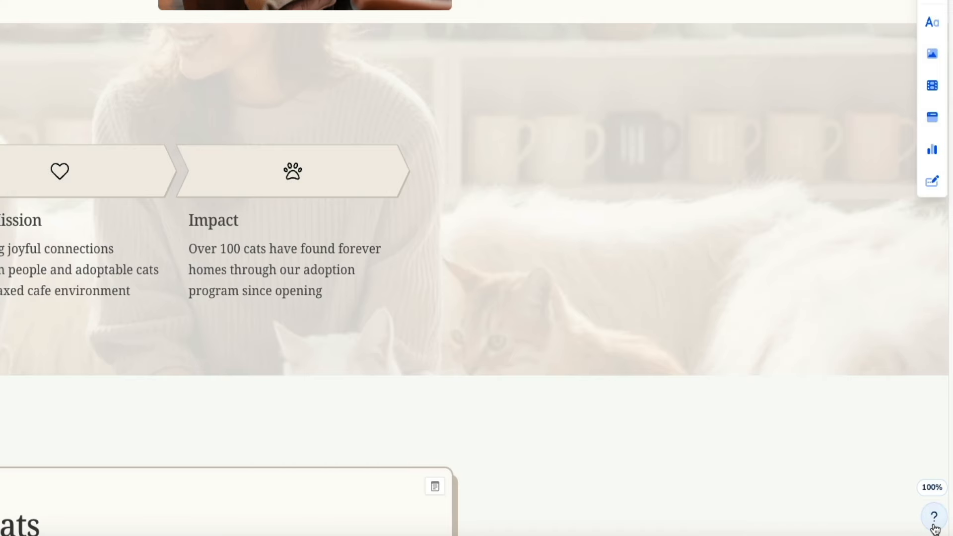
pyautogui.click(934, 527)
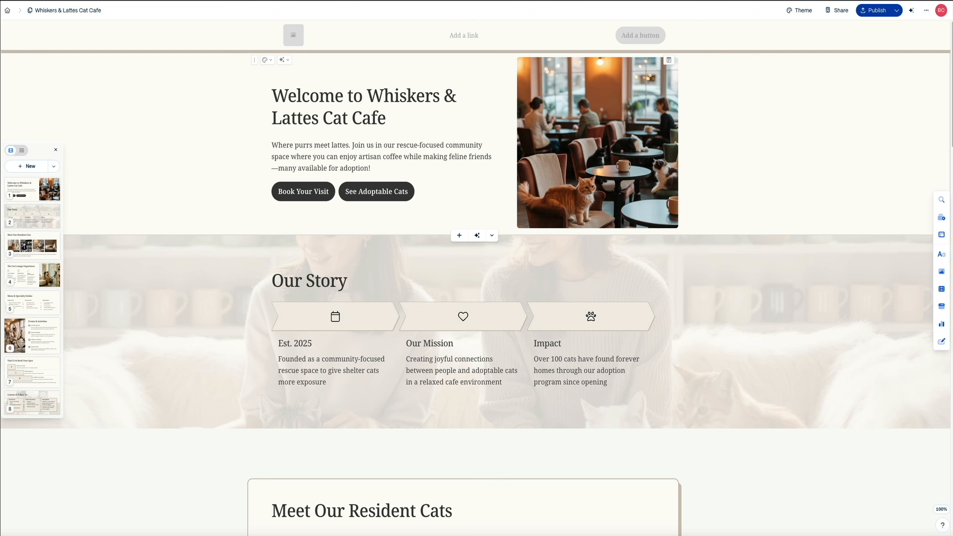
# - Examine the available actions for the welcome card
pyautogui.click(107, 133)
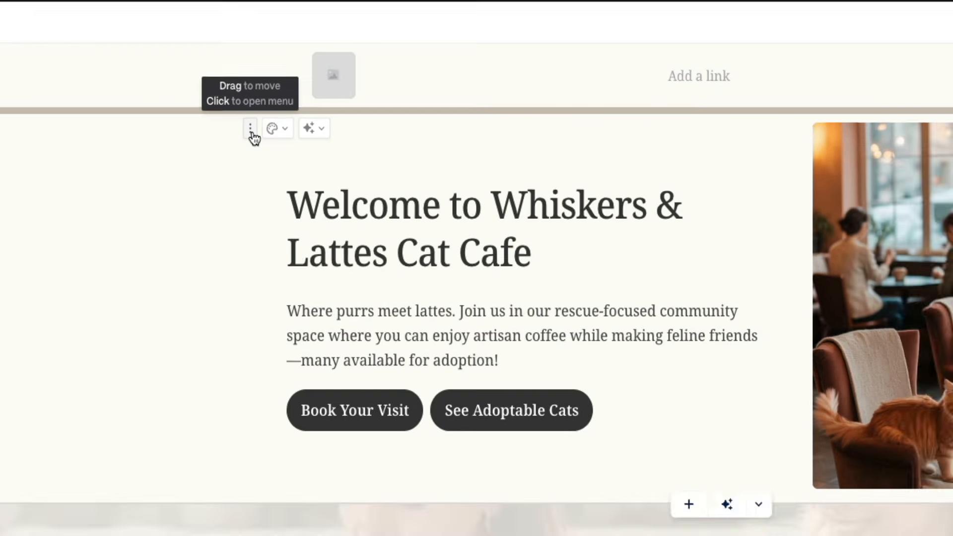
pyautogui.moveTo(249, 149); pyautogui.dragTo(248, 191)
pyautogui.moveTo(254, 81); pyautogui.dragTo(135, 51)
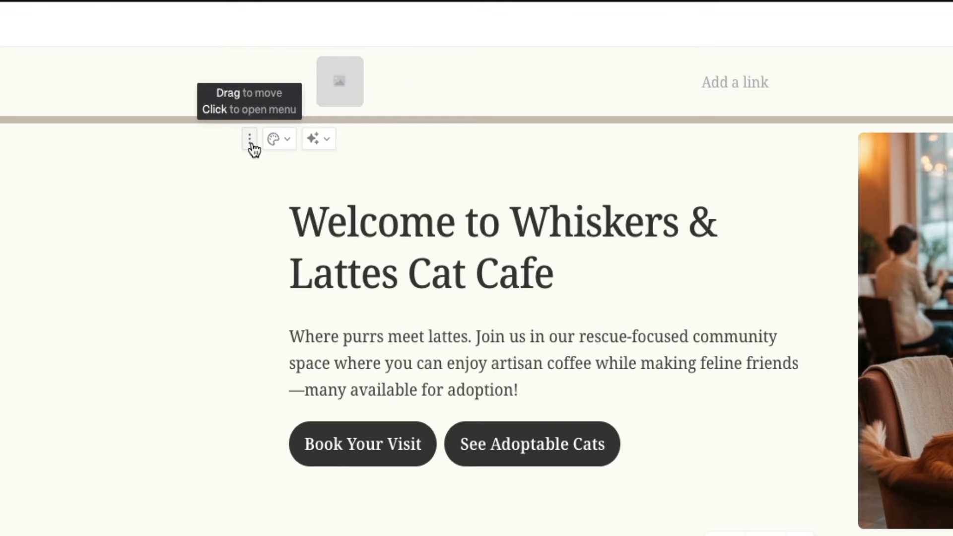
pyautogui.click(254, 63)
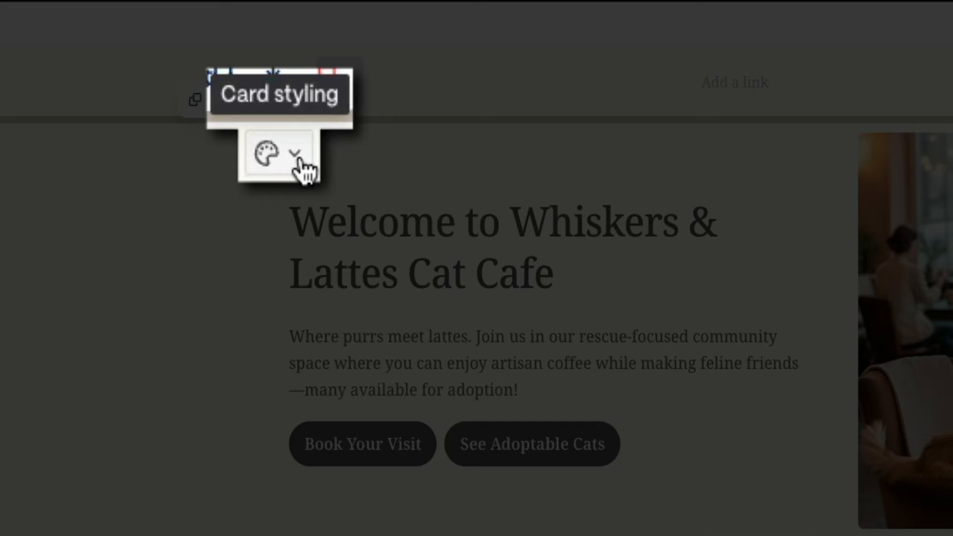
# - Examine the welcome card's styling settings and its AI editing options
pyautogui.click(297, 157)
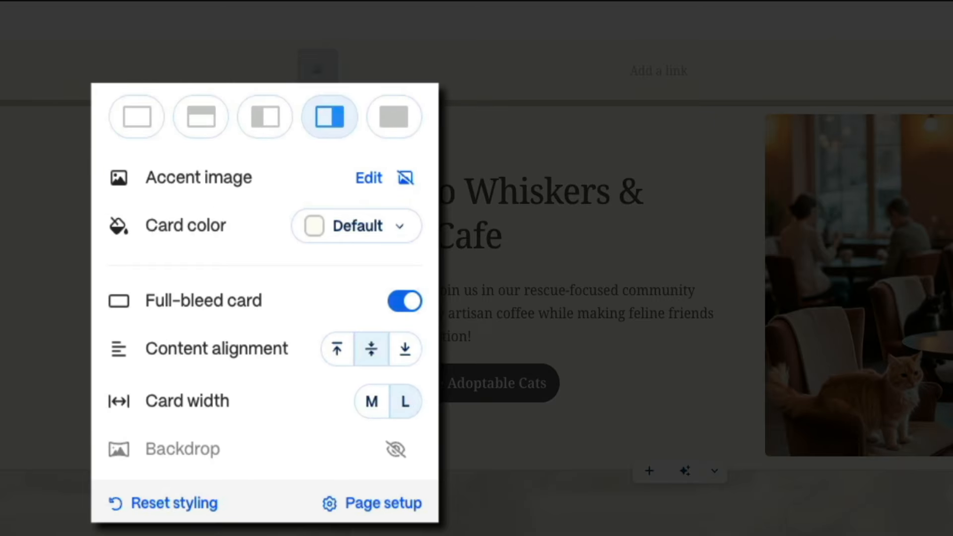
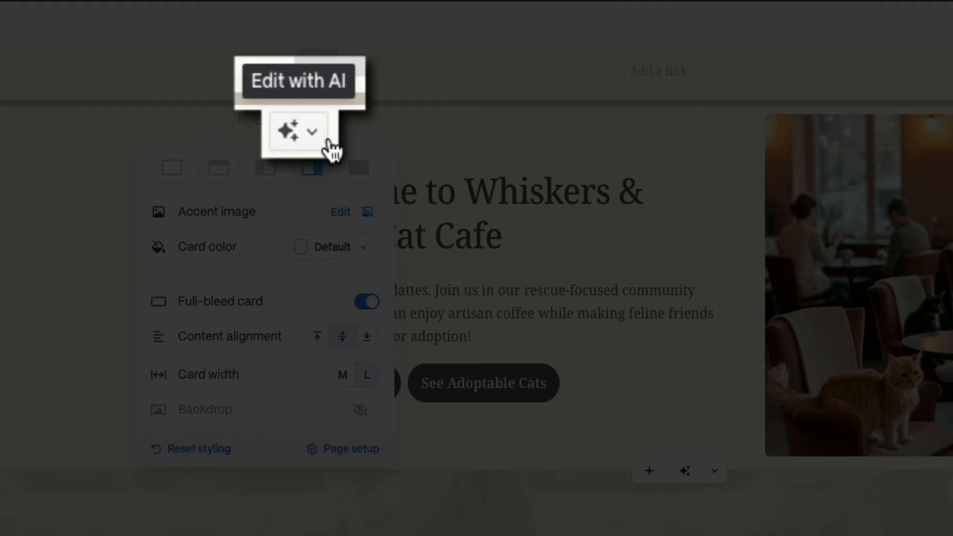
pyautogui.click(297, 123)
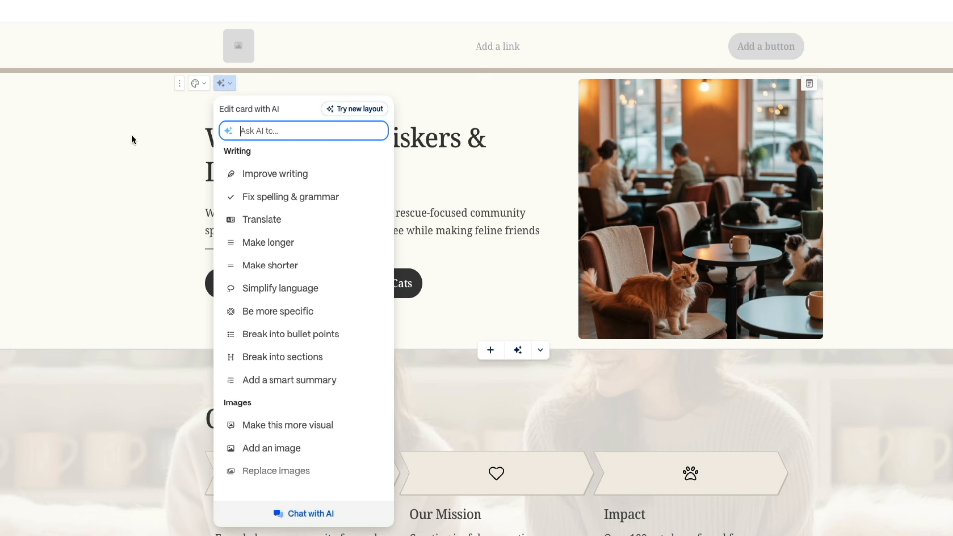
pyautogui.click(137, 139)
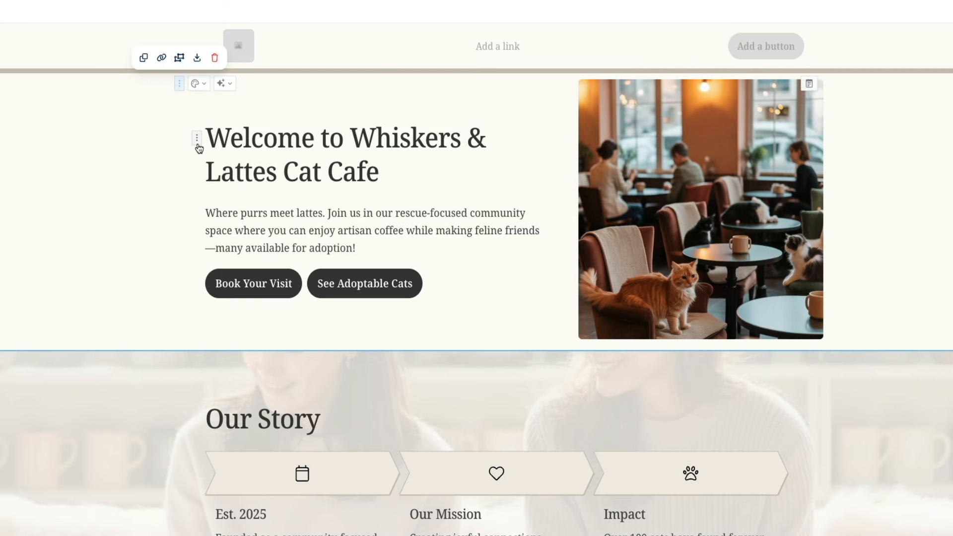
# - Look through the AI rephrase, visualize and reformat options for the welcome card's intro paragraph
pyautogui.click(197, 145)
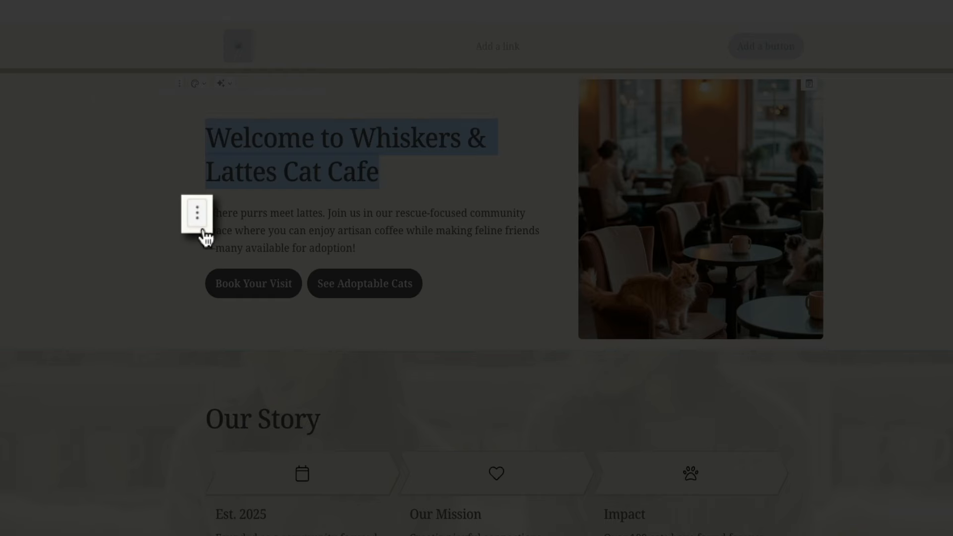
pyautogui.click(203, 231)
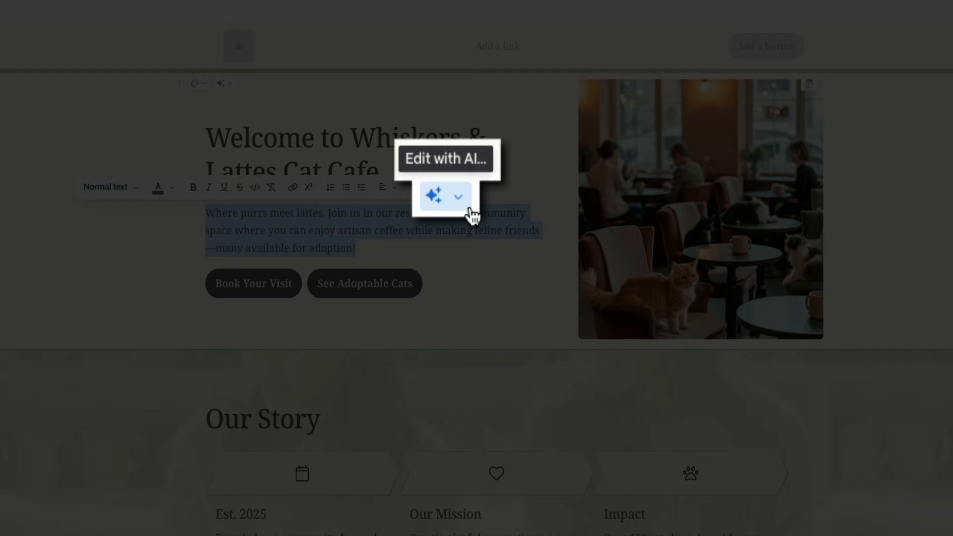
pyautogui.click(454, 191)
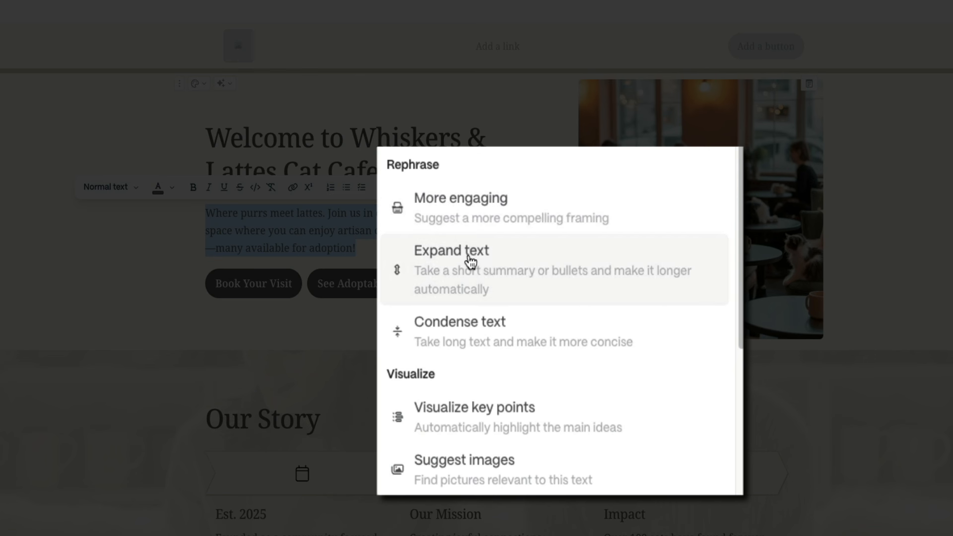
pyautogui.scroll(-2, 466, 262)
pyautogui.scroll(-5, 533, 299)
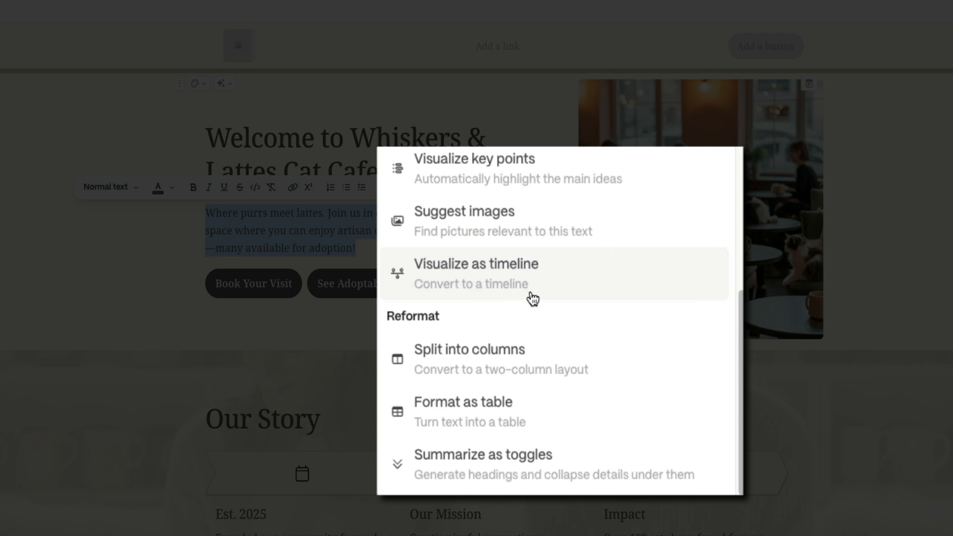
pyautogui.scroll(5, 532, 296)
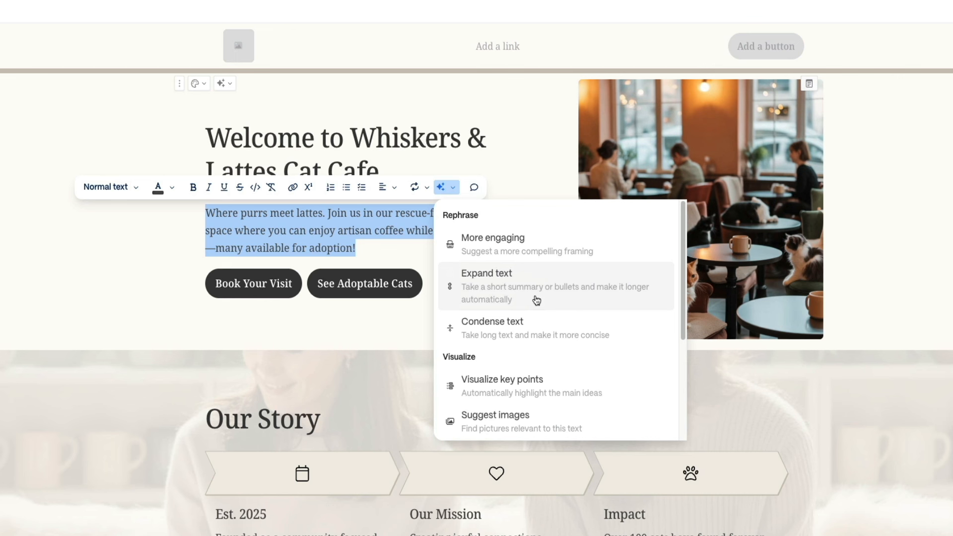
# - Change the ending of the welcome paragraph to "many available for adoption and ready for a new home!"
pyautogui.click(363, 247)
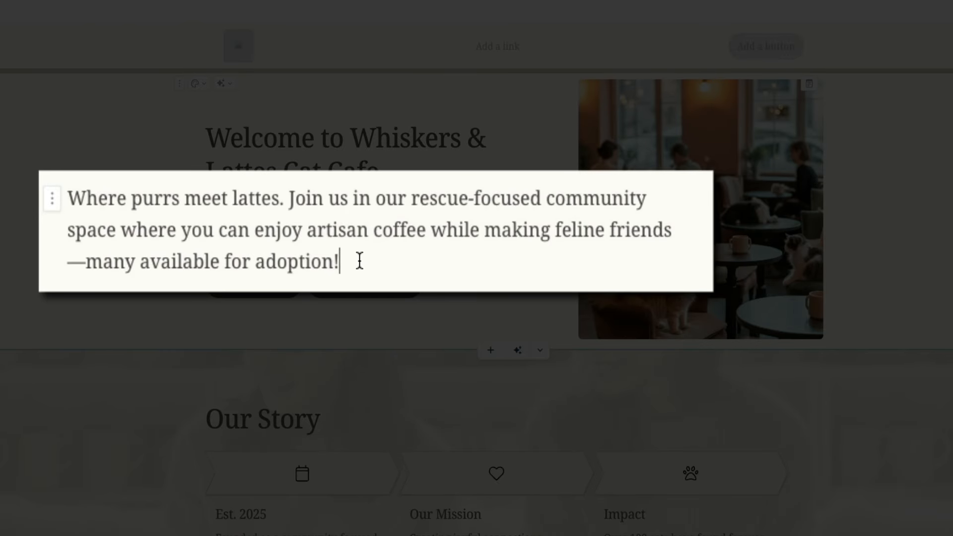
pyautogui.press('BackSpace')
pyautogui.write('and ready for a new hom')
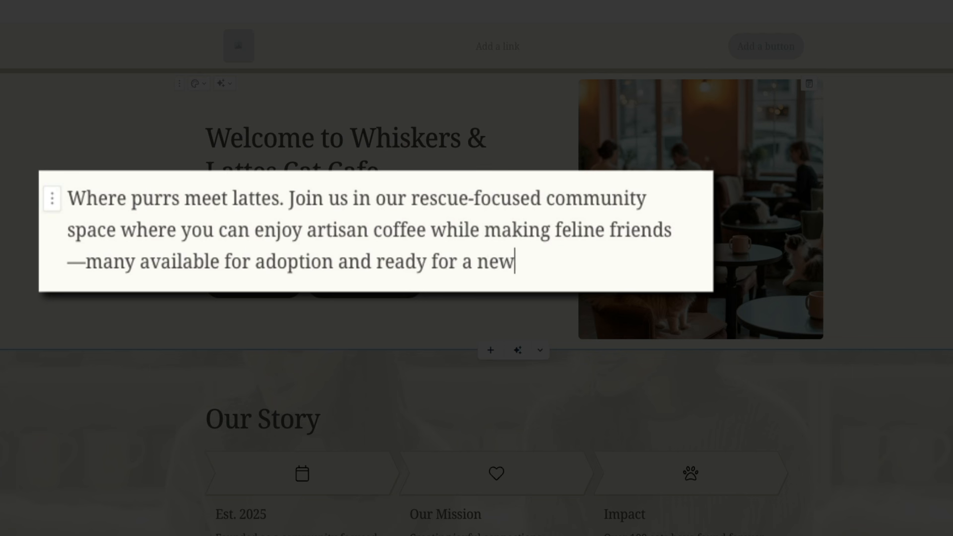
pyautogui.write('e!')
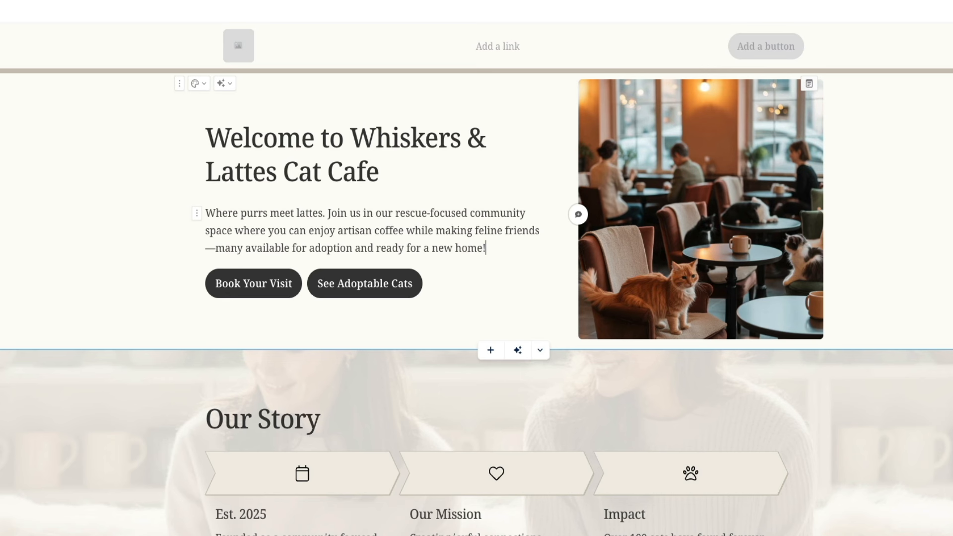
# - Try to link the Book Your Visit button to the Visit Us & Book Your Spot card
pyautogui.click(297, 283)
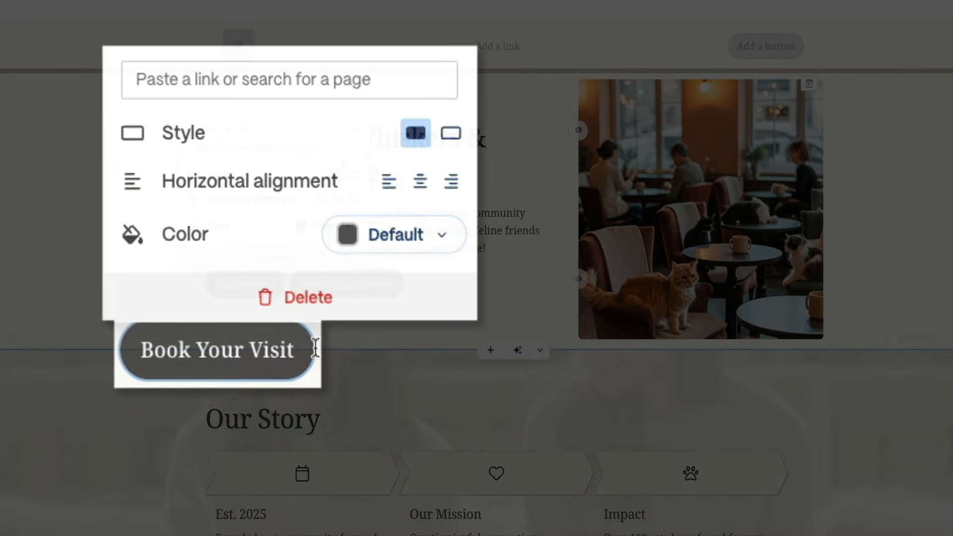
pyautogui.click(332, 151)
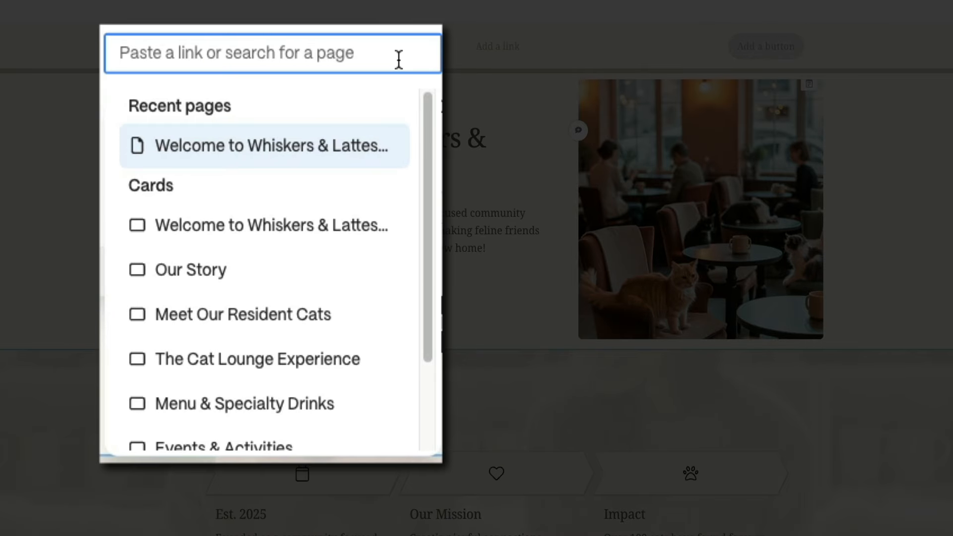
pyautogui.scroll(-3, 345, 241)
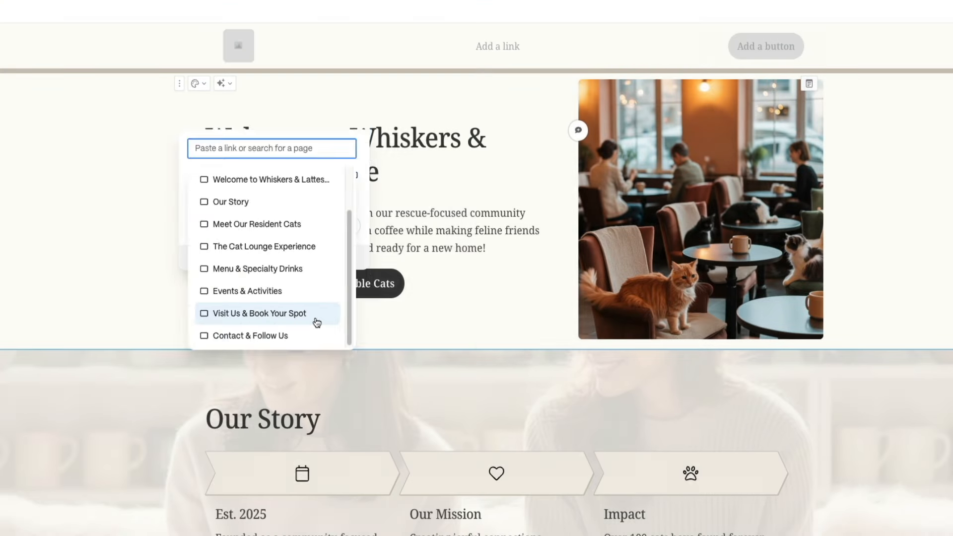
pyautogui.click(316, 322)
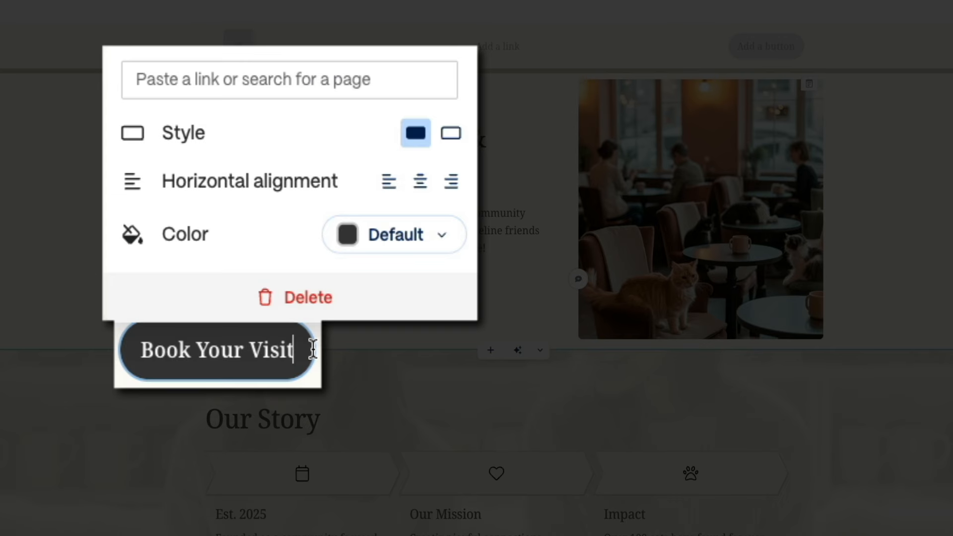
# - Try changing the Book Your Visit button's label to "Book a Visit"
pyautogui.moveTo(309, 350); pyautogui.dragTo(197, 350)
pyautogui.press('BackSpace')
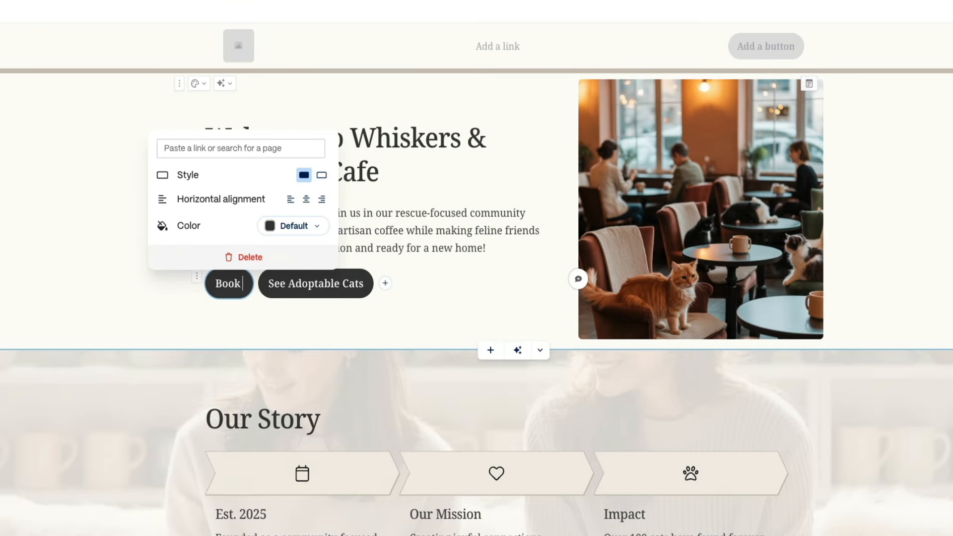
pyautogui.write('a V')
pyautogui.write('isit')
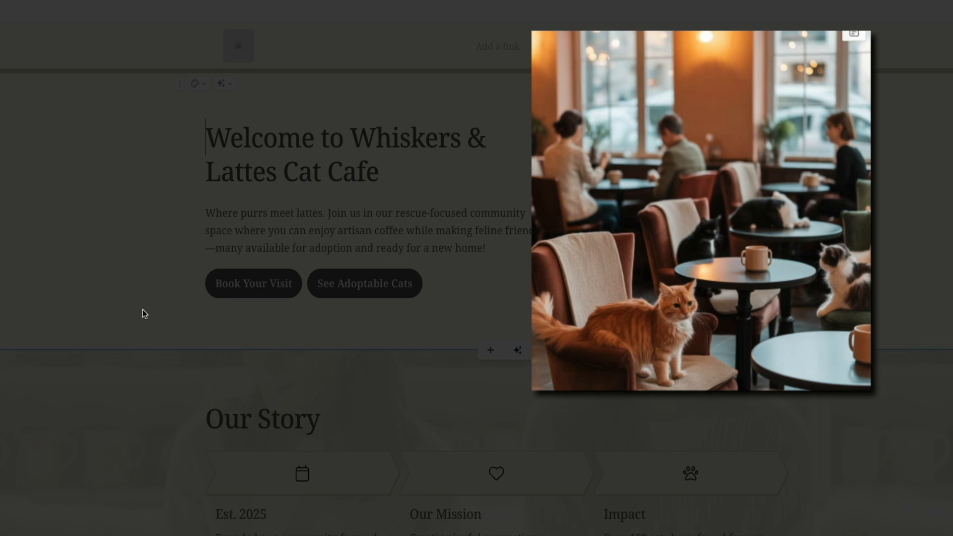
# - Review the AI image settings of the welcome card's accent image, including prompt, style, aspect ratio and model, and close them
pyautogui.click(699, 120)
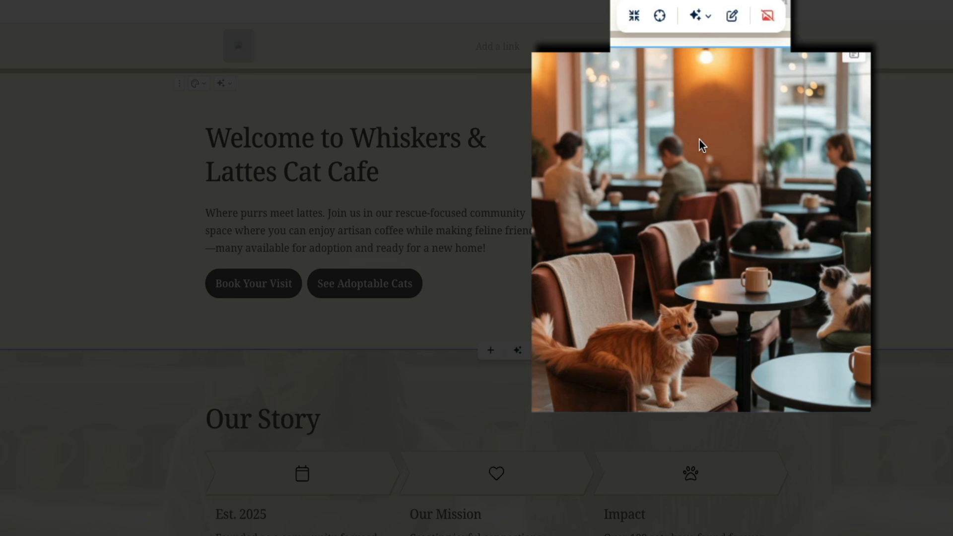
pyautogui.click(733, 20)
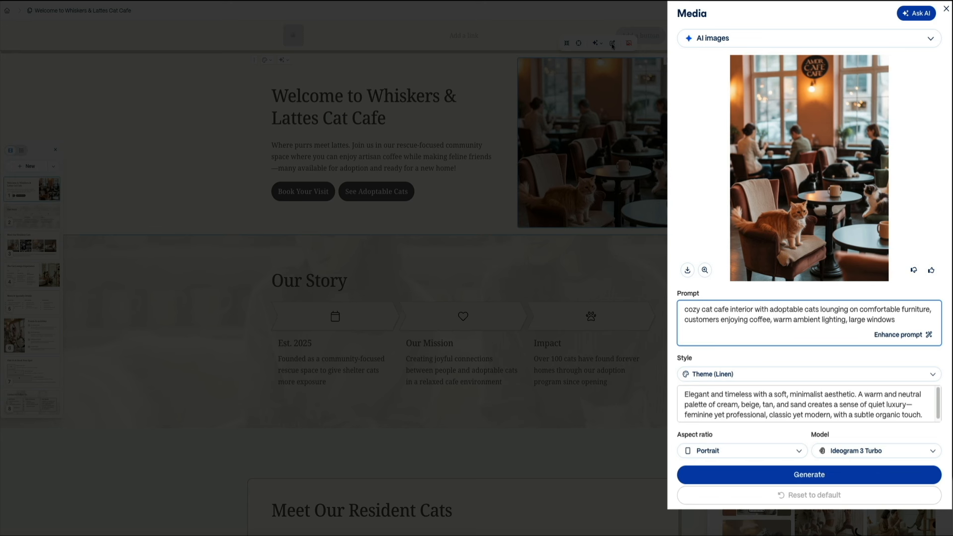
pyautogui.scroll(-5, 824, 297)
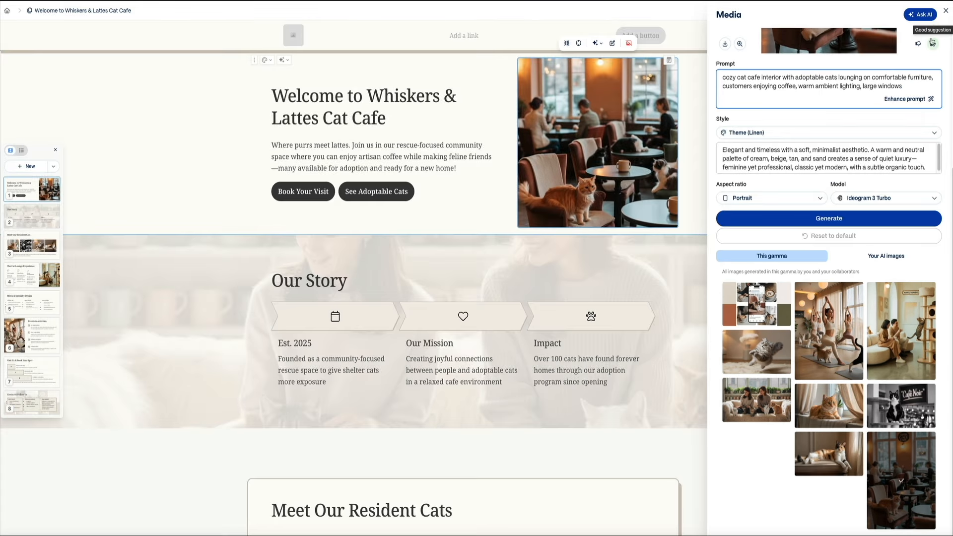
pyautogui.click(945, 11)
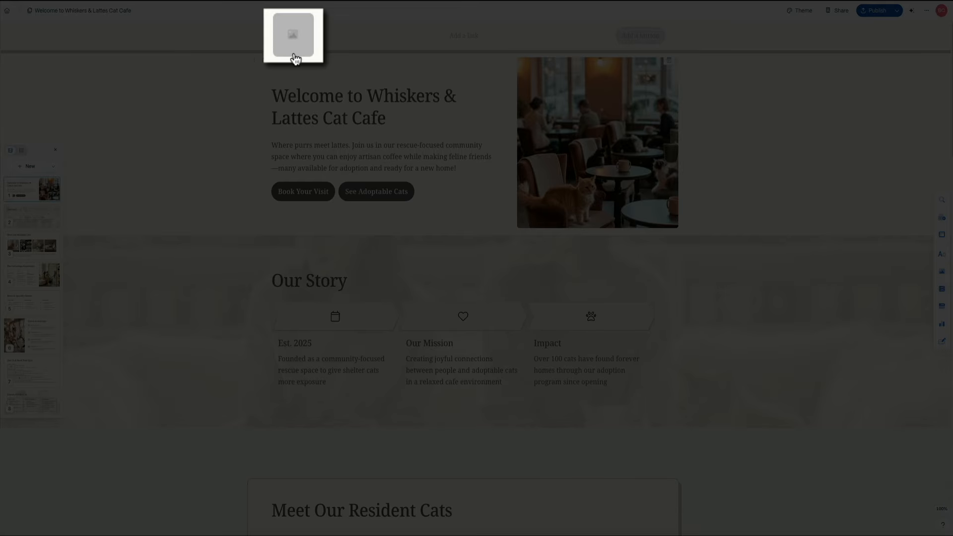
# - Generate square AI images for the header logo: a whimsical cat behind a steaming coffee cup with the text "Whiskers & Lattes Cat Cafe"
pyautogui.moveTo(295, 59); pyautogui.dragTo(293, 43)
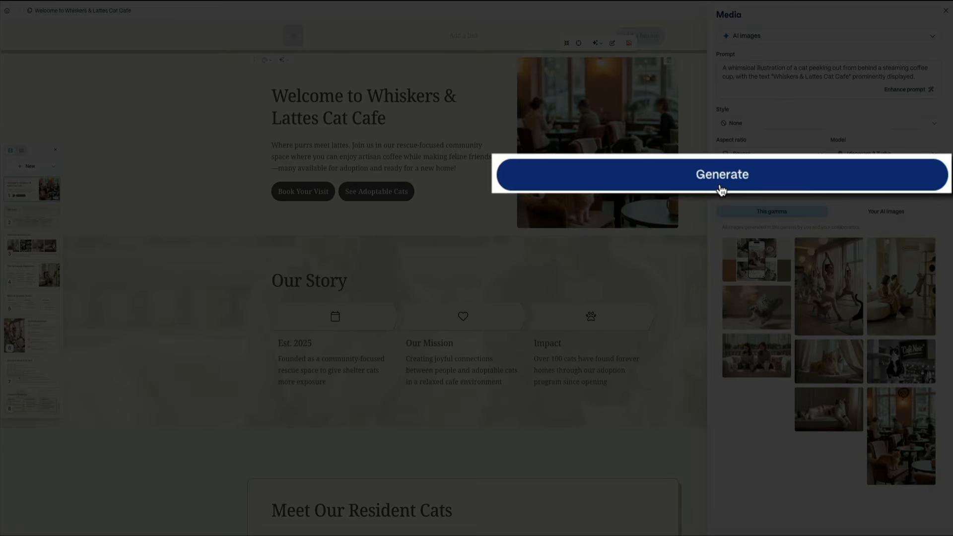
pyautogui.click(826, 179)
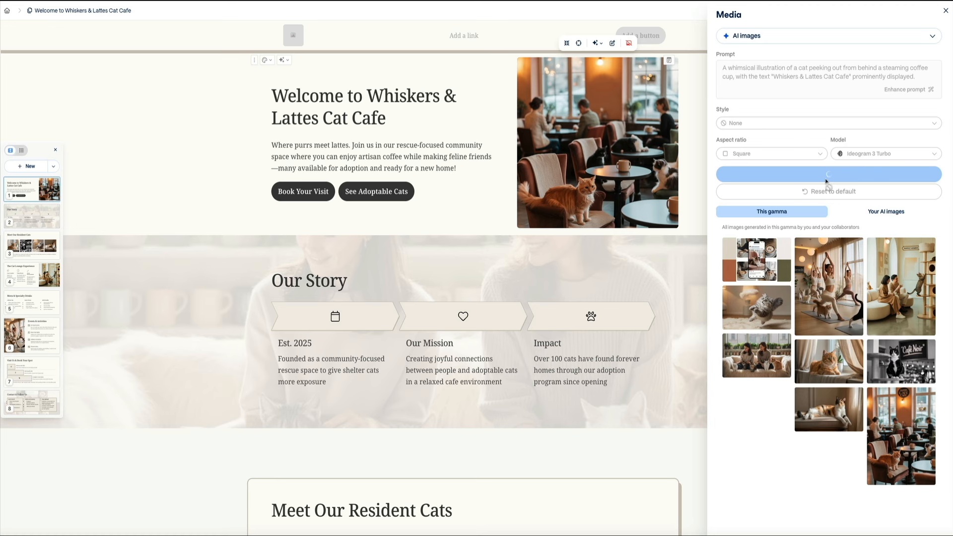
pyautogui.click(827, 183)
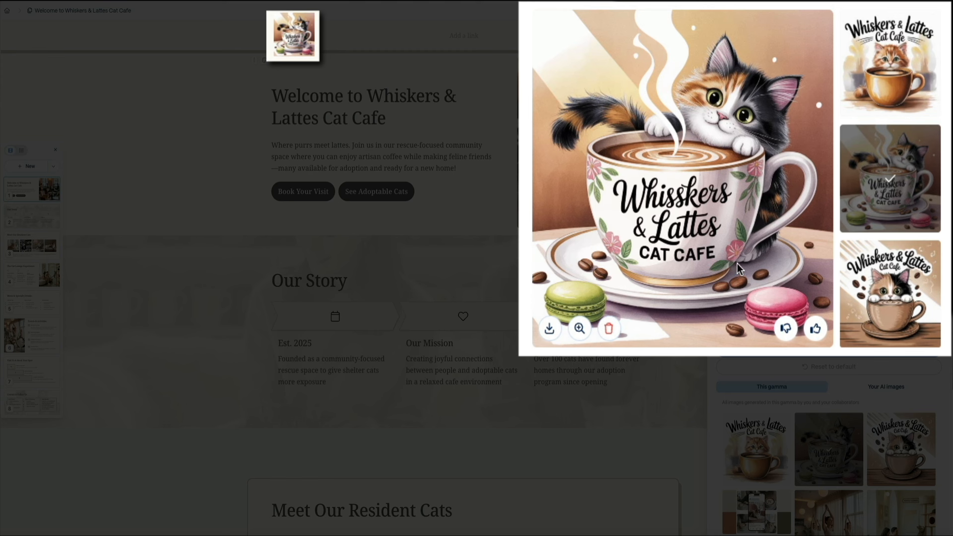
# - Compare the generated logo variants and use the orange kitten behind the golden-brown cup as the header logo
pyautogui.click(896, 52)
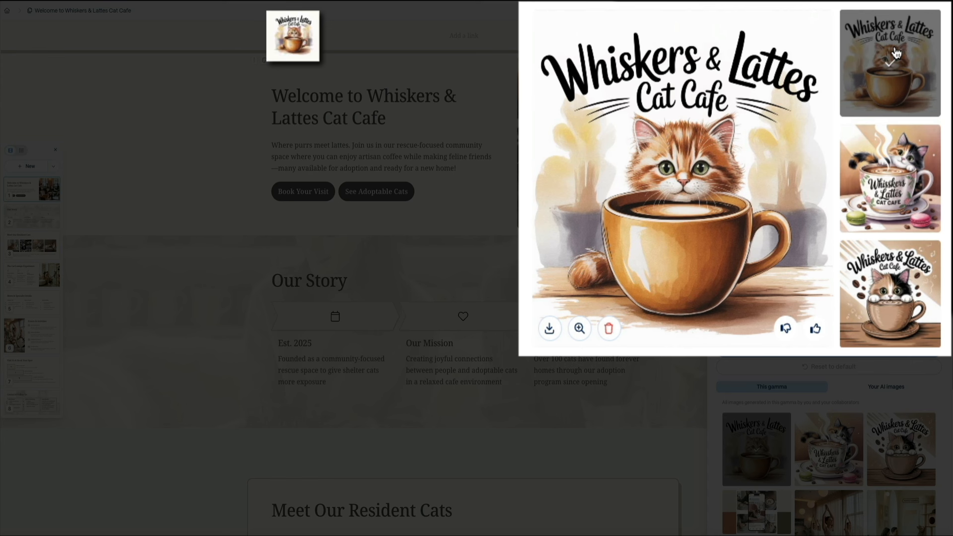
pyautogui.click(910, 280)
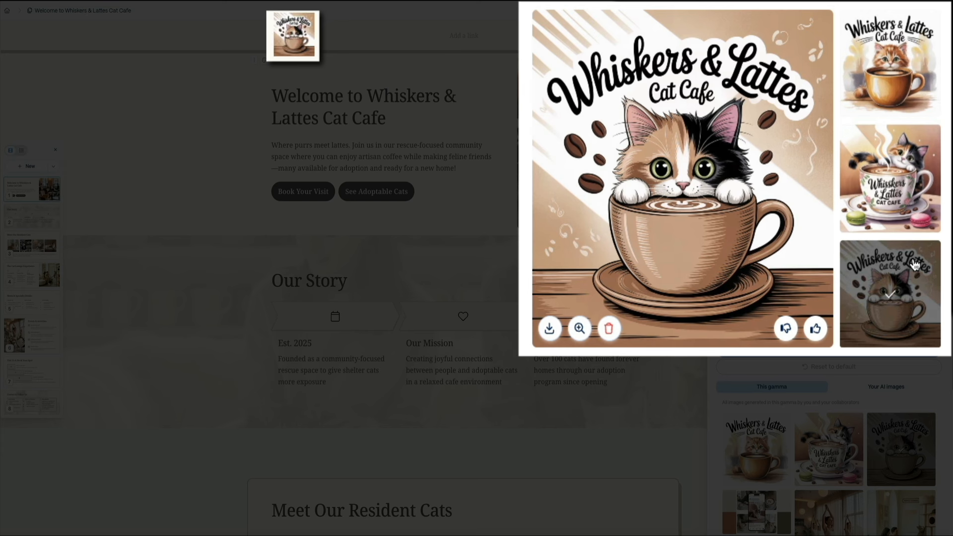
pyautogui.click(919, 68)
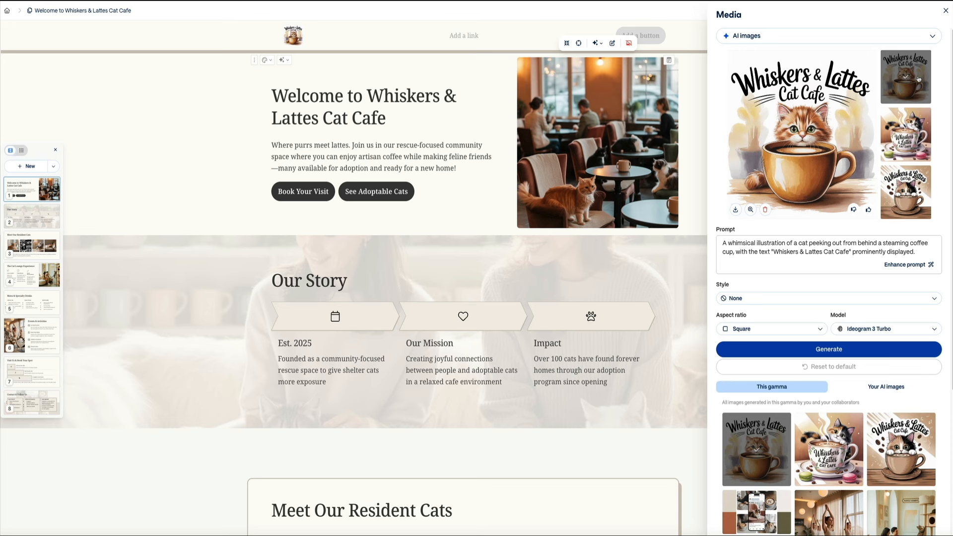
pyautogui.click(945, 11)
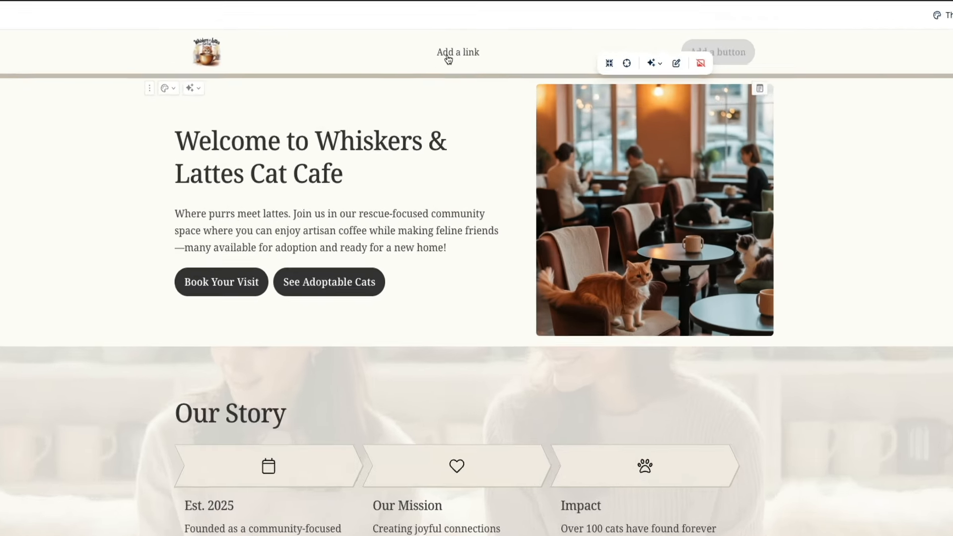
# - Add a header link to the Welcome to Whiskers & Lattes Cat Cafe card and label it "Home"
pyautogui.click(456, 36)
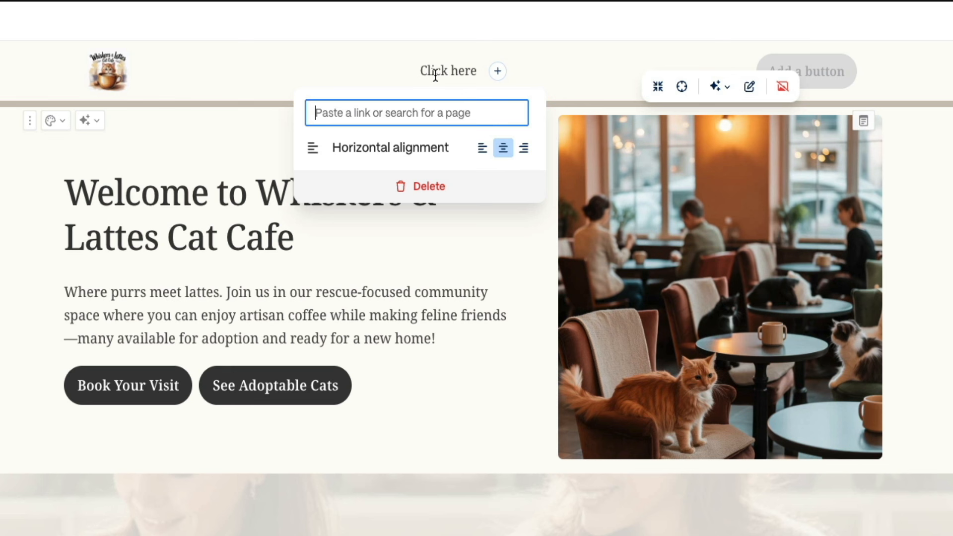
pyautogui.click(431, 115)
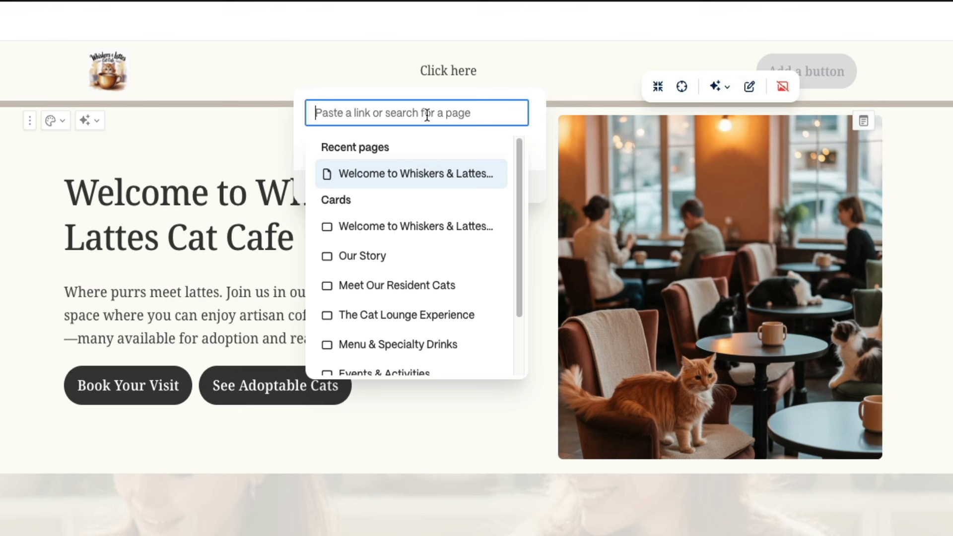
pyautogui.click(404, 228)
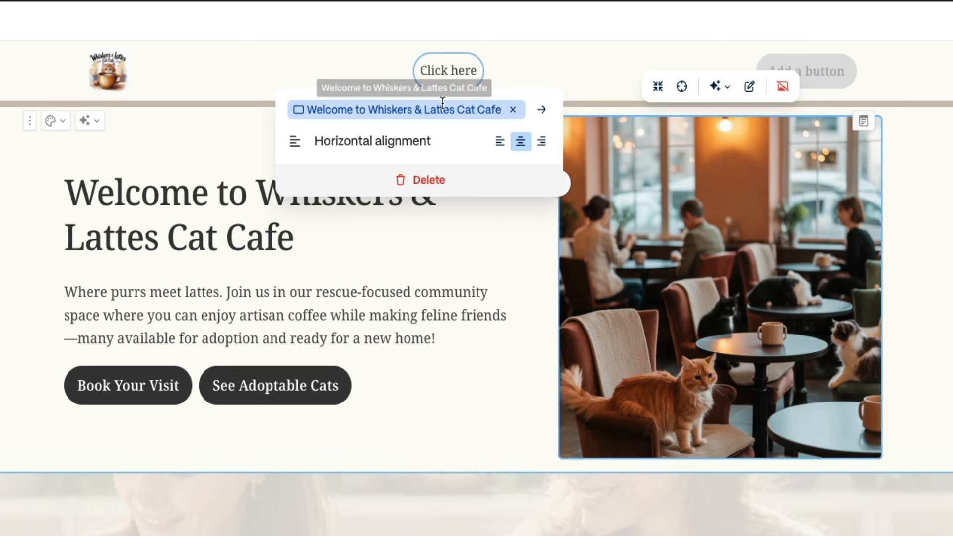
pyautogui.tripleClick(463, 73)
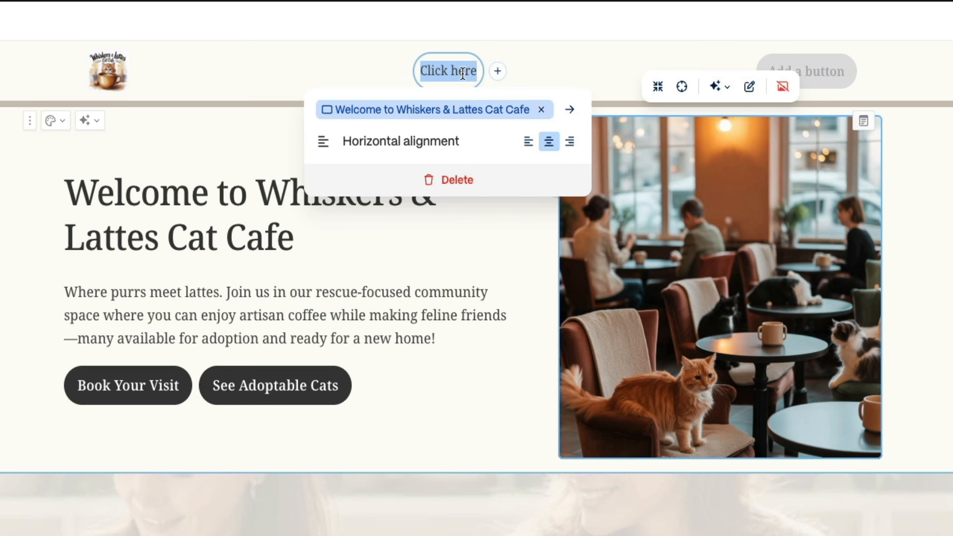
pyautogui.write('Home')
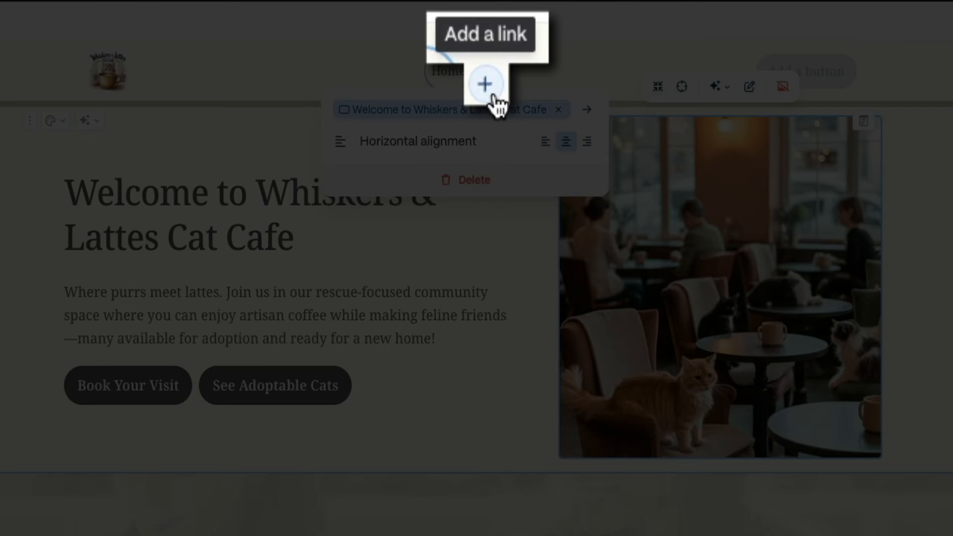
# - Add a second header link that goes to the Our Story card and label it "Our Story"
pyautogui.click(485, 71)
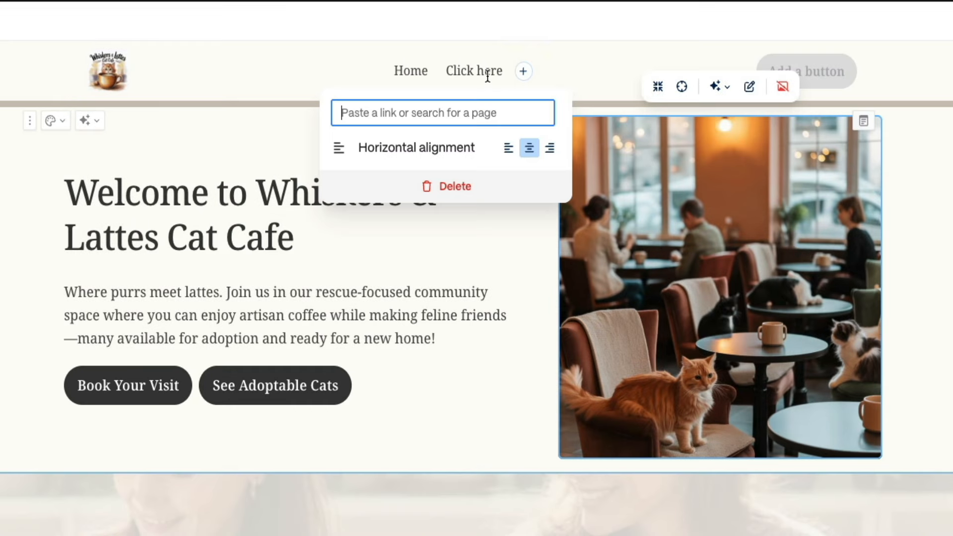
pyautogui.click(474, 115)
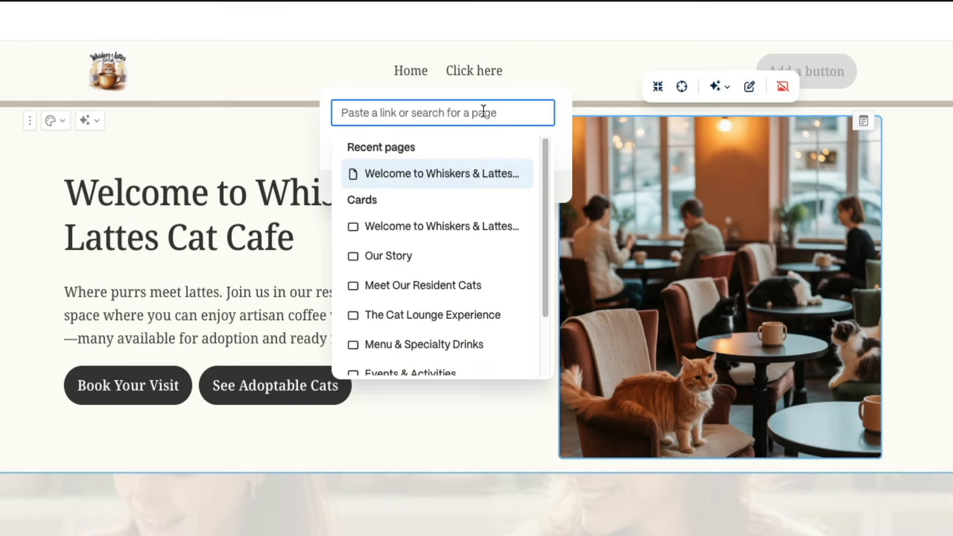
pyautogui.click(476, 269)
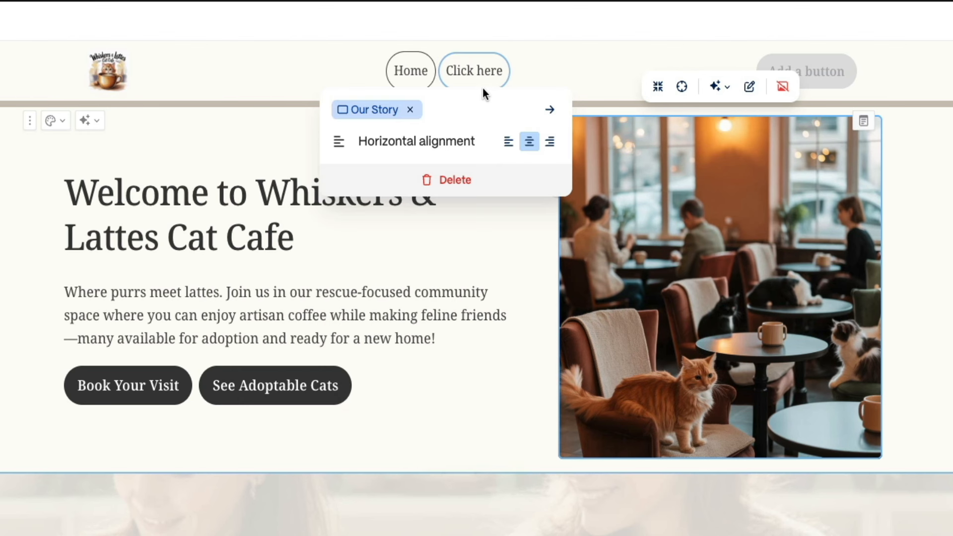
pyautogui.doubleClick(492, 72)
pyautogui.tripleClick(492, 72)
pyautogui.write('Our Story')
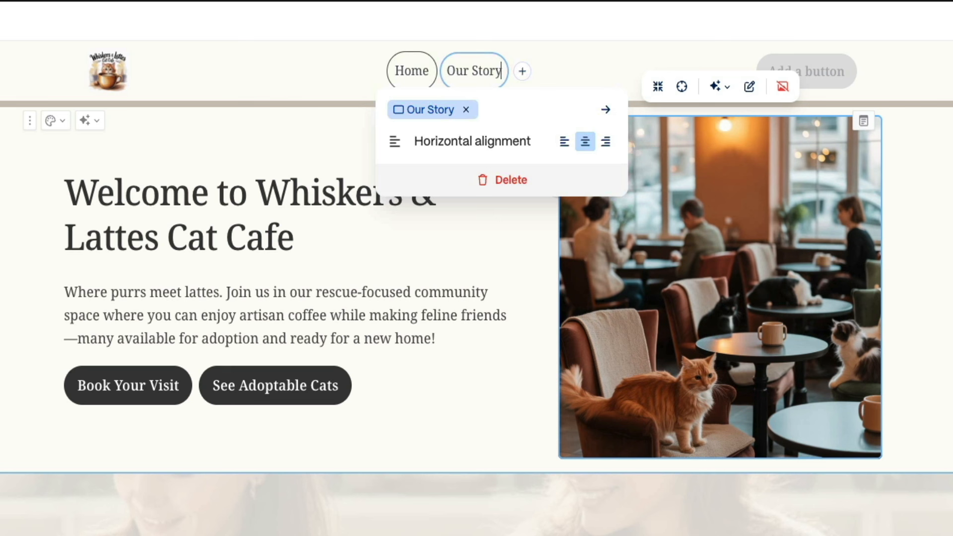
# - Add a third header link to the Meet Our Resident Cats card and label it "Meet Our Cats"
pyautogui.click(523, 72)
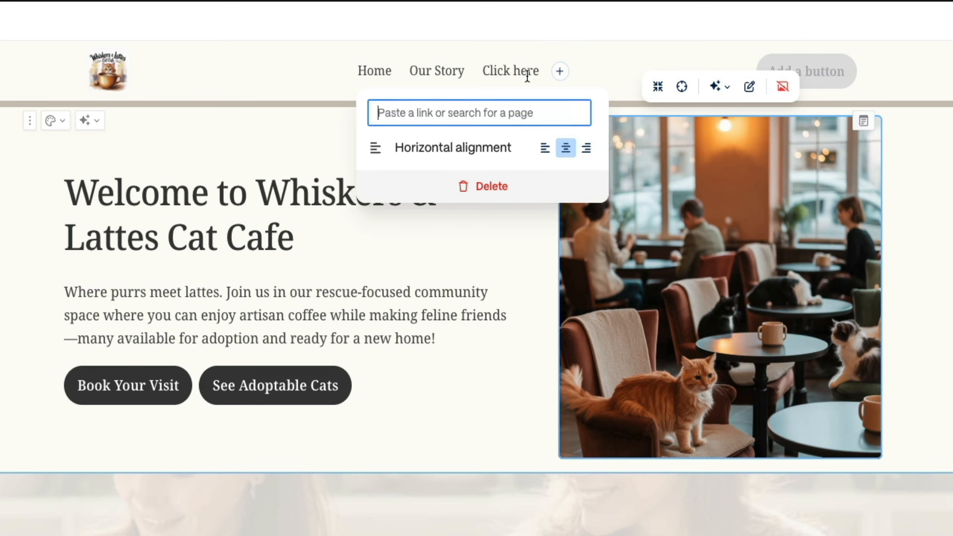
pyautogui.click(523, 111)
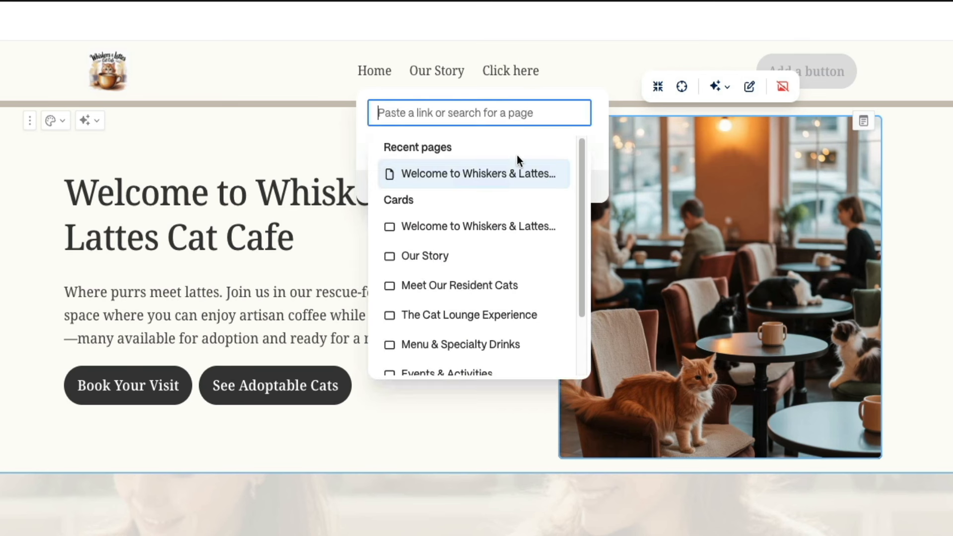
pyautogui.click(506, 285)
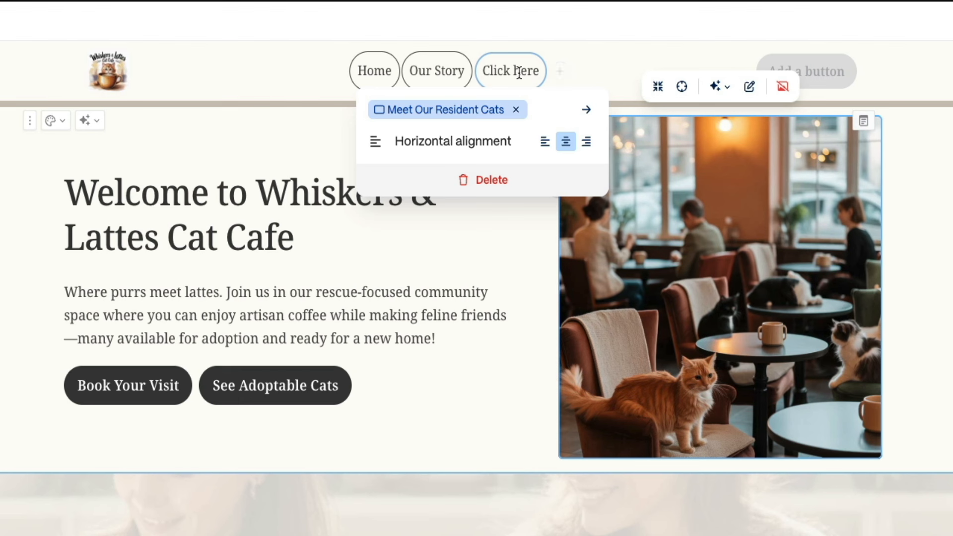
pyautogui.tripleClick(512, 69)
pyautogui.write('Meet Our Cats')
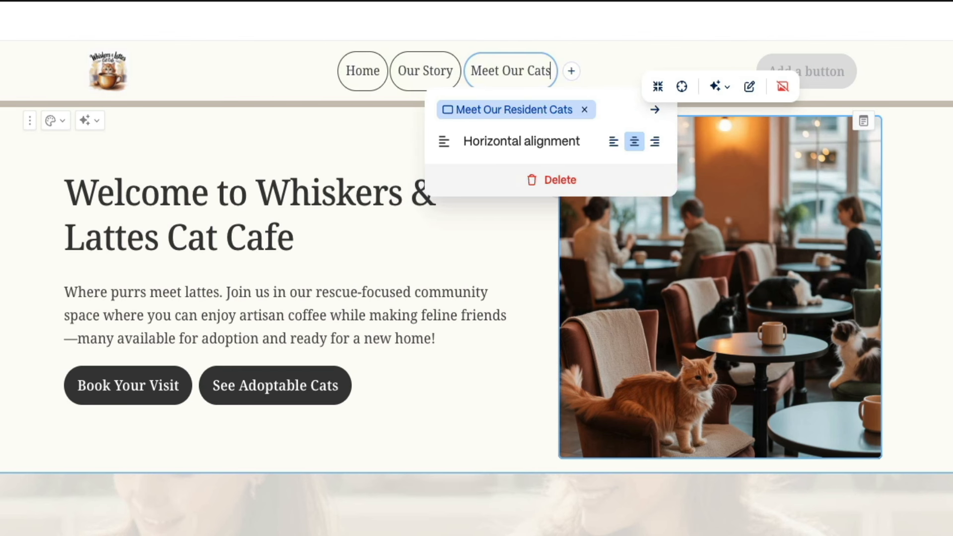
# - Add a fourth header link to The Cat Lounge Experience card and label it "Cat Lounge"
pyautogui.click(572, 72)
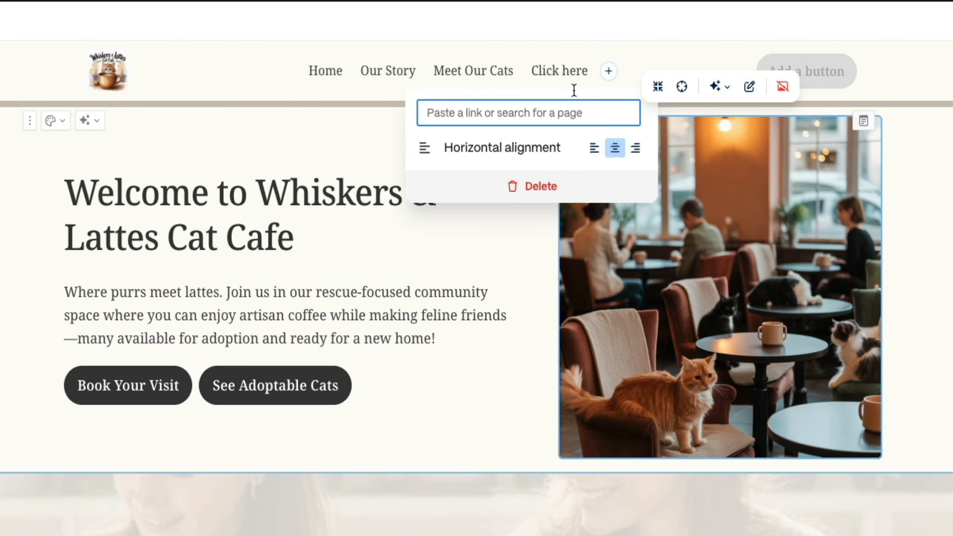
pyautogui.click(541, 319)
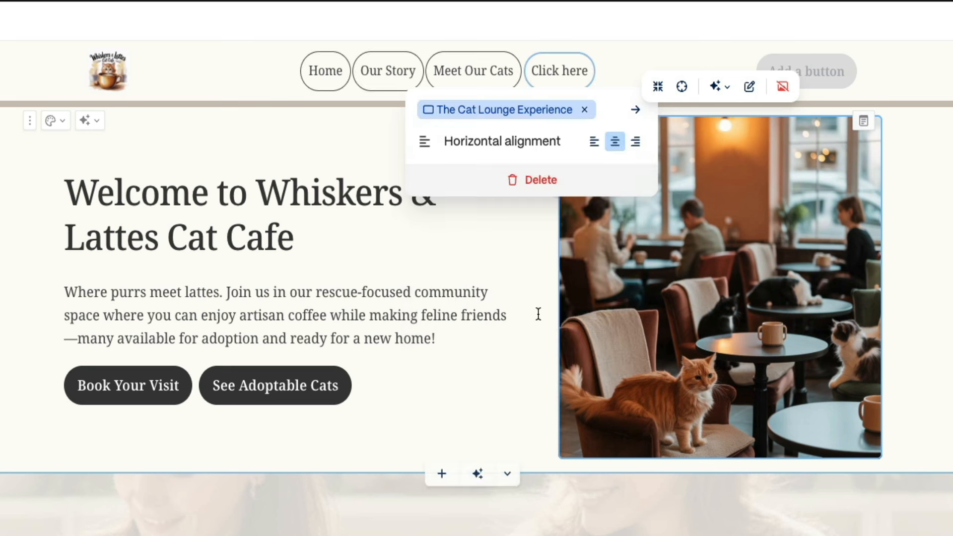
pyautogui.tripleClick(570, 70)
pyautogui.write('Cat Lounge')
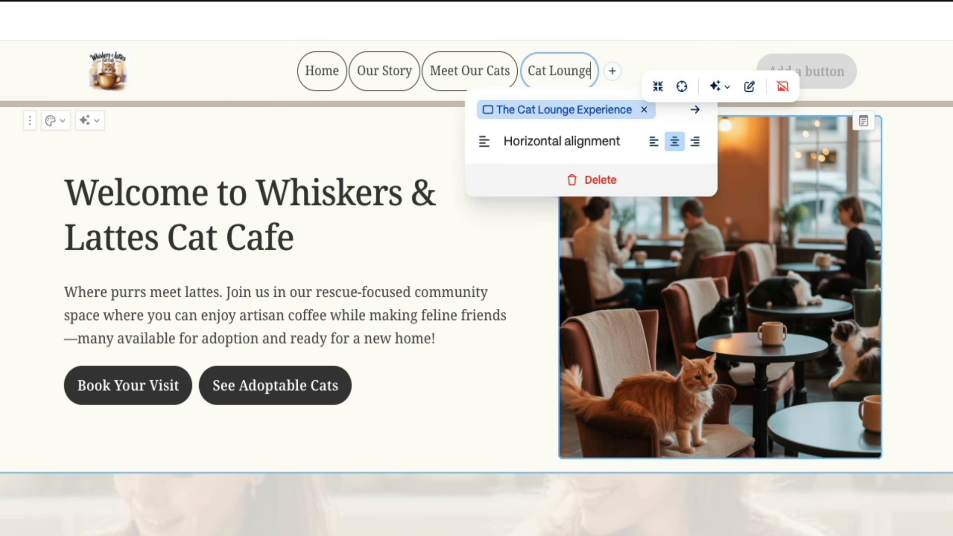
# - Add a fifth header link to the Menu & Specialty Drinks card and label it "Menu"
pyautogui.click(610, 71)
pyautogui.scroll(-2, 553, 233)
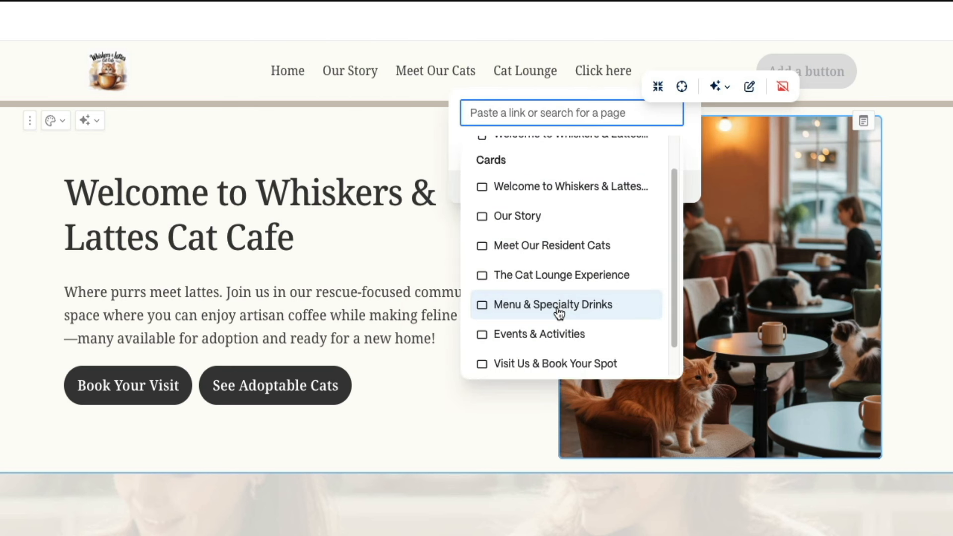
pyautogui.click(556, 310)
pyautogui.tripleClick(601, 70)
pyautogui.write('Menu')
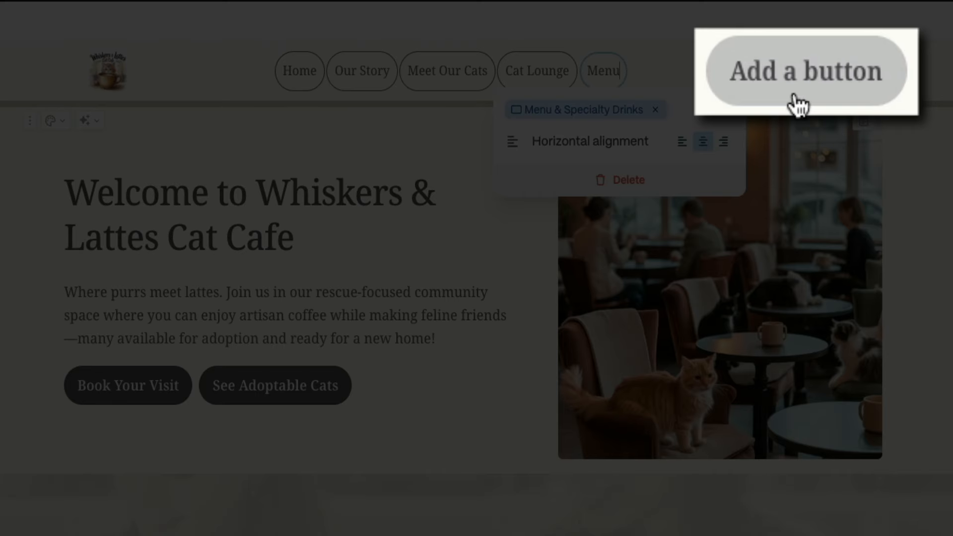
# - Add a header button linked to the Contact & Follow Us card and label it "Contact Us"
pyautogui.click(798, 82)
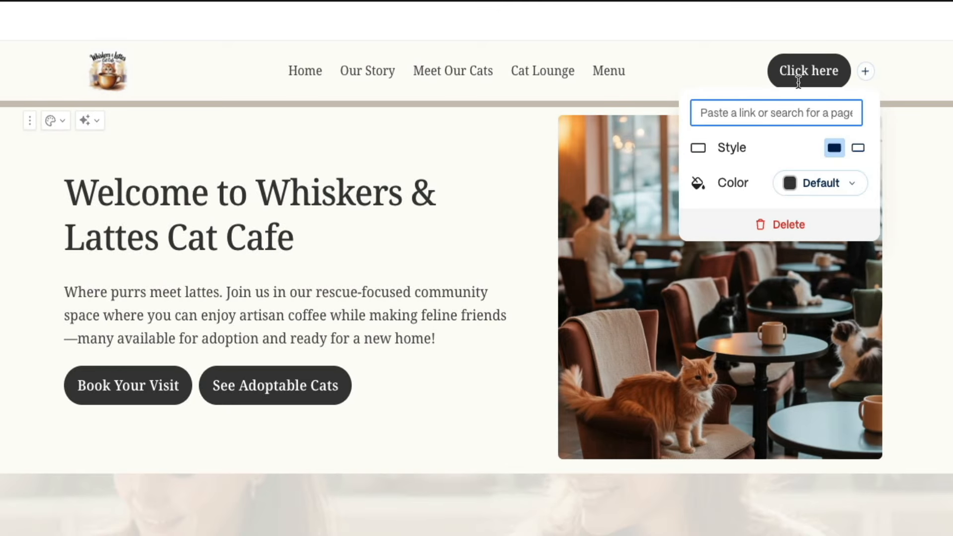
pyautogui.click(800, 112)
pyautogui.scroll(-1, 794, 383)
pyautogui.scroll(-1, 797, 370)
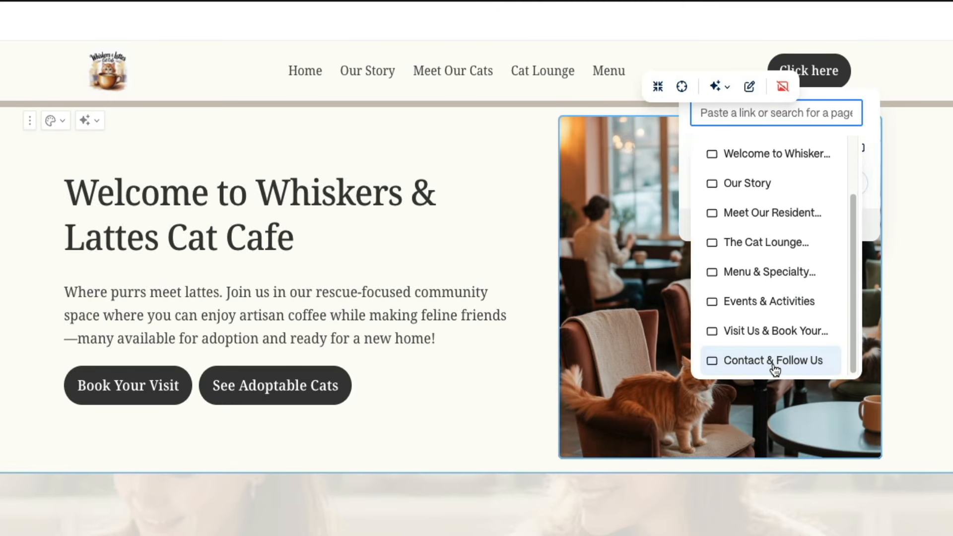
pyautogui.click(774, 367)
pyautogui.tripleClick(835, 74)
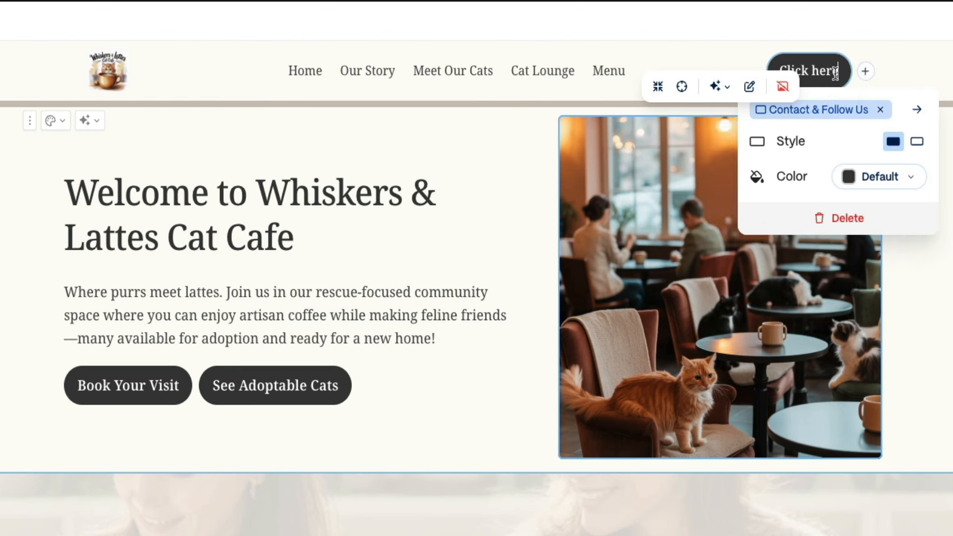
pyautogui.press('BackSpace')
pyautogui.write('Con')
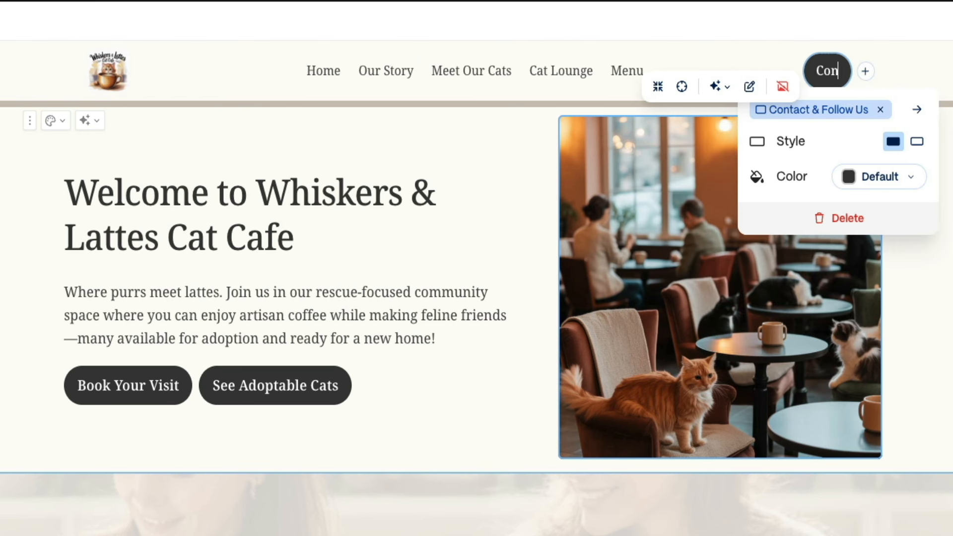
pyautogui.write('tact Us')
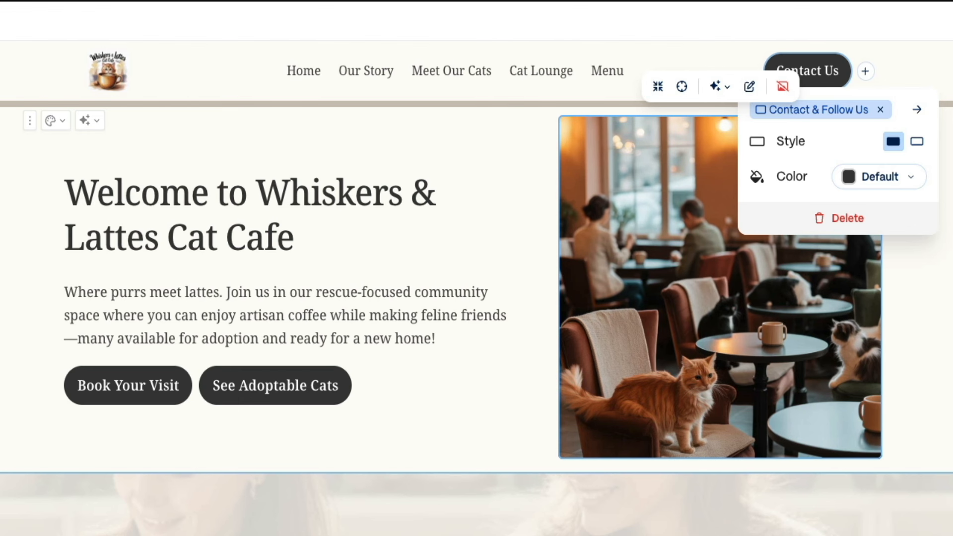
# - Add a second header button linked to the Visit Us & Book Your Spot card and label it "Book Your Visit"
pyautogui.click(866, 72)
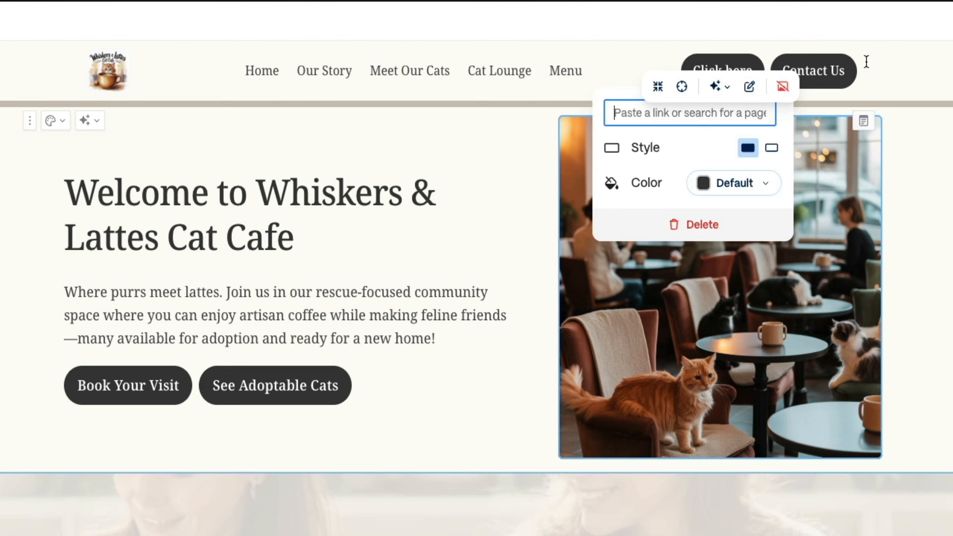
pyautogui.click(722, 113)
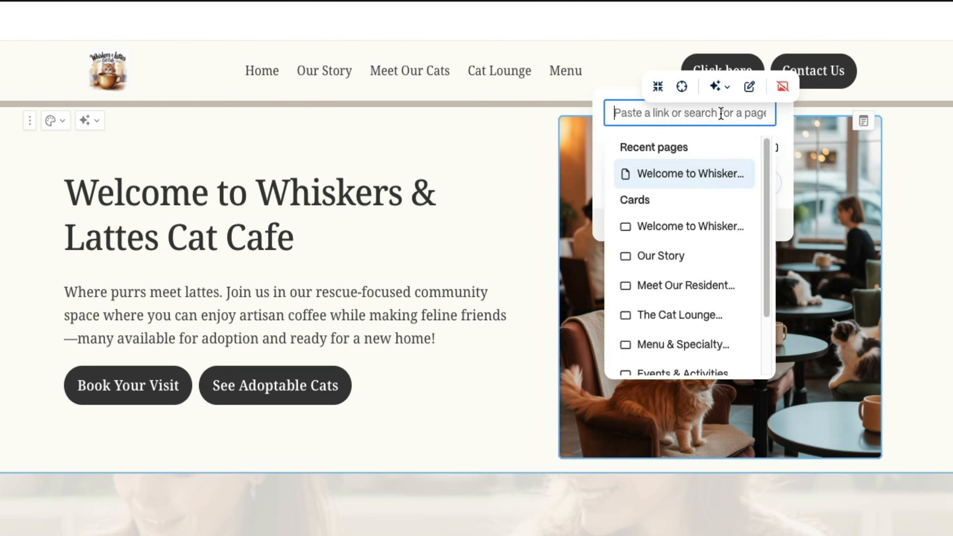
pyautogui.scroll(-3, 677, 298)
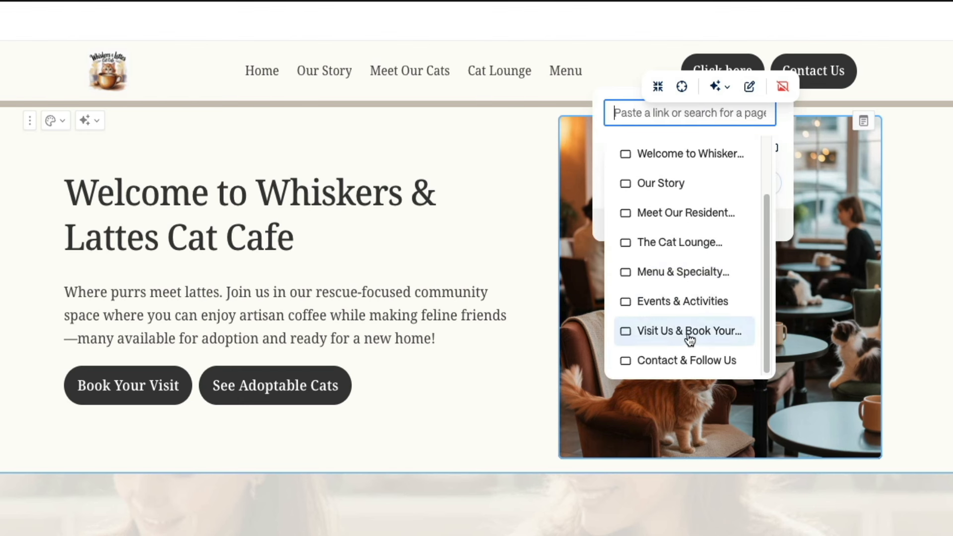
pyautogui.click(690, 331)
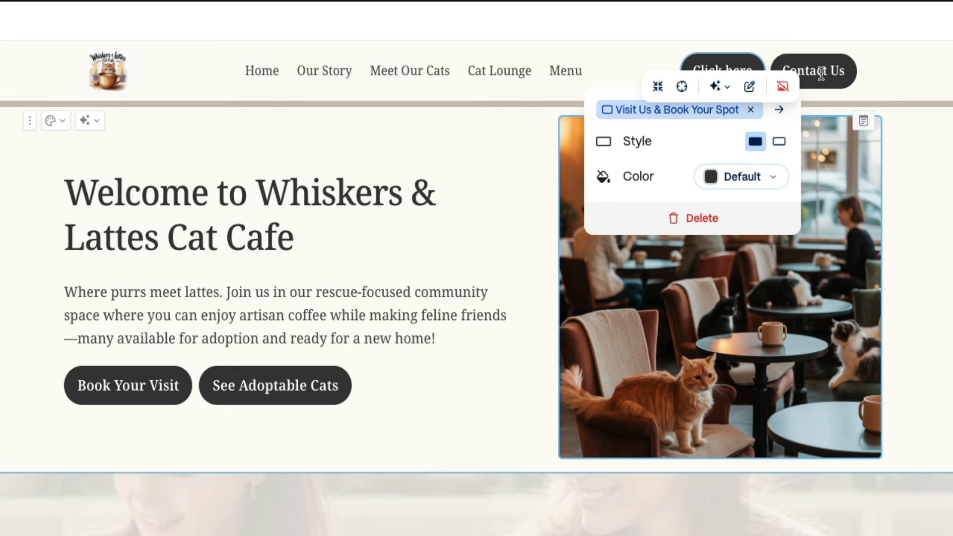
pyautogui.tripleClick(725, 62)
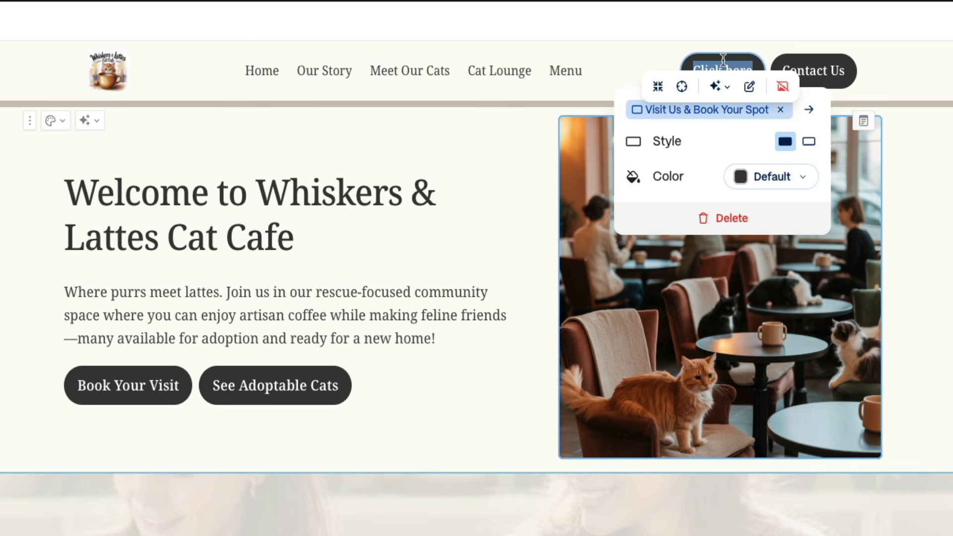
pyautogui.write('Book Your Visit')
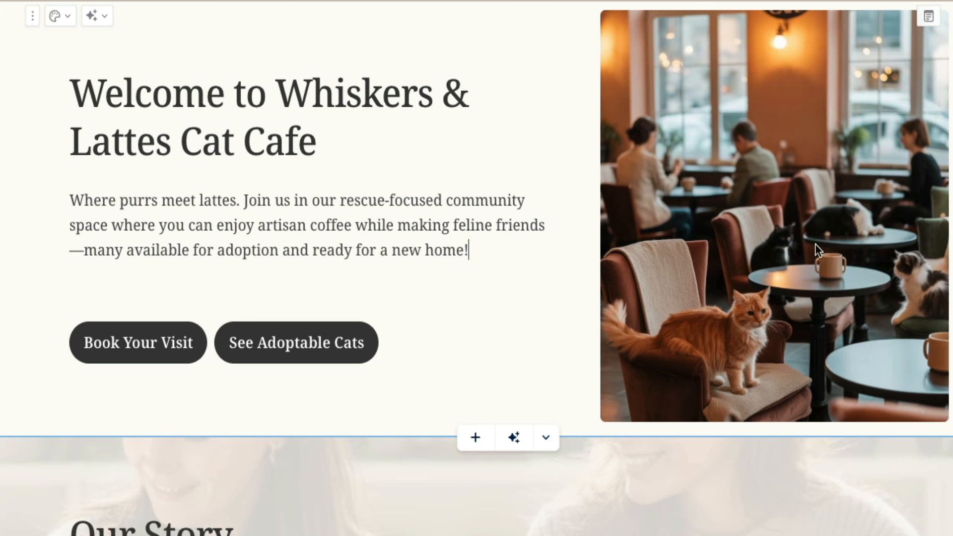
# - Browse the insertable block types from a new line below the welcome paragraph and remove that line
pyautogui.press('Return')
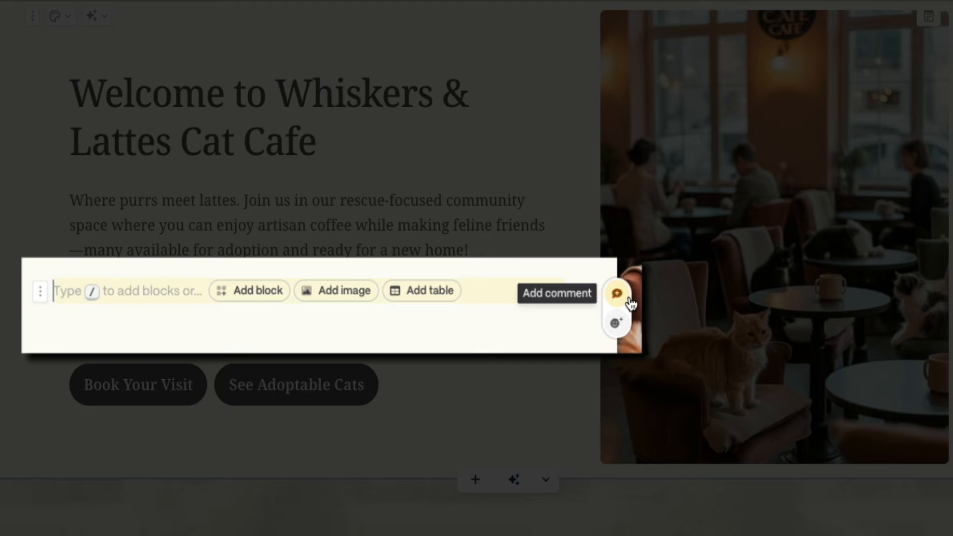
pyautogui.write('/')
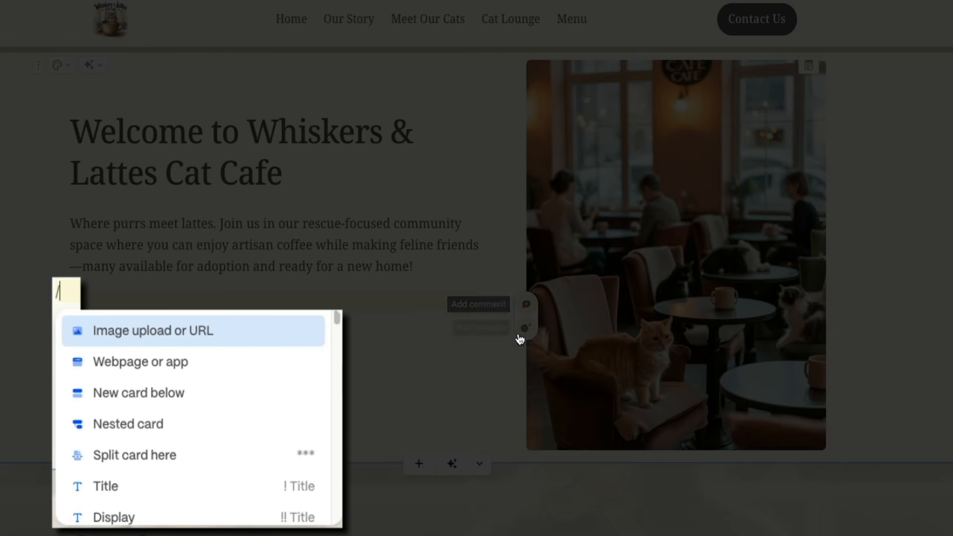
pyautogui.scroll(-1, 309, 392)
pyautogui.scroll(-4, 309, 392)
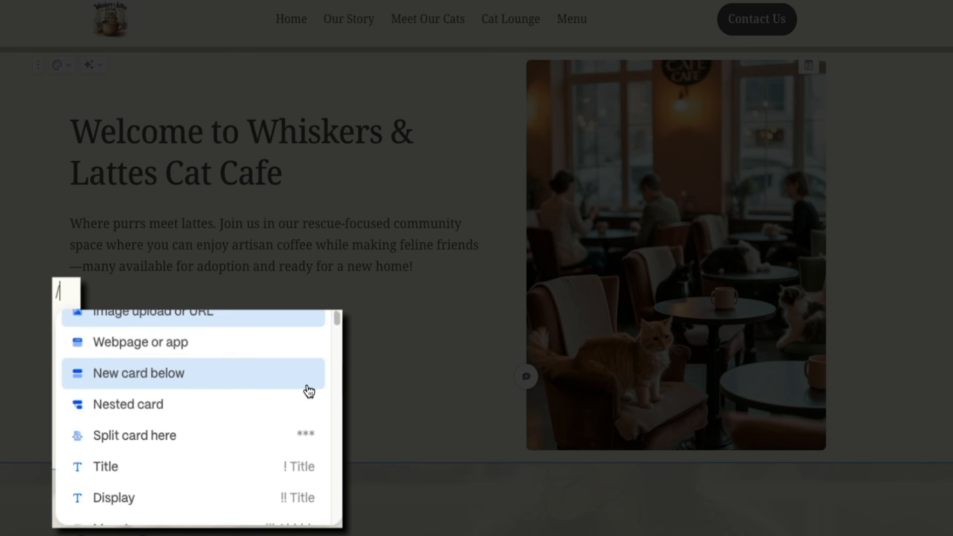
pyautogui.scroll(-5, 309, 392)
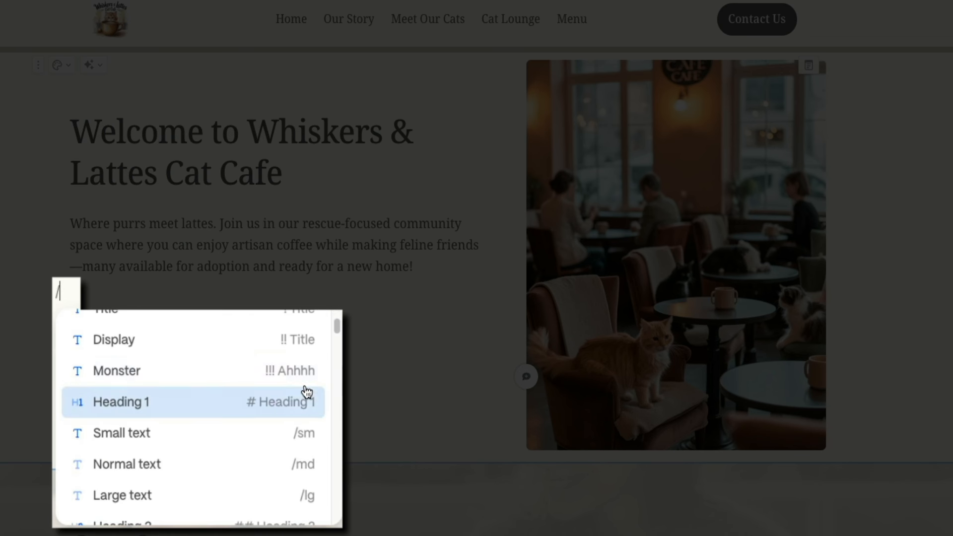
pyautogui.scroll(-5, 304, 392)
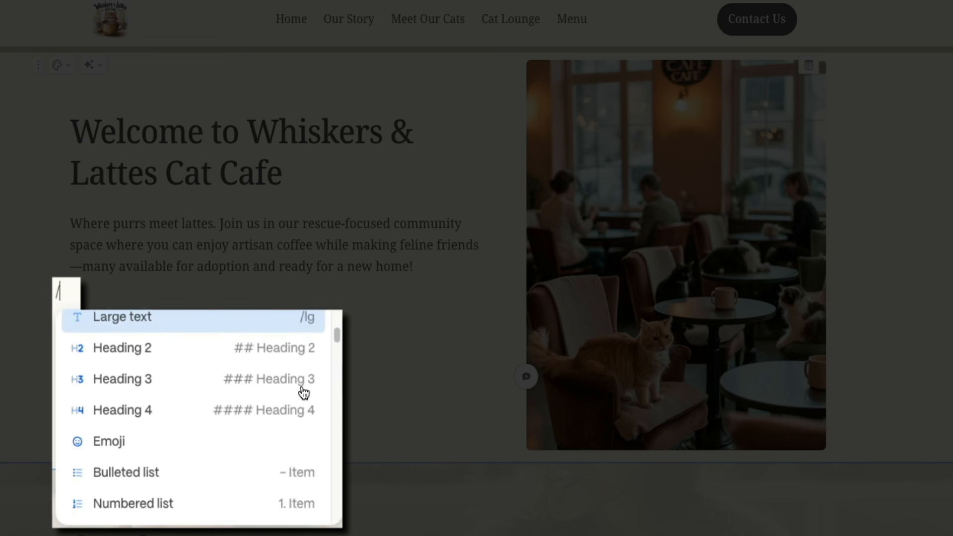
pyautogui.scroll(-8, 301, 393)
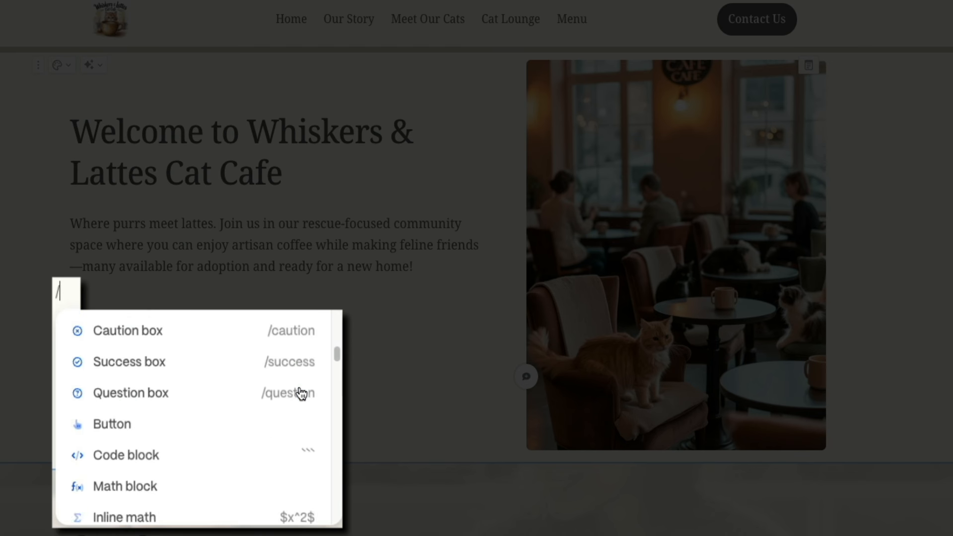
pyautogui.scroll(-8, 302, 394)
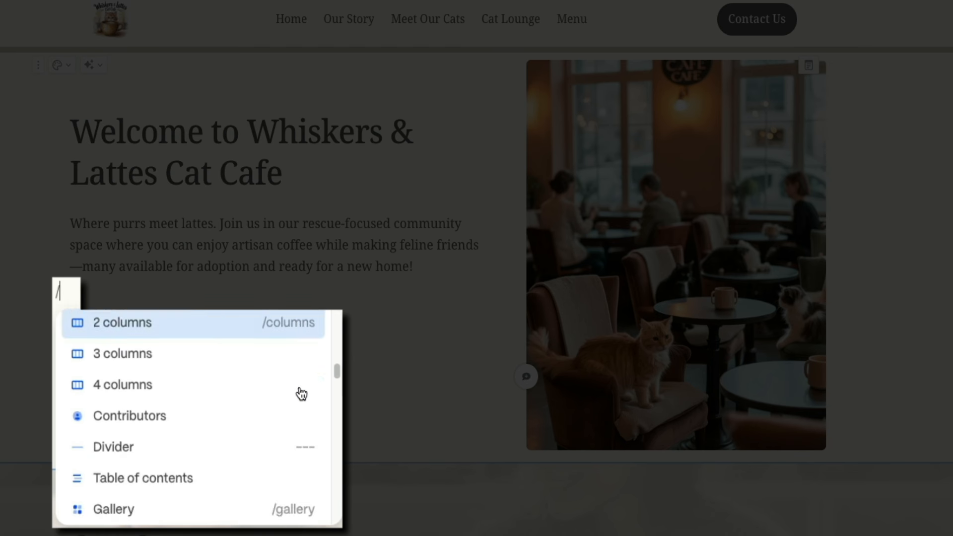
pyautogui.scroll(-5, 300, 394)
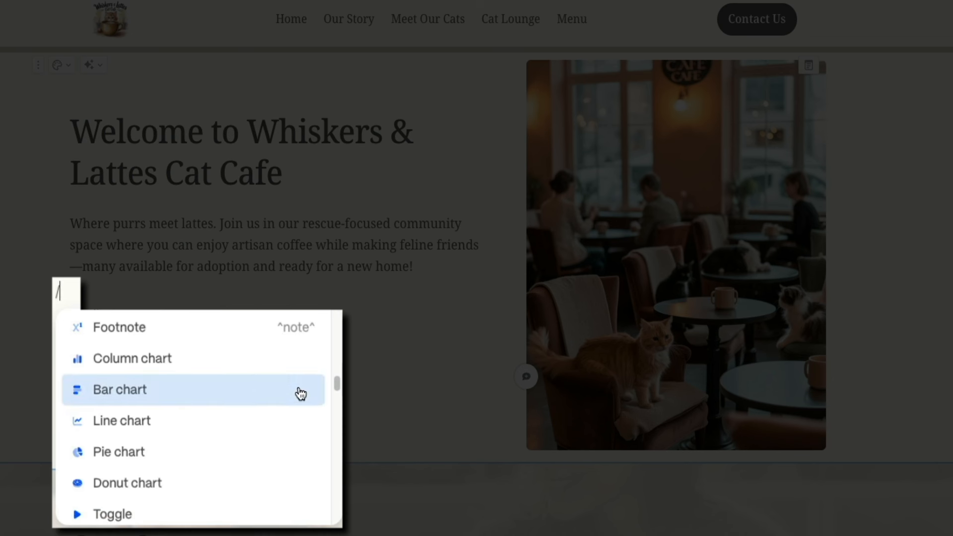
pyautogui.scroll(-5, 299, 394)
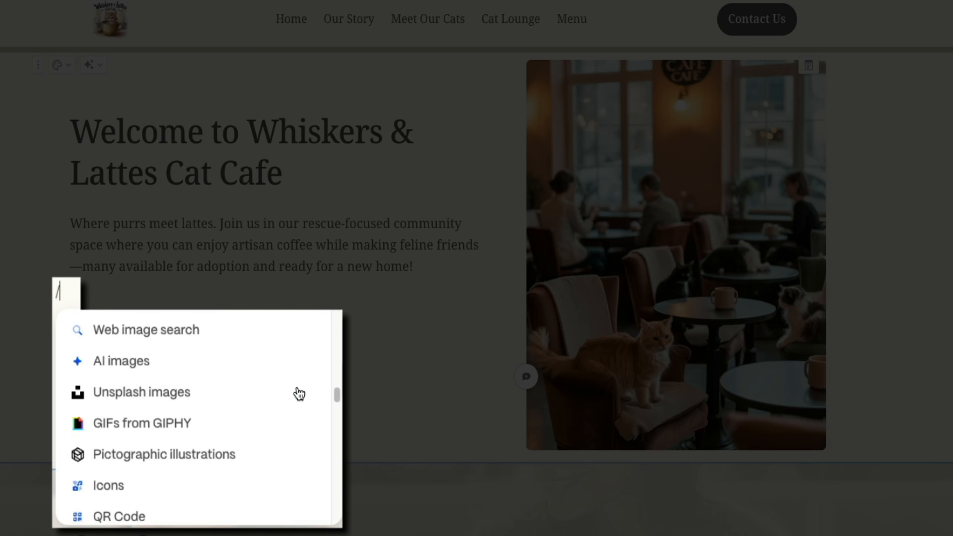
pyautogui.scroll(-5, 299, 393)
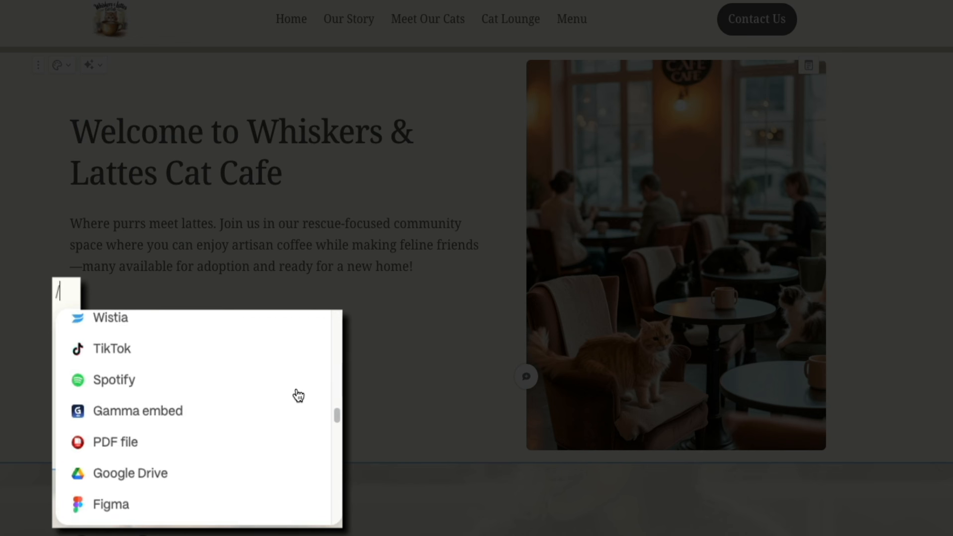
pyautogui.scroll(-5, 298, 396)
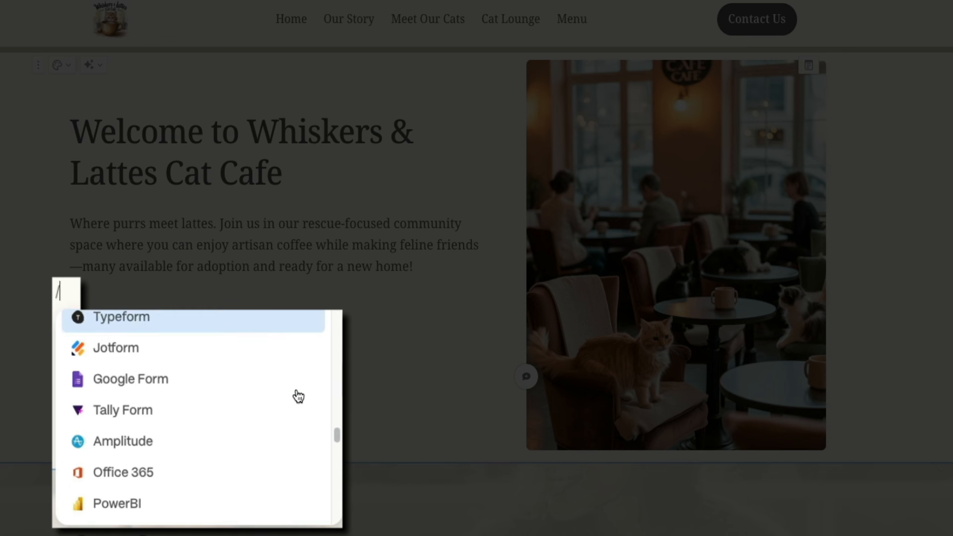
pyautogui.scroll(-10, 298, 396)
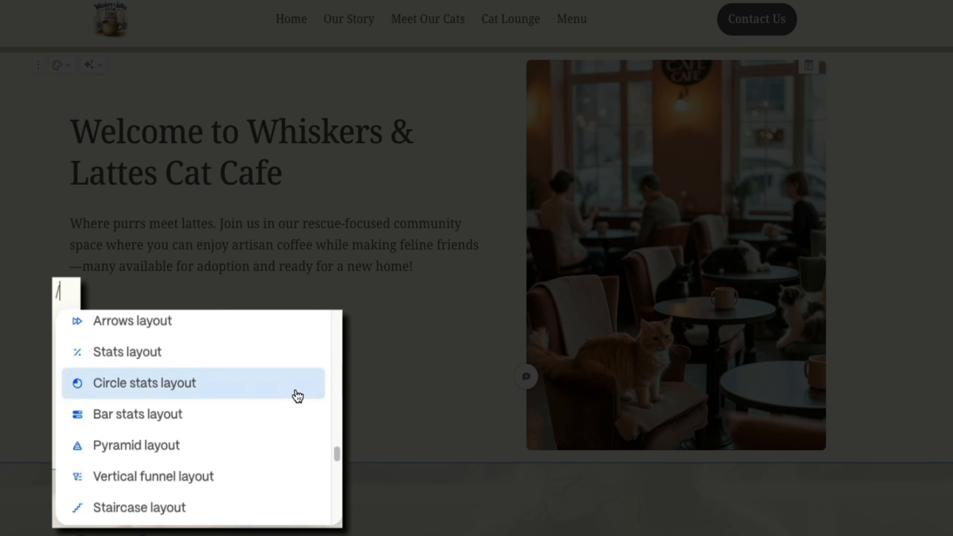
pyautogui.press('Escape')
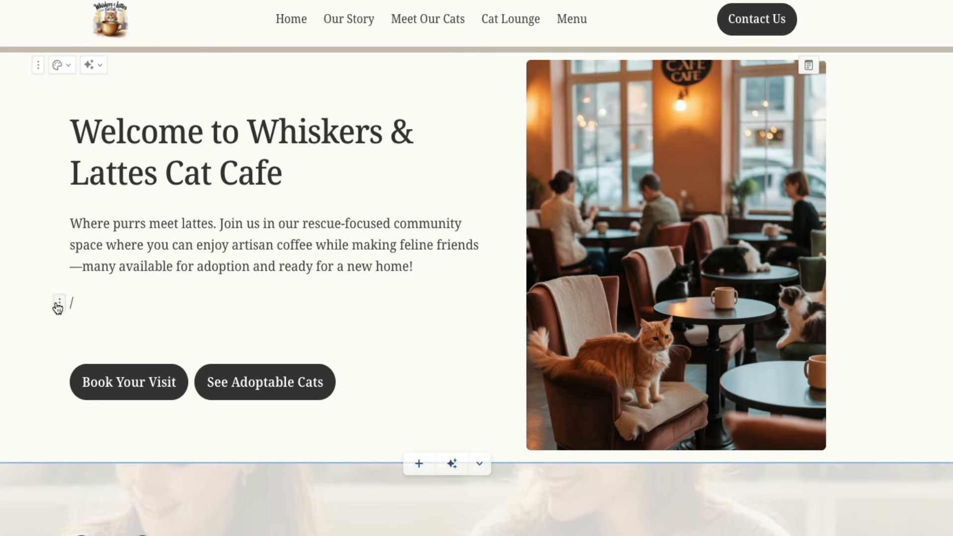
pyautogui.press('BackSpace')
pyautogui.press('BackSpace')
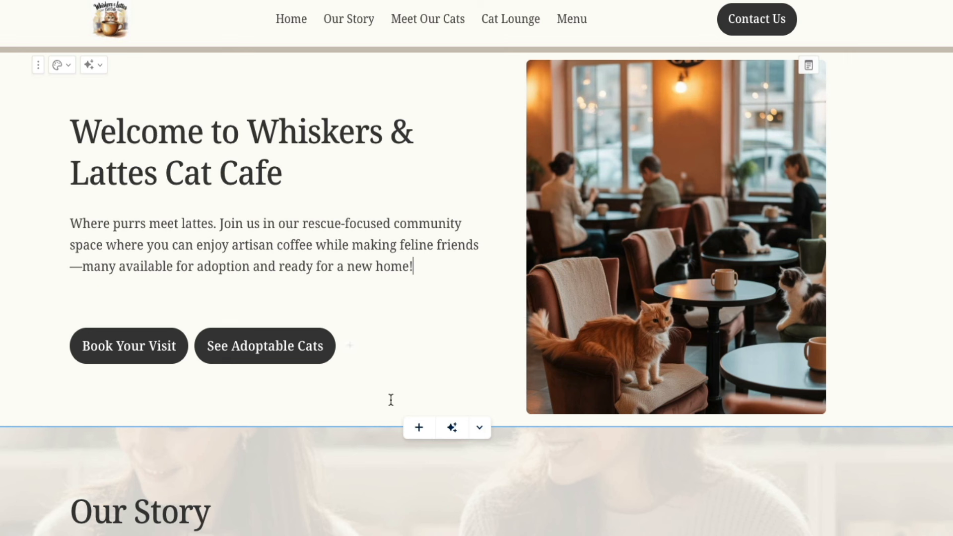
pyautogui.moveTo(423, 427)
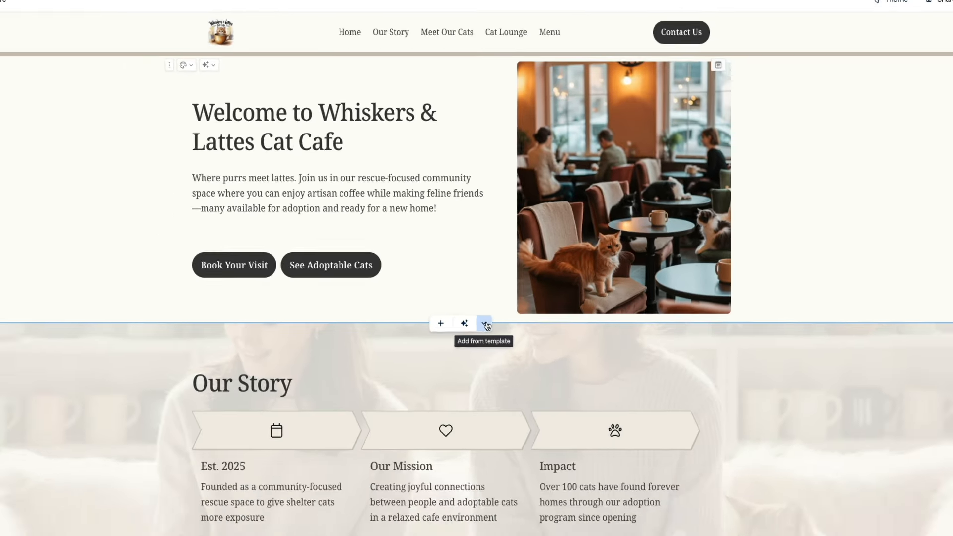
pyautogui.click(488, 425)
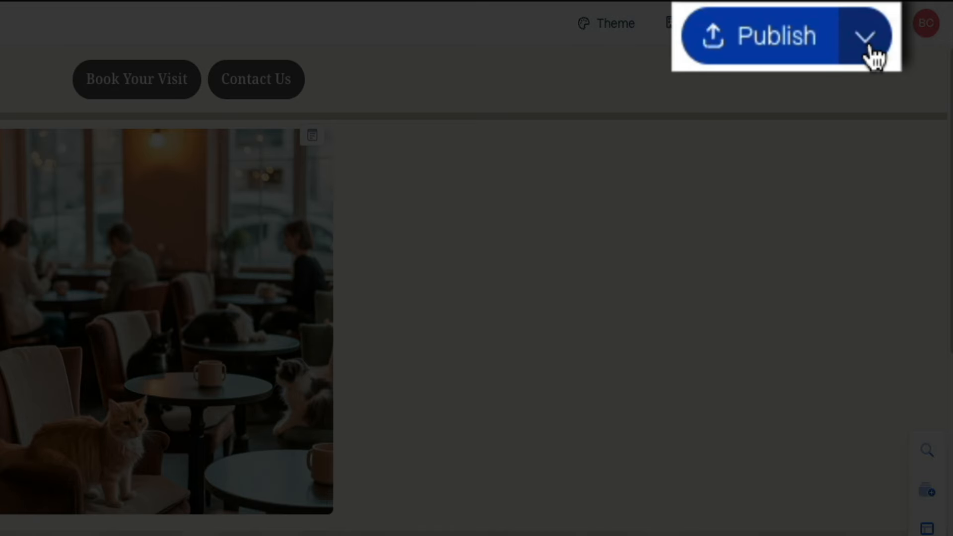
# - Preview the current page and review its sections from the welcome area down to Contact & Follow Us
pyautogui.click(826, 30)
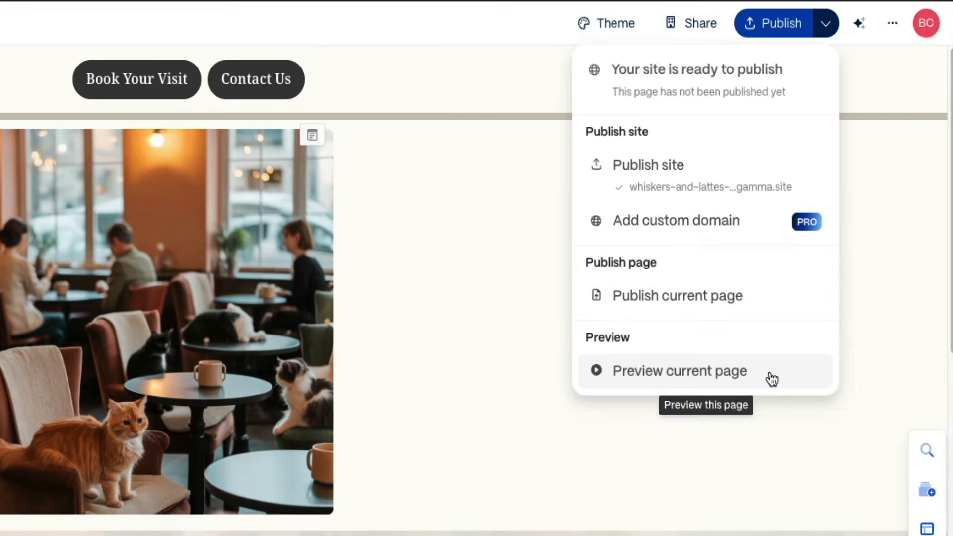
pyautogui.click(769, 379)
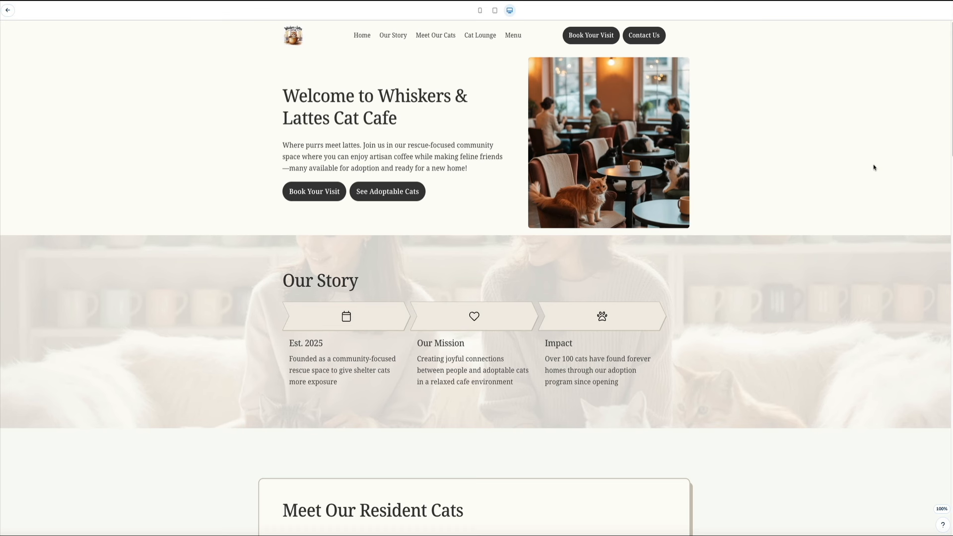
pyautogui.scroll(-2, 874, 168)
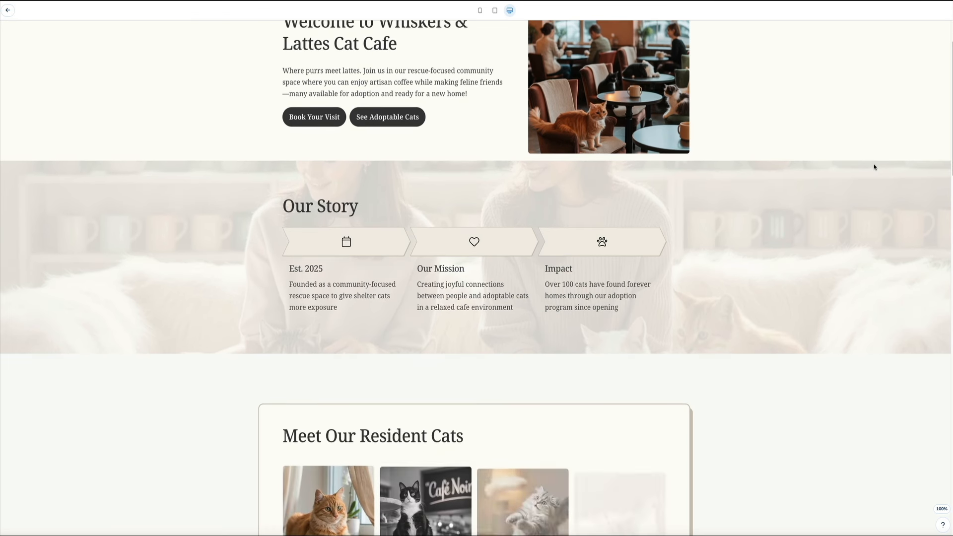
pyautogui.scroll(-4, 874, 168)
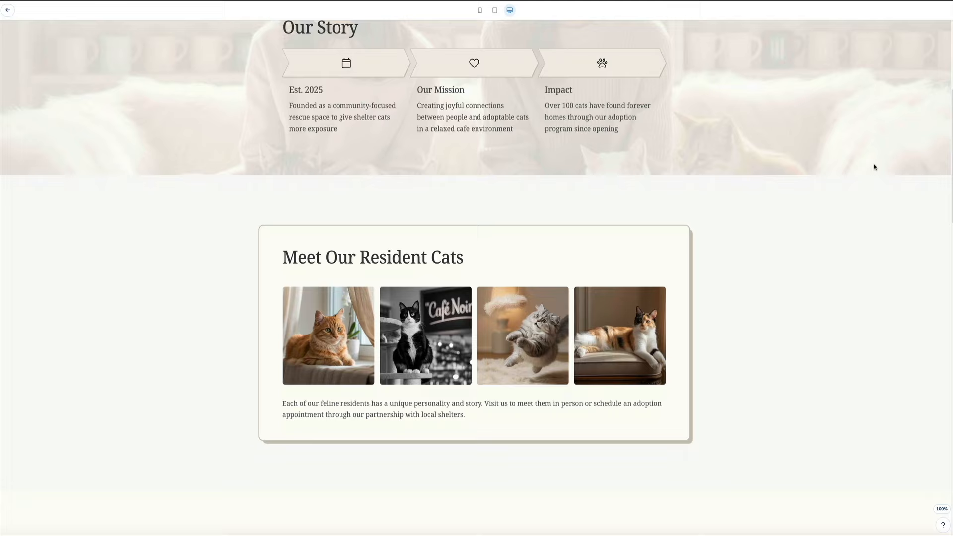
pyautogui.scroll(-6, 874, 167)
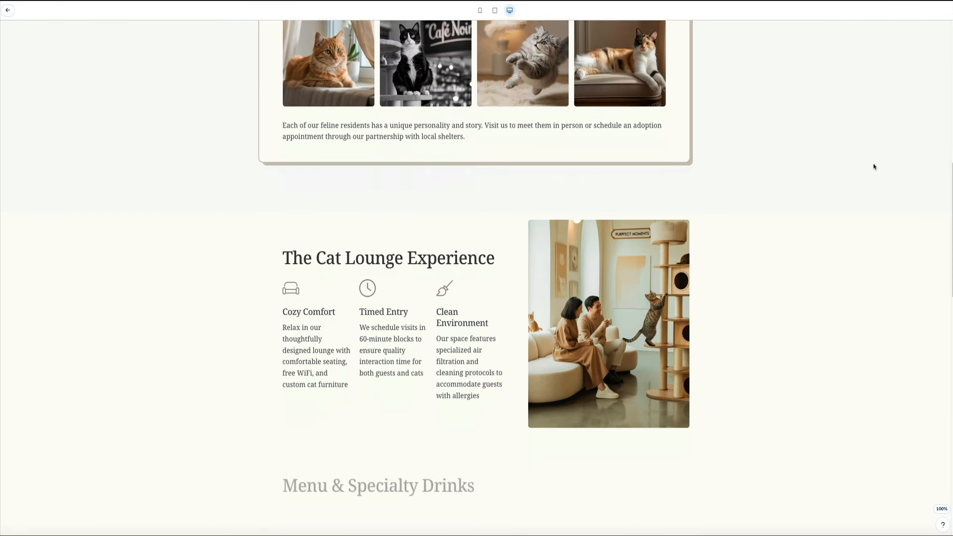
pyautogui.scroll(-4, 874, 167)
pyautogui.scroll(-5, 874, 167)
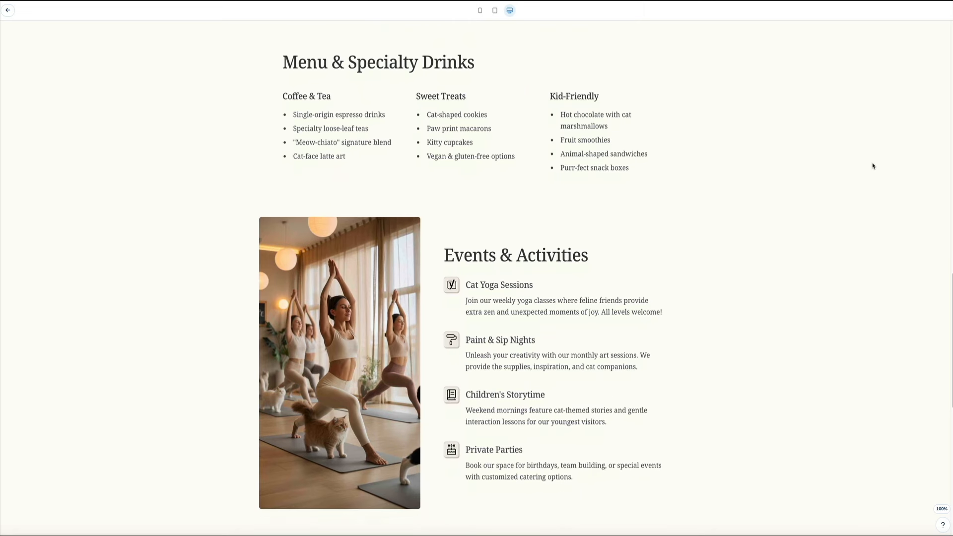
pyautogui.scroll(-5, 874, 166)
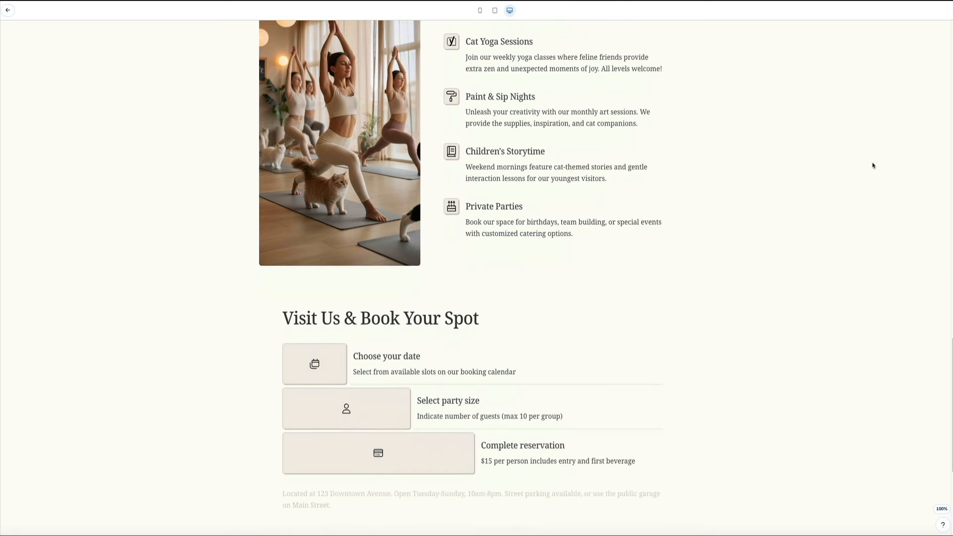
pyautogui.scroll(-4, 874, 166)
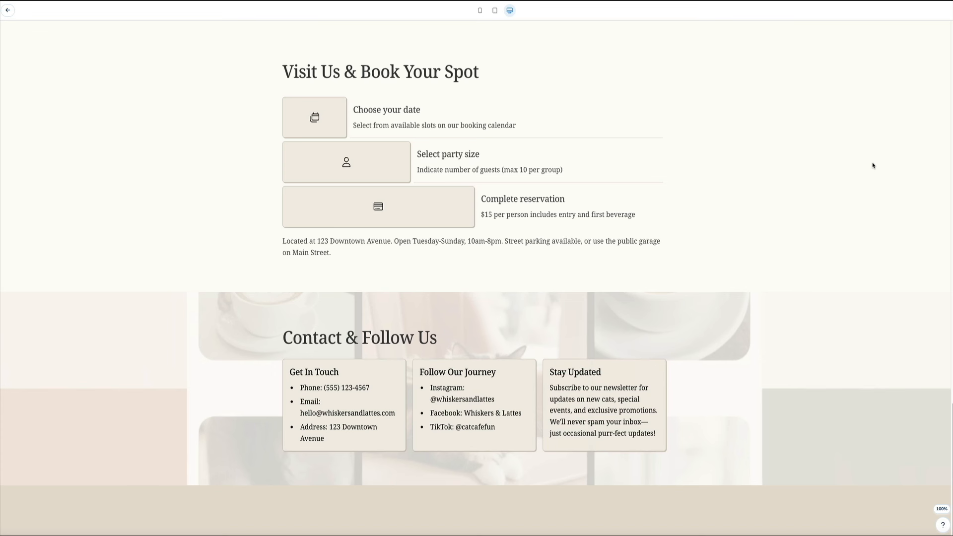
# - Return to the start of the previewed page and test the Cat Lounge header link
pyautogui.scroll(3, 874, 166)
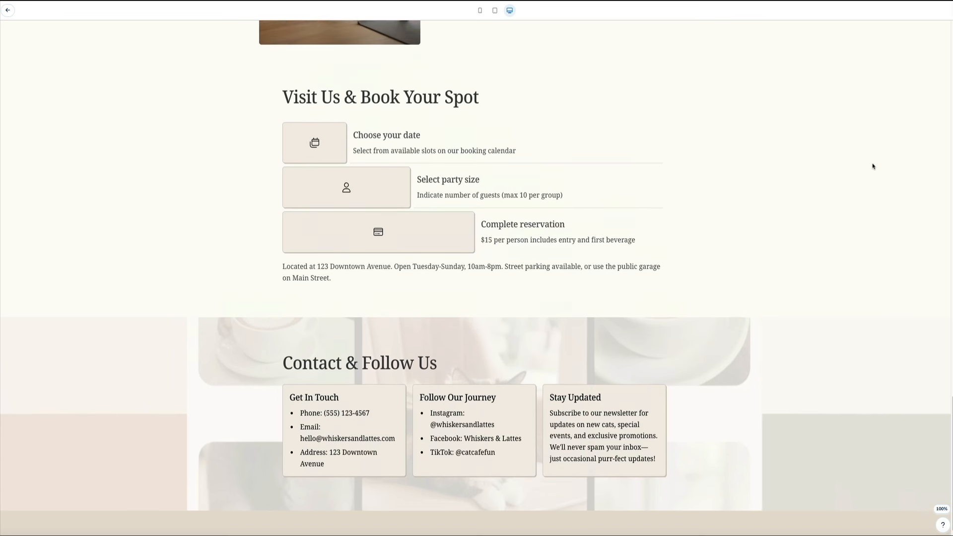
pyautogui.scroll(9, 873, 166)
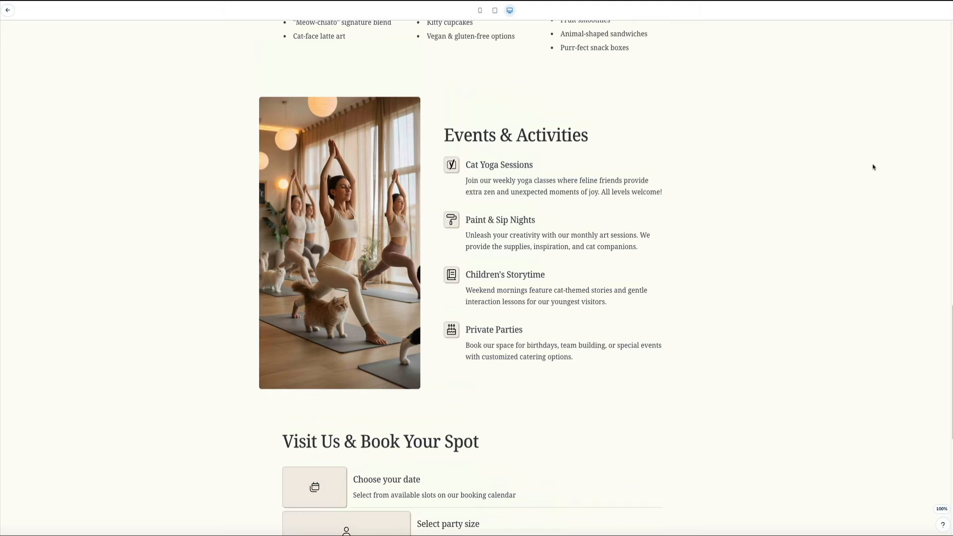
pyautogui.scroll(10, 873, 168)
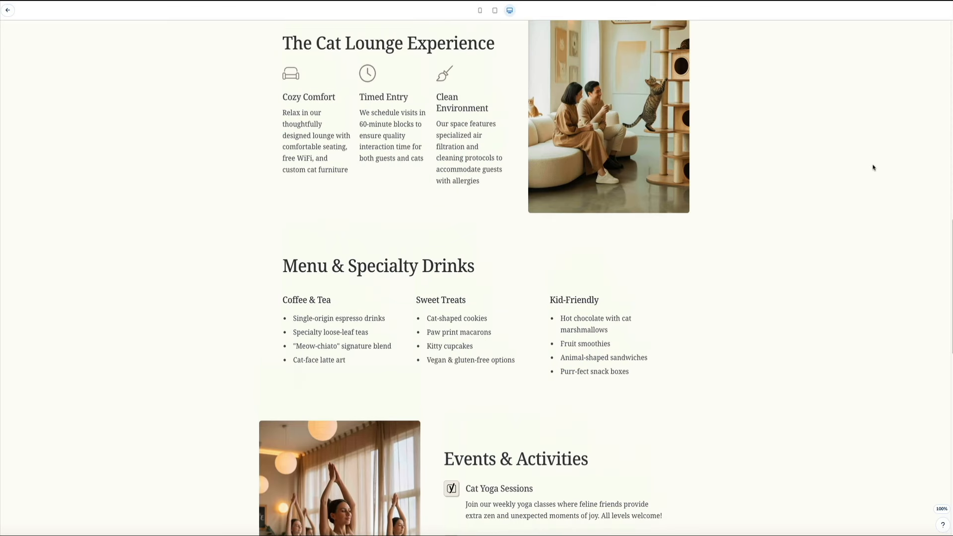
pyautogui.scroll(8, 873, 168)
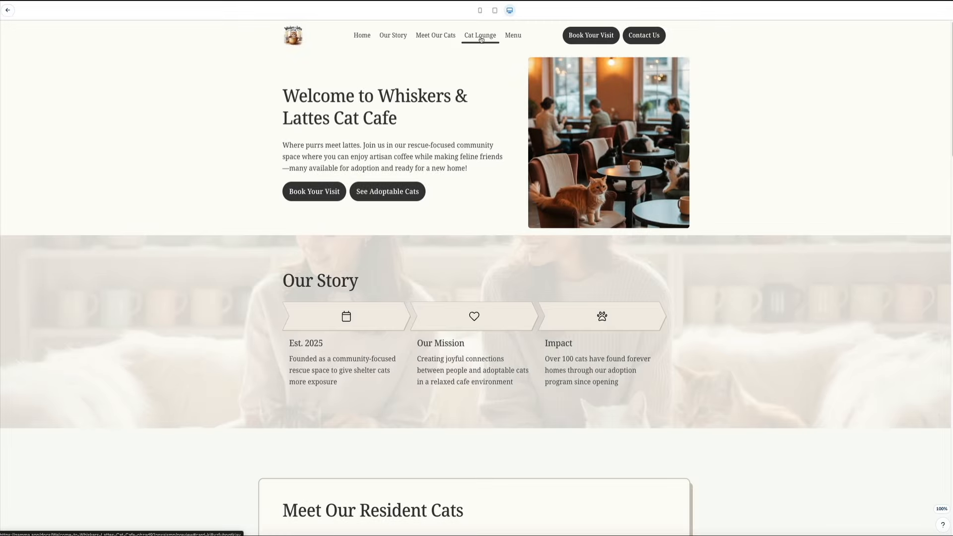
pyautogui.click(480, 38)
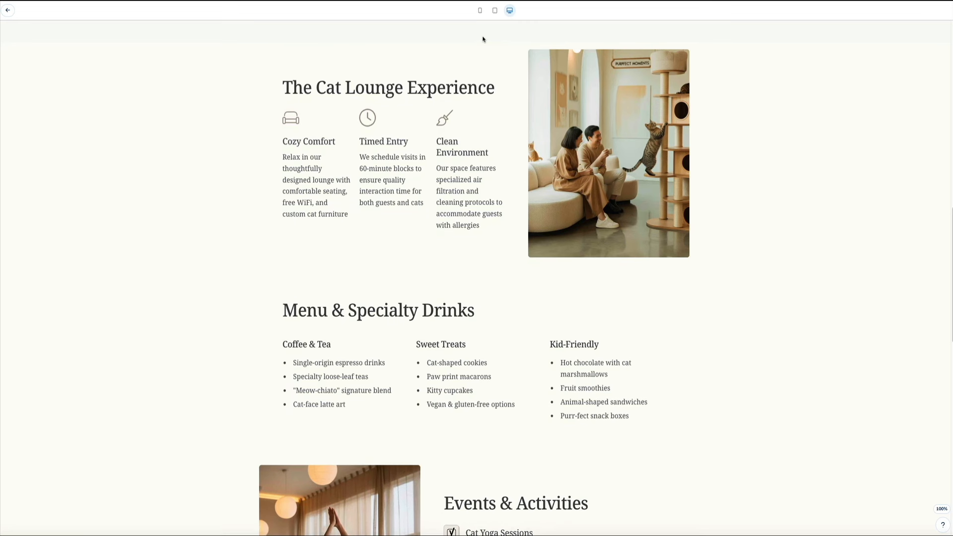
# - Return to the start of the previewed page, switch to the tablet layout and review how its sections adapt
pyautogui.scroll(3, 481, 39)
pyautogui.scroll(10, 481, 37)
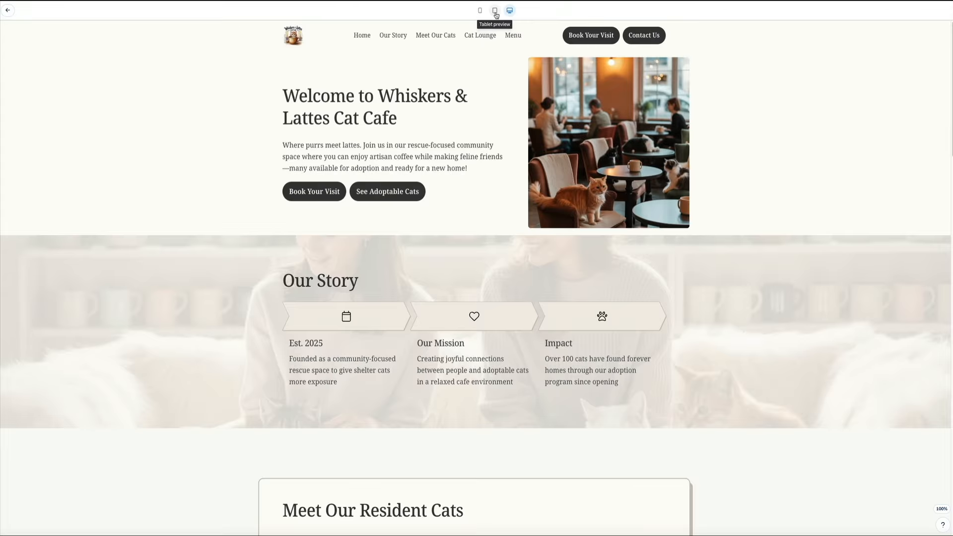
pyautogui.click(495, 11)
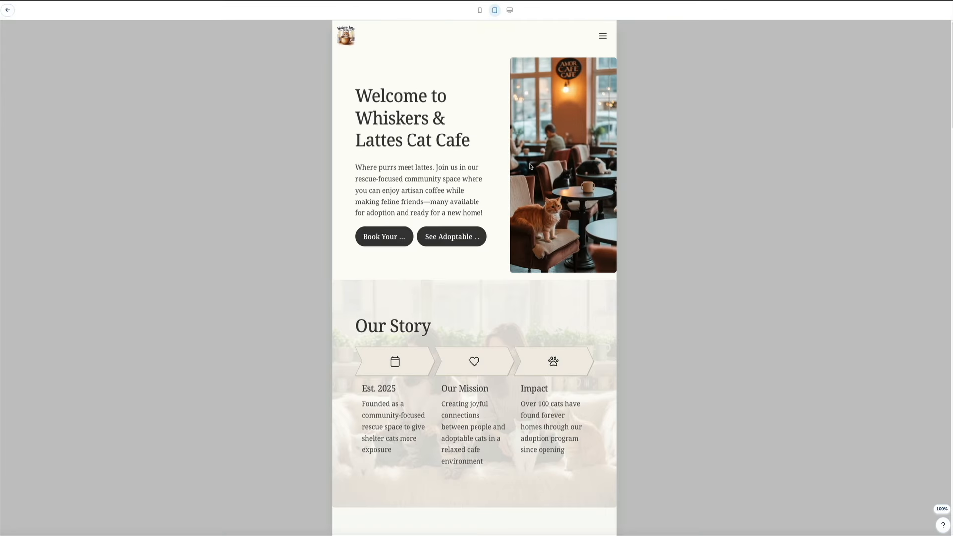
pyautogui.scroll(-3, 530, 167)
pyautogui.scroll(-6, 530, 167)
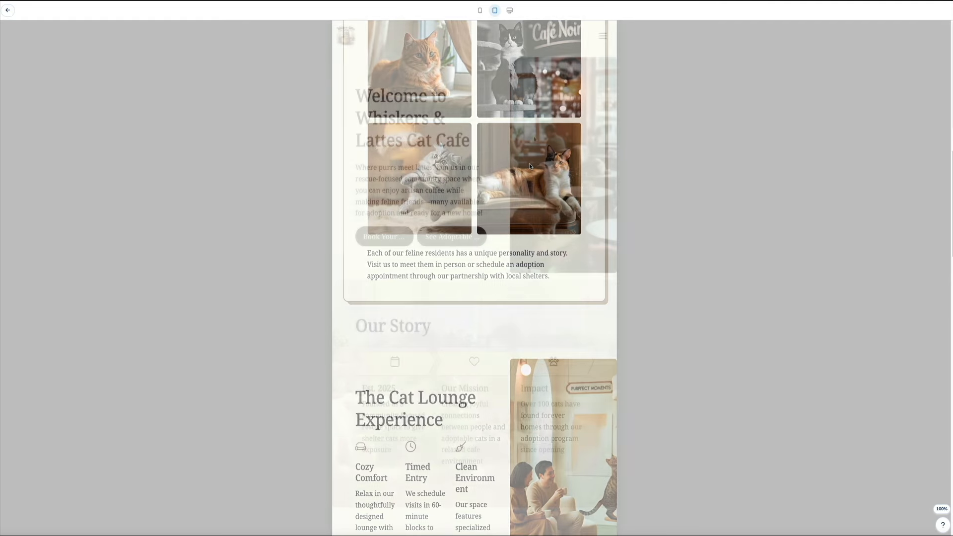
# - Preview the page in the phone layout through the Resident Cats section, and switch back to the desktop layout
pyautogui.click(480, 11)
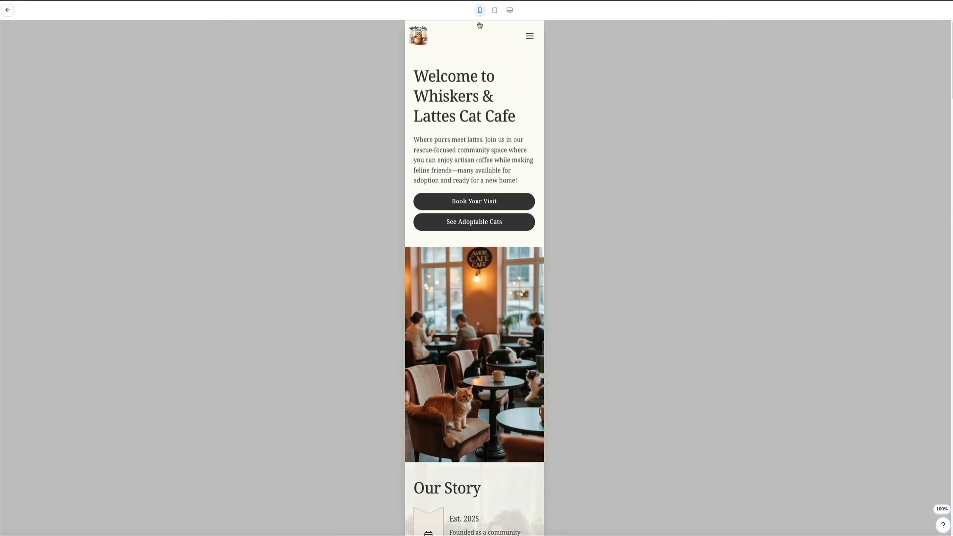
pyautogui.scroll(-3, 504, 132)
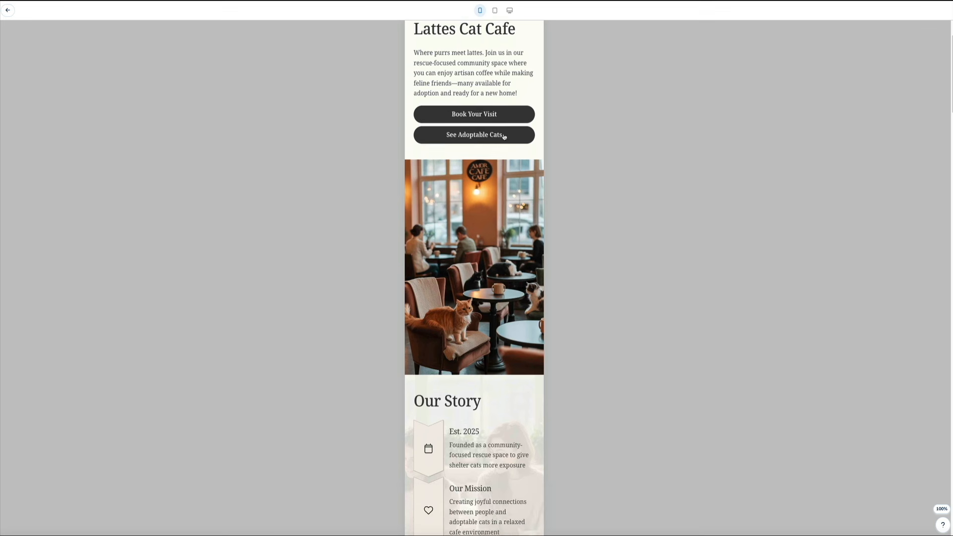
pyautogui.scroll(-6, 502, 134)
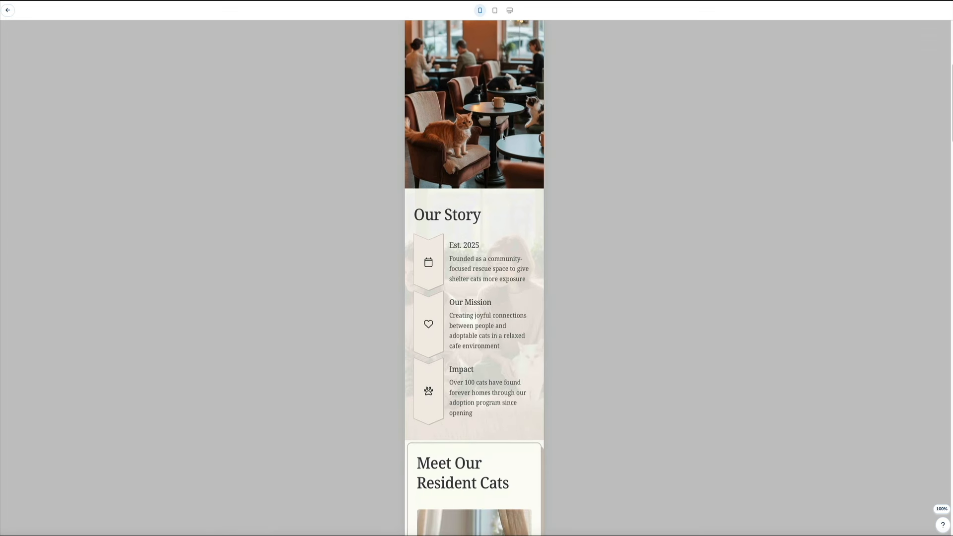
pyautogui.scroll(-4, 503, 134)
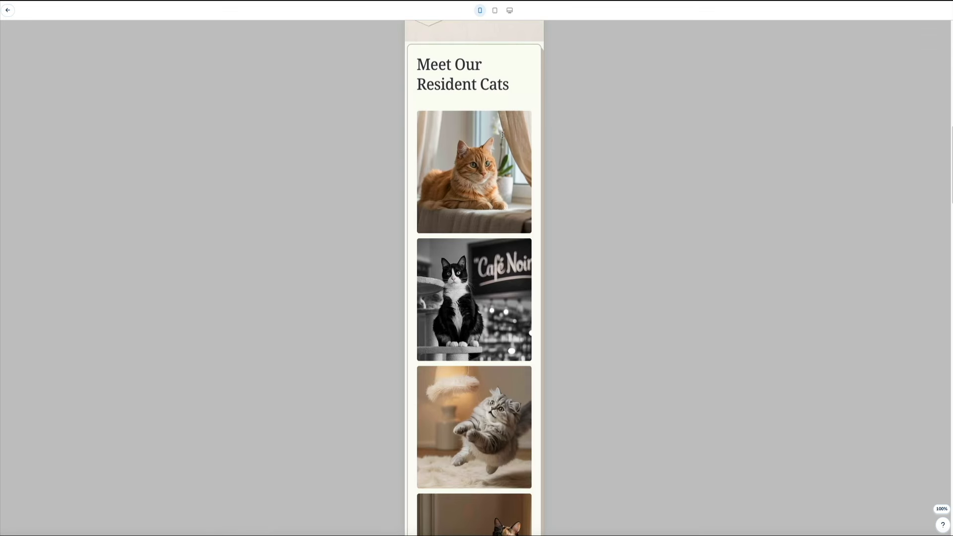
pyautogui.scroll(-2, 502, 134)
pyautogui.scroll(-1, 502, 135)
pyautogui.click(509, 10)
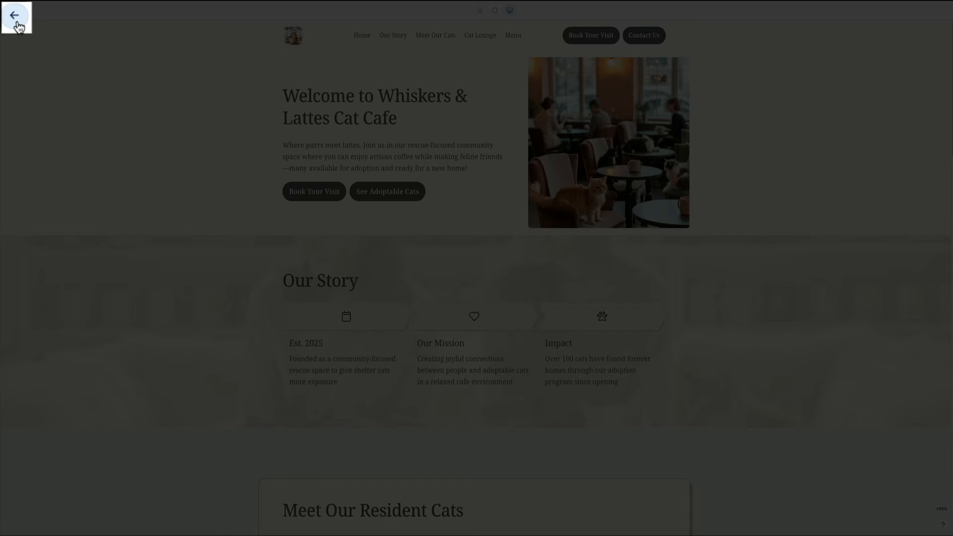
# - Exit the preview and delete the "Book Your Visit" button from the page header
pyautogui.click(9, 15)
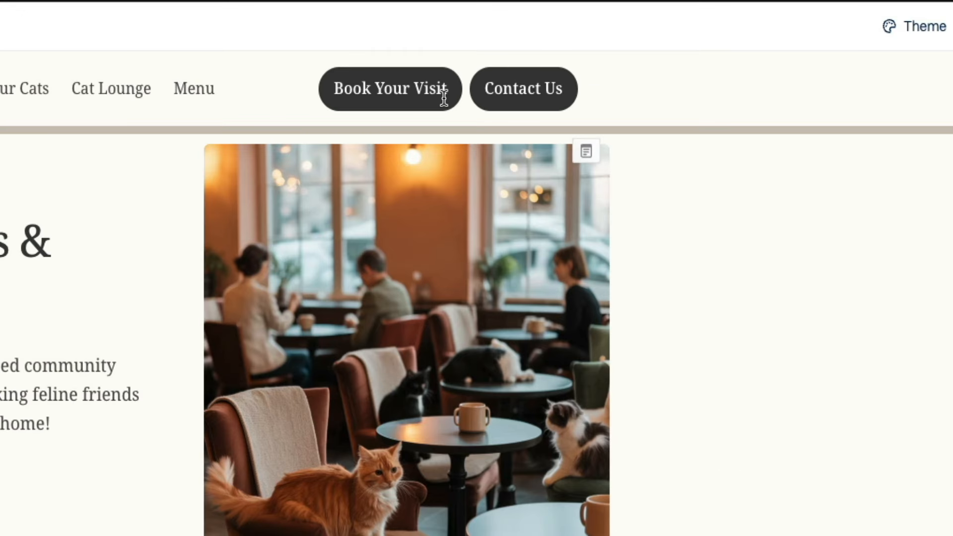
pyautogui.click(612, 38)
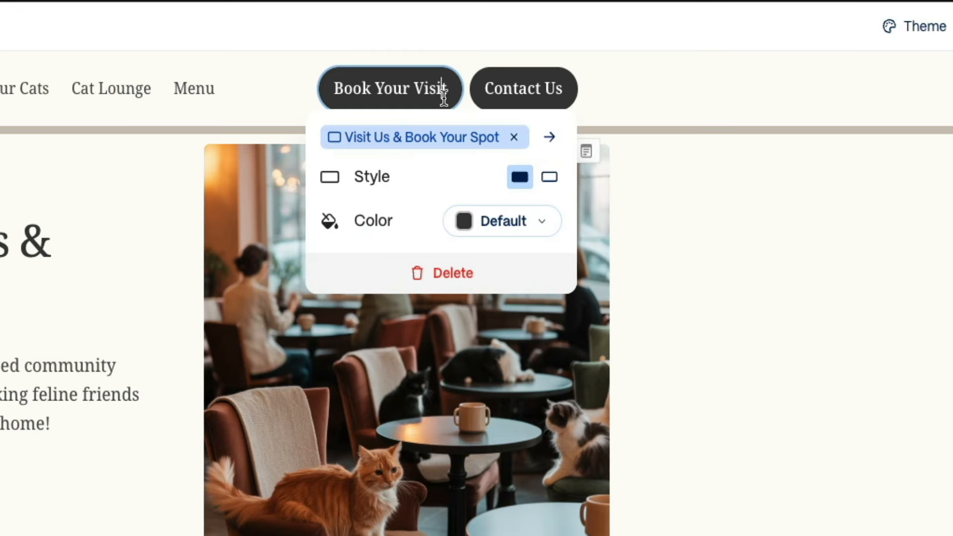
pyautogui.click(449, 284)
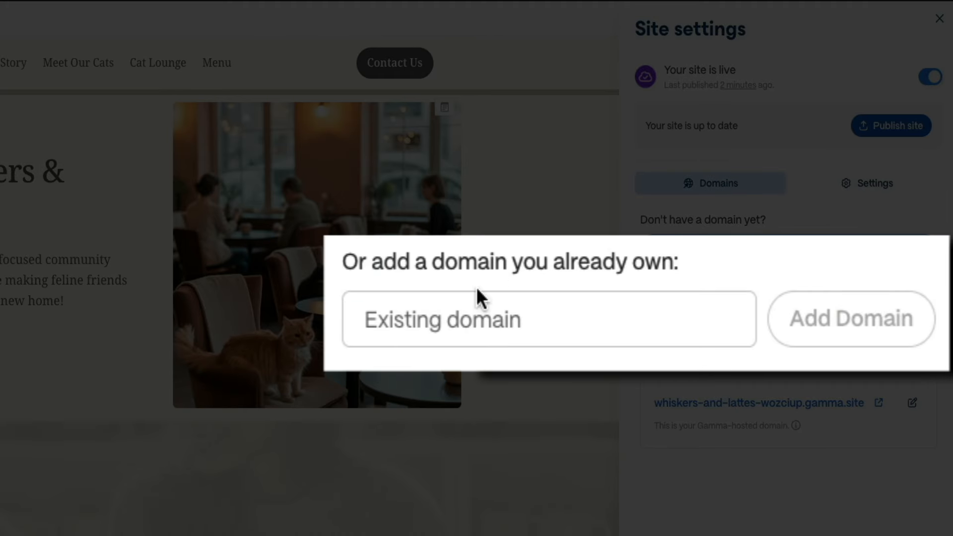
# - Enter testlandingpagedomain.com as an already owned domain in the site settings
pyautogui.click(438, 315)
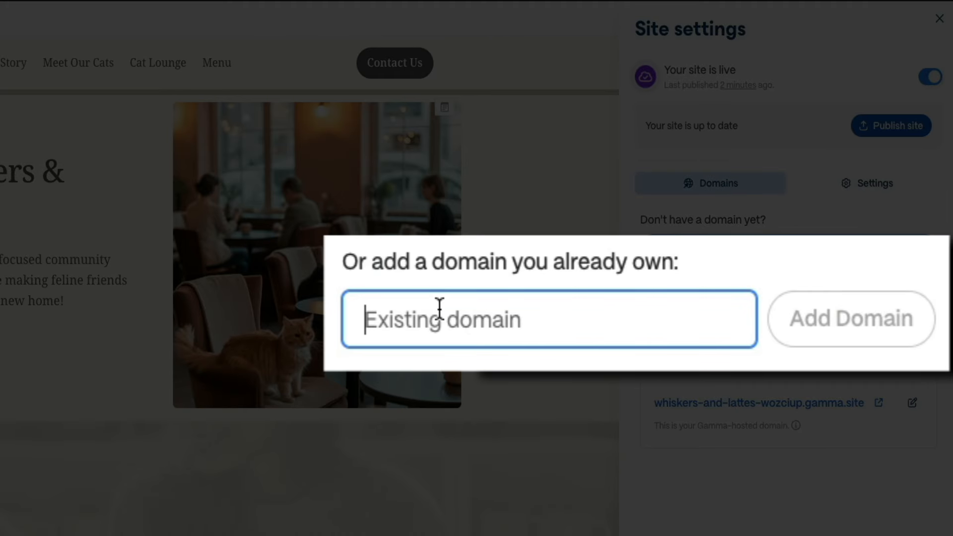
pyautogui.write('testlandingpagedomain.com')
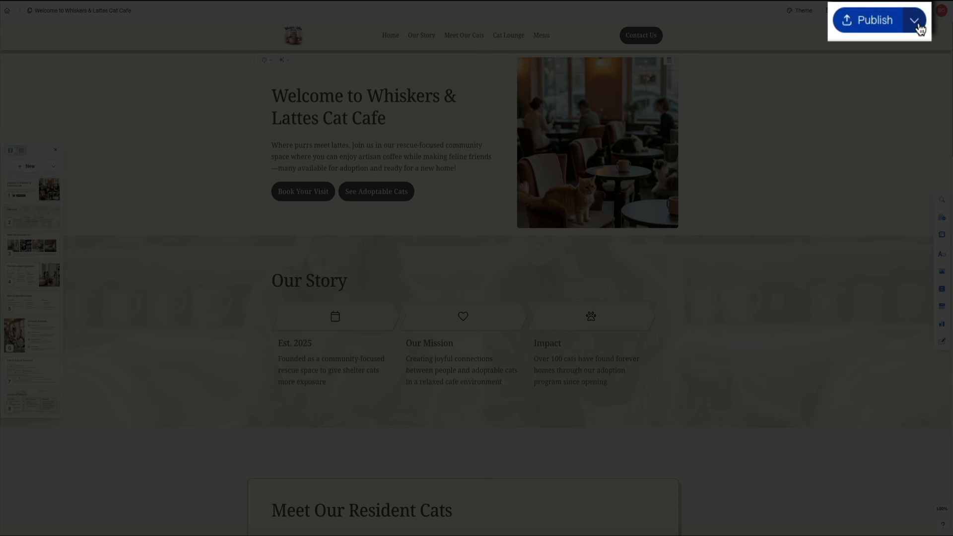
# - Publish the site to its Gamma-hosted domain and open the live site
pyautogui.click(916, 23)
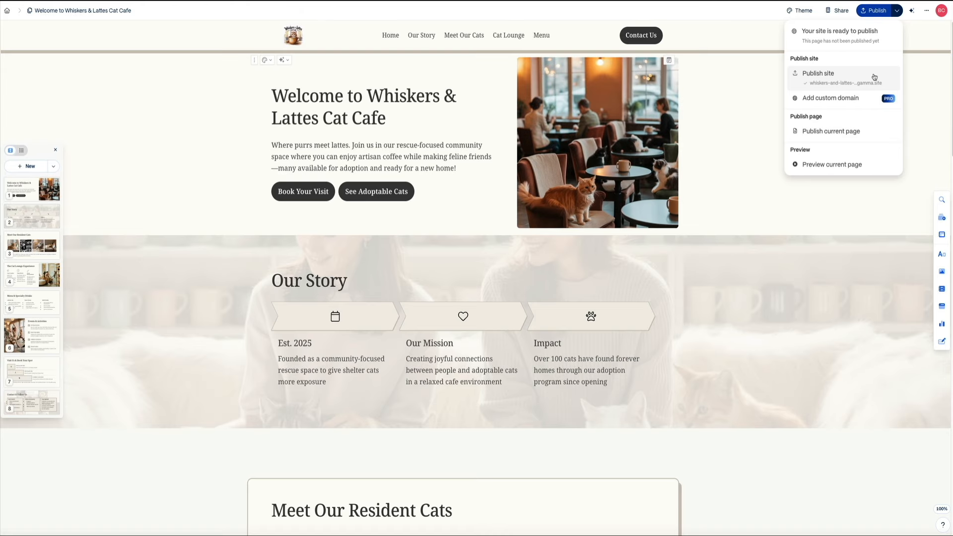
pyautogui.click(875, 77)
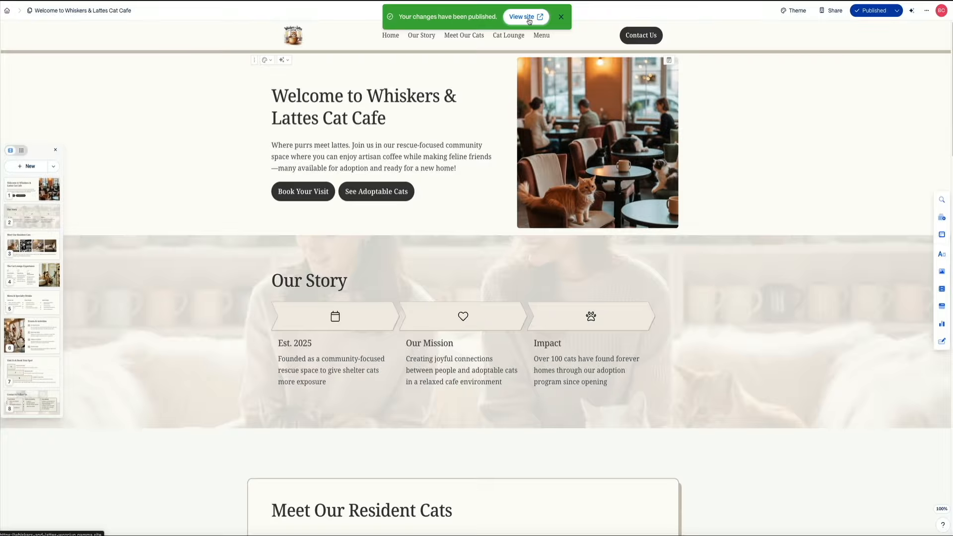
pyautogui.click(529, 19)
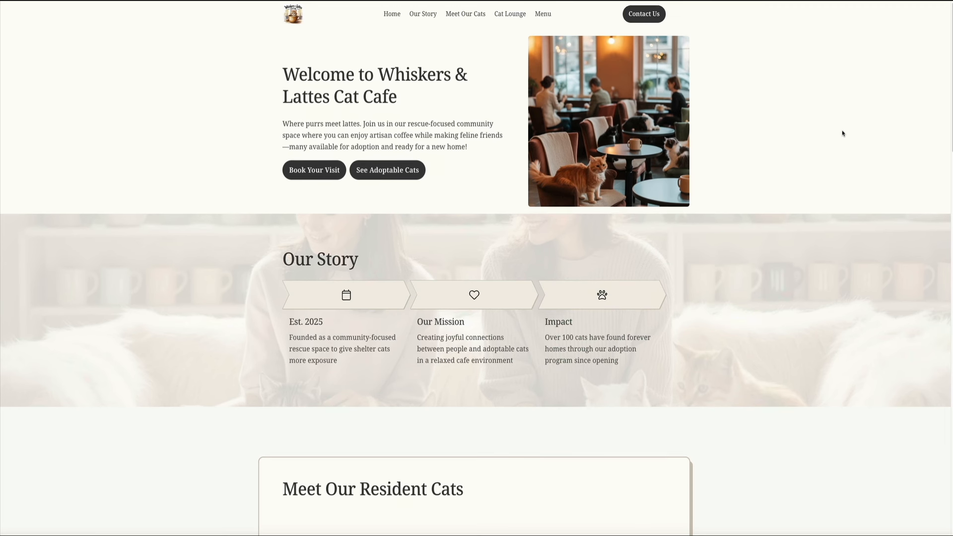
# - Review the live site from the welcome section down to Contact & Follow Us and back up
pyautogui.scroll(-3, 842, 133)
pyautogui.scroll(-9, 842, 133)
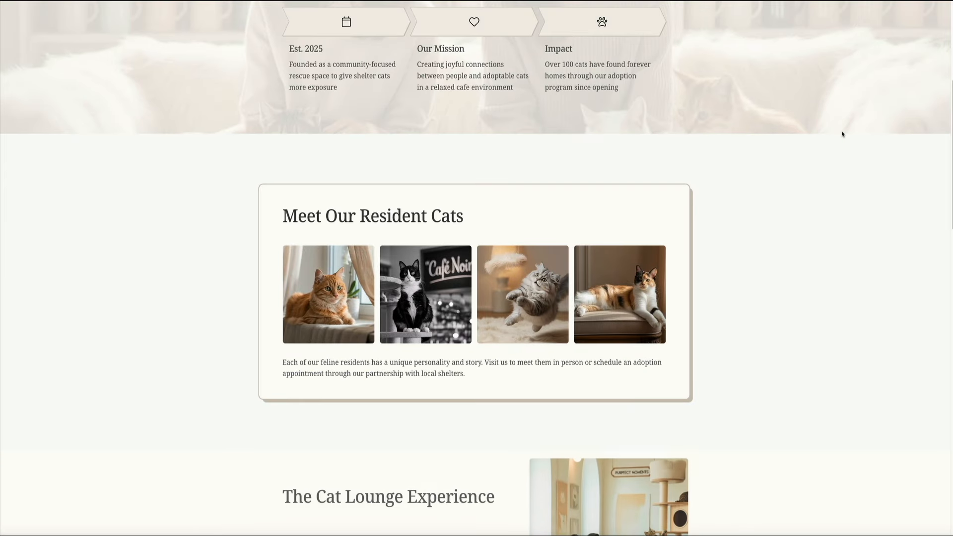
pyautogui.scroll(-7, 842, 134)
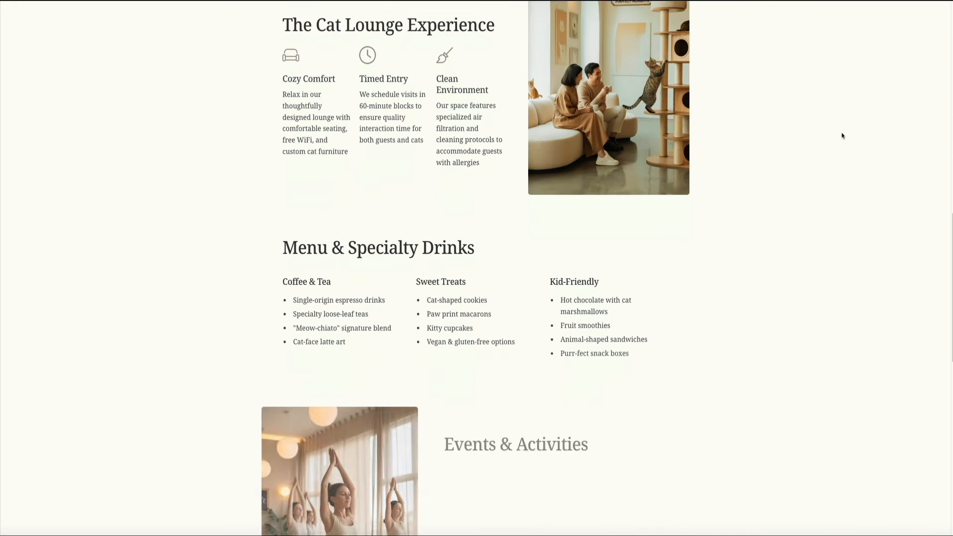
pyautogui.scroll(-9, 842, 136)
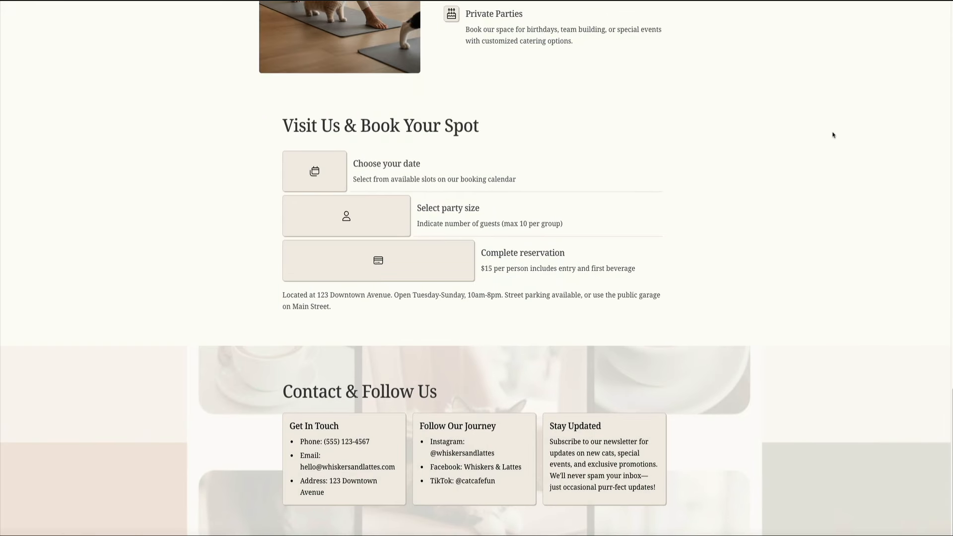
pyautogui.scroll(6, 833, 135)
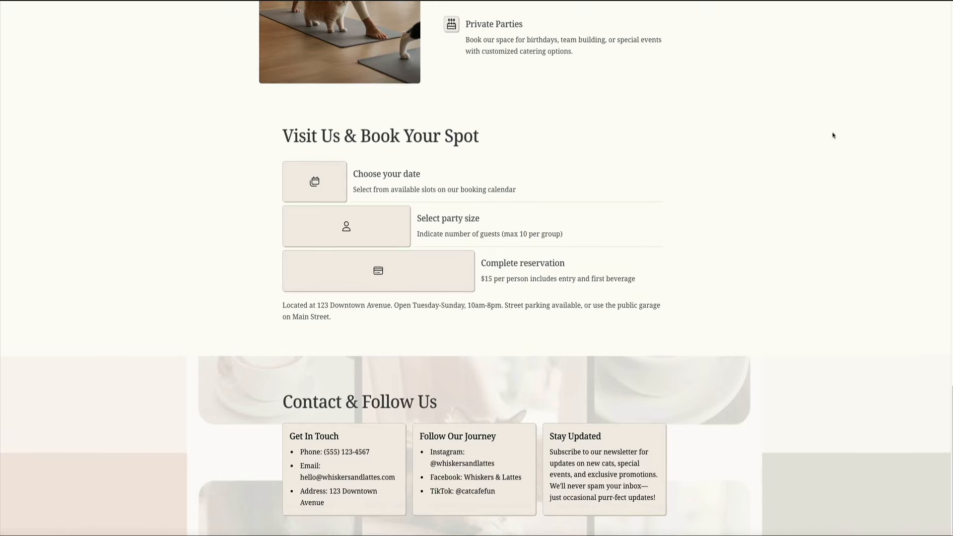
pyautogui.scroll(8, 833, 136)
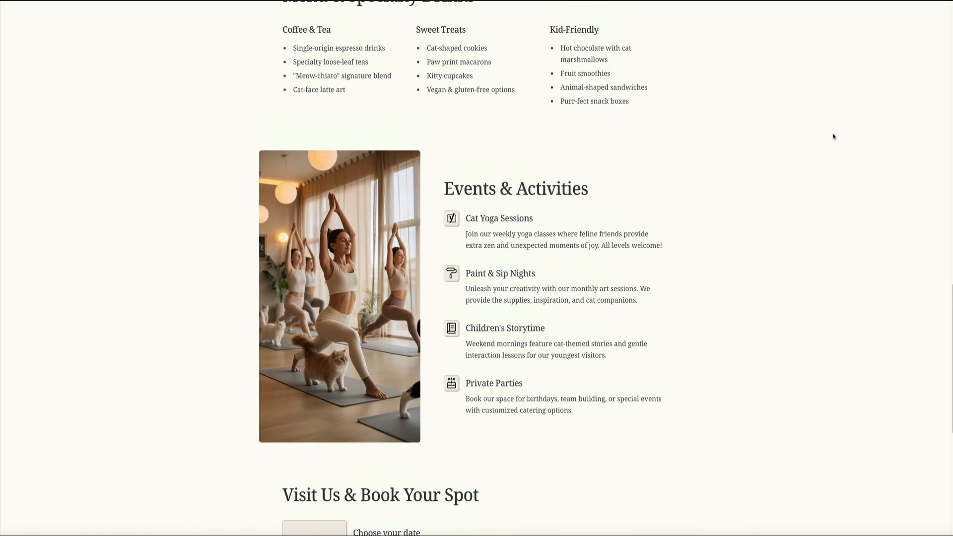
pyautogui.scroll(13, 833, 138)
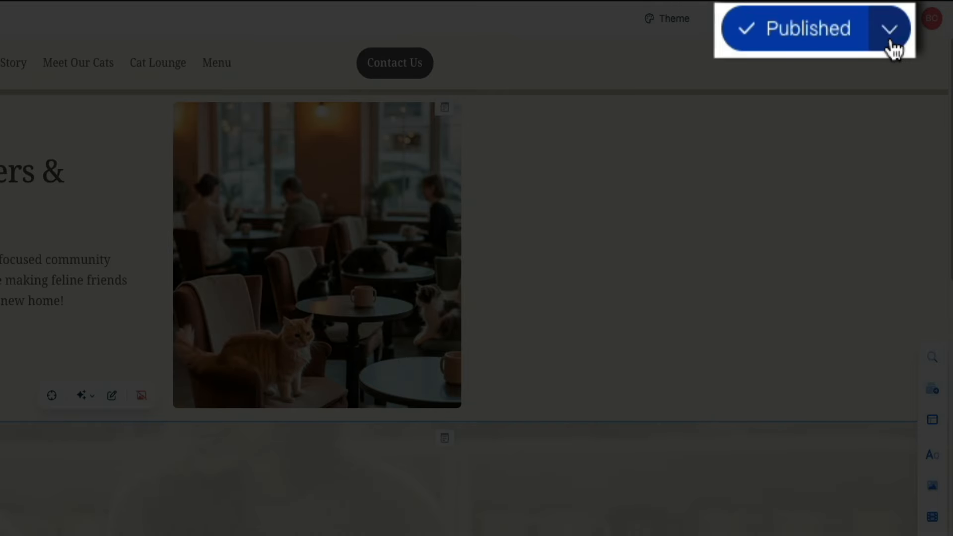
# - Add the already owned domain testlandingpagedomain.com to the published site as a custom domain
pyautogui.click(851, 25)
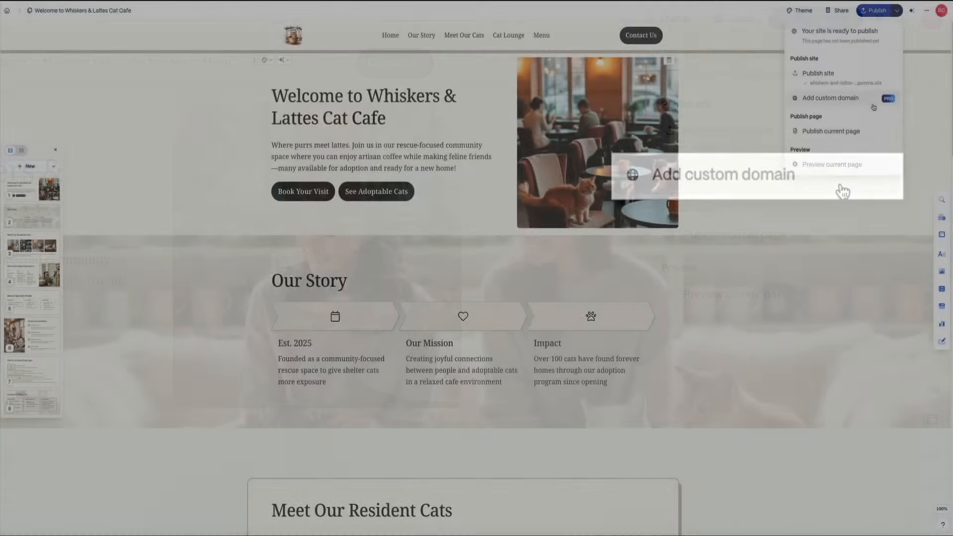
pyautogui.click(797, 177)
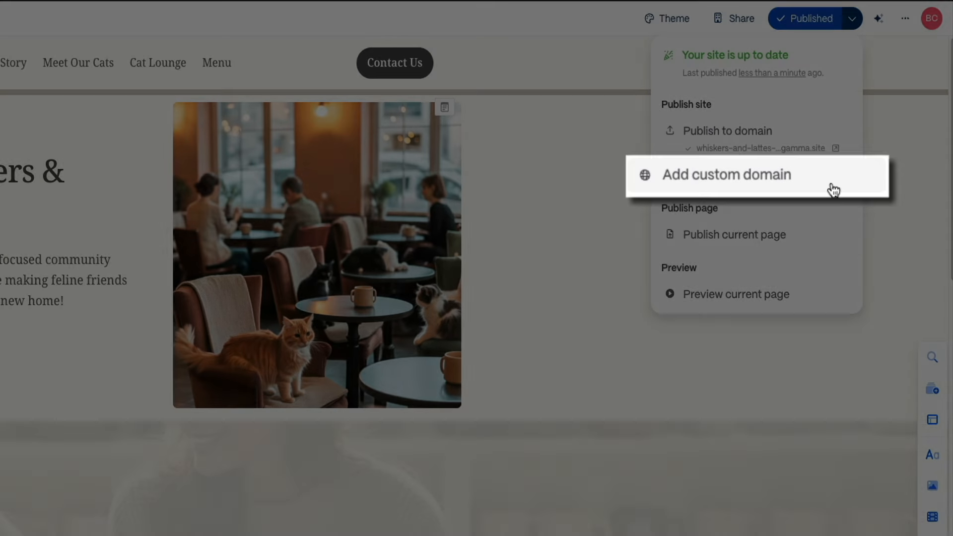
pyautogui.click(824, 187)
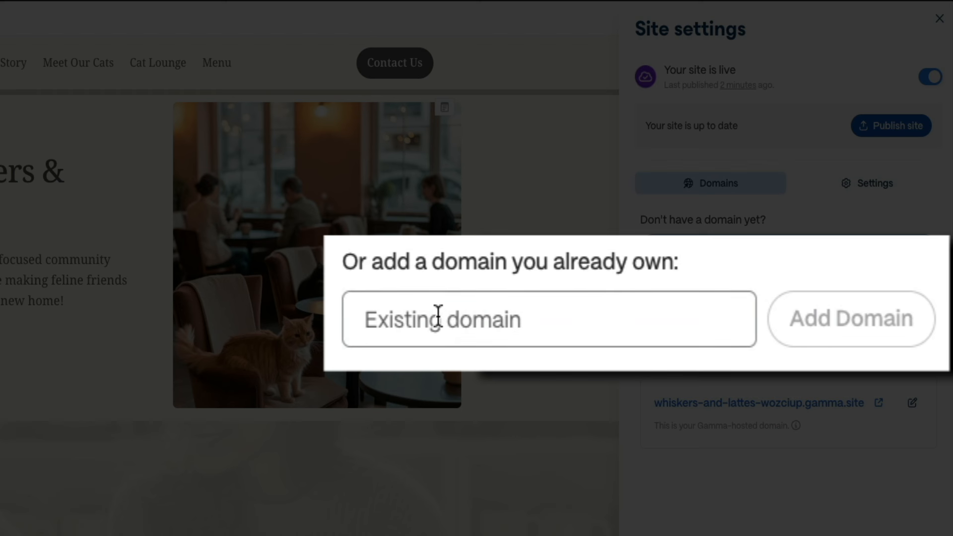
pyautogui.click(583, 309)
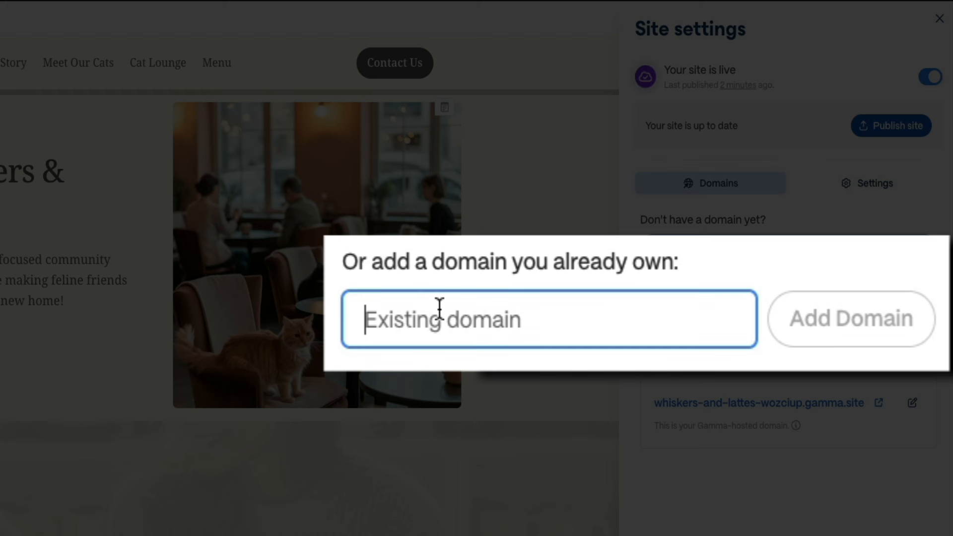
pyautogui.write('testlandingpagedomain.com')
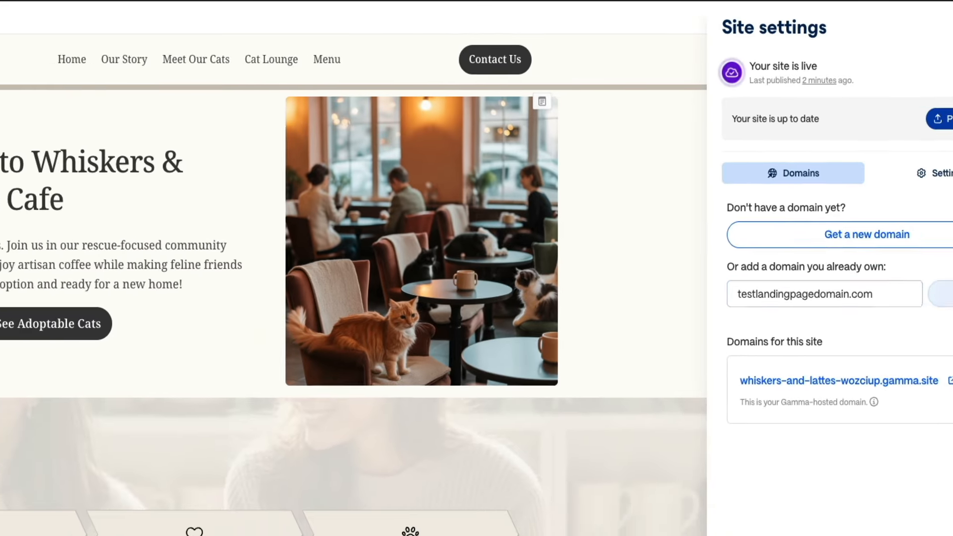
pyautogui.click(894, 320)
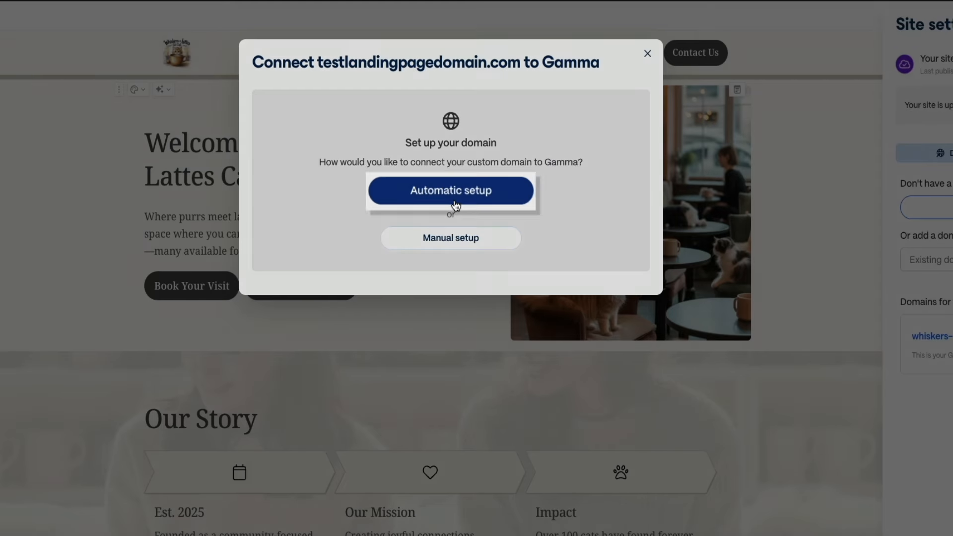
# - Connect the custom domain with automatic setup, authorize the DNS changes through GoDaddy, and close the site settings
pyautogui.click(453, 198)
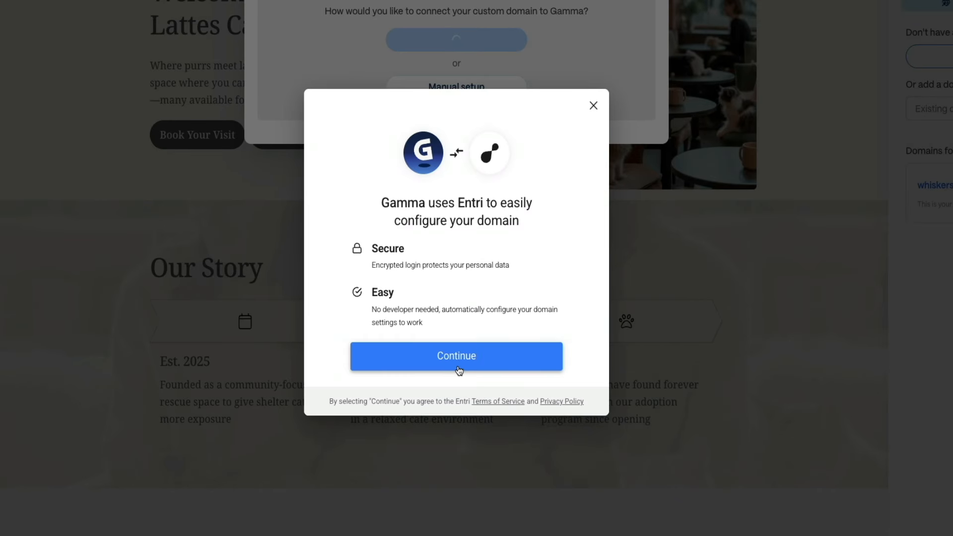
pyautogui.click(457, 368)
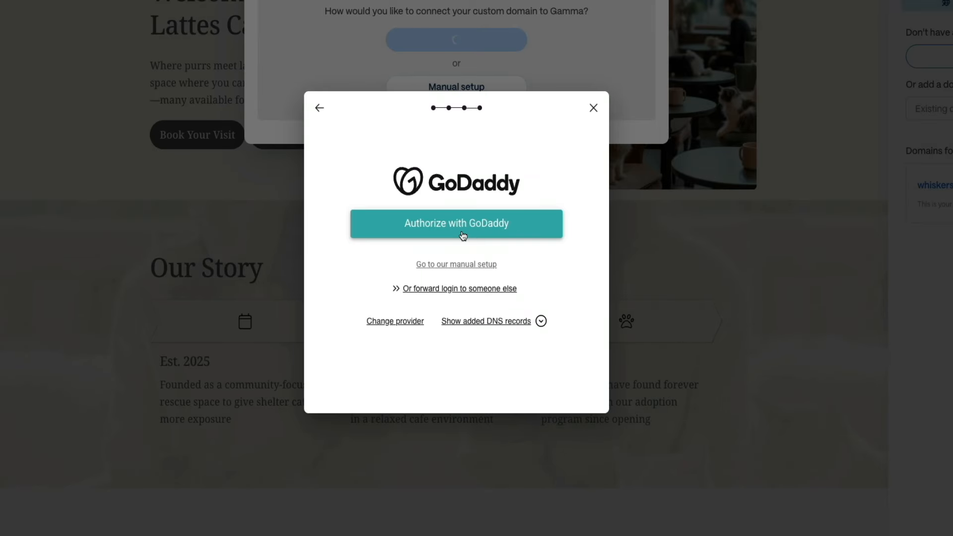
pyautogui.click(469, 225)
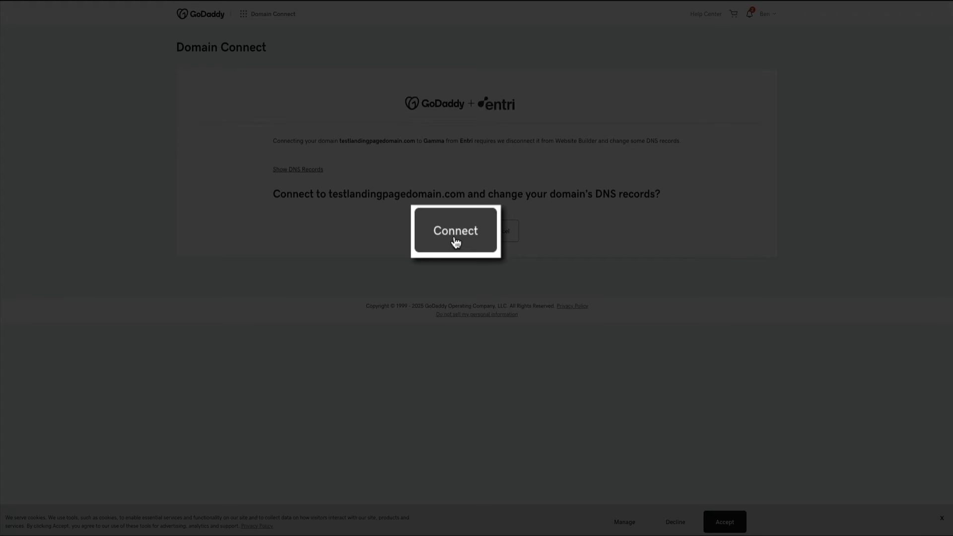
pyautogui.click(456, 241)
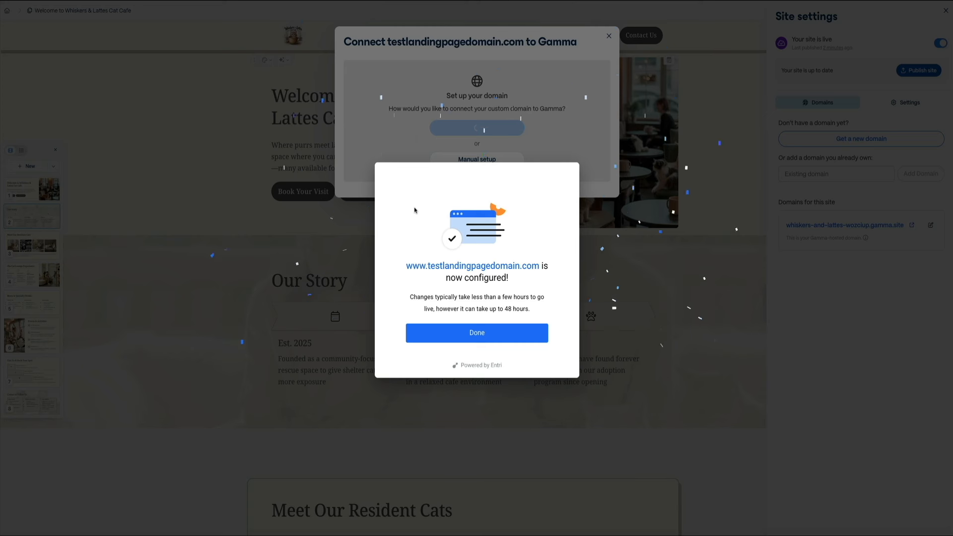
pyautogui.click(477, 337)
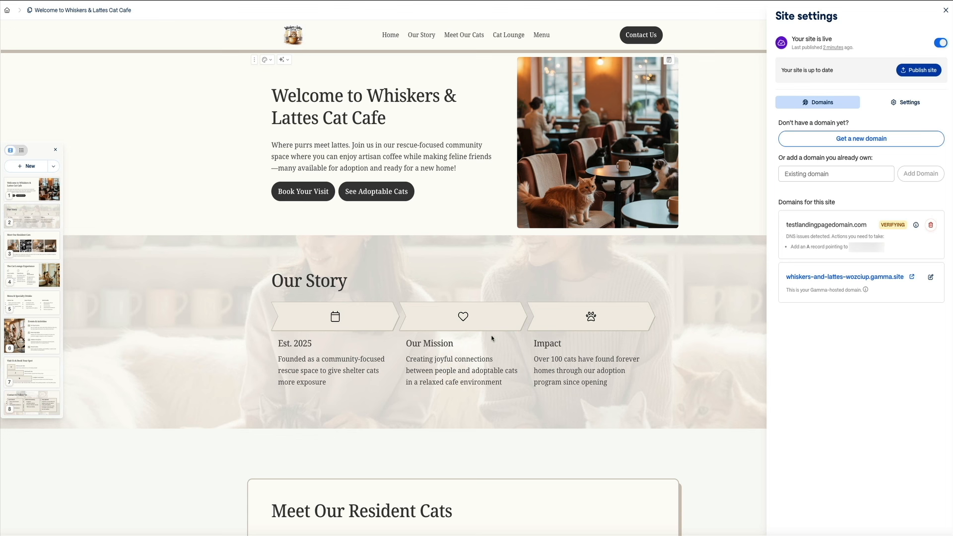
pyautogui.click(945, 10)
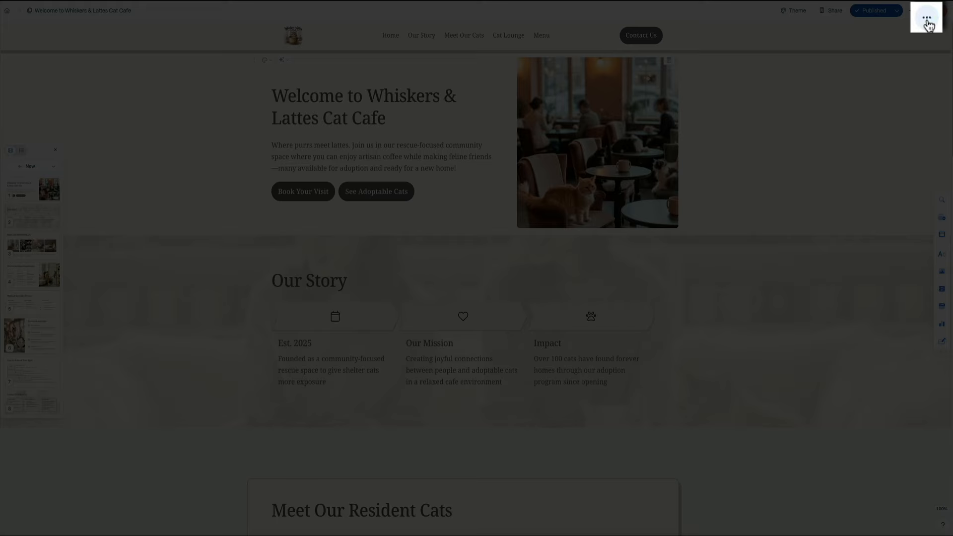
# - Upload the Whiskers & Lattes Cat Cafe logo PNG from Downloads as the favicon in the site settings
pyautogui.click(927, 14)
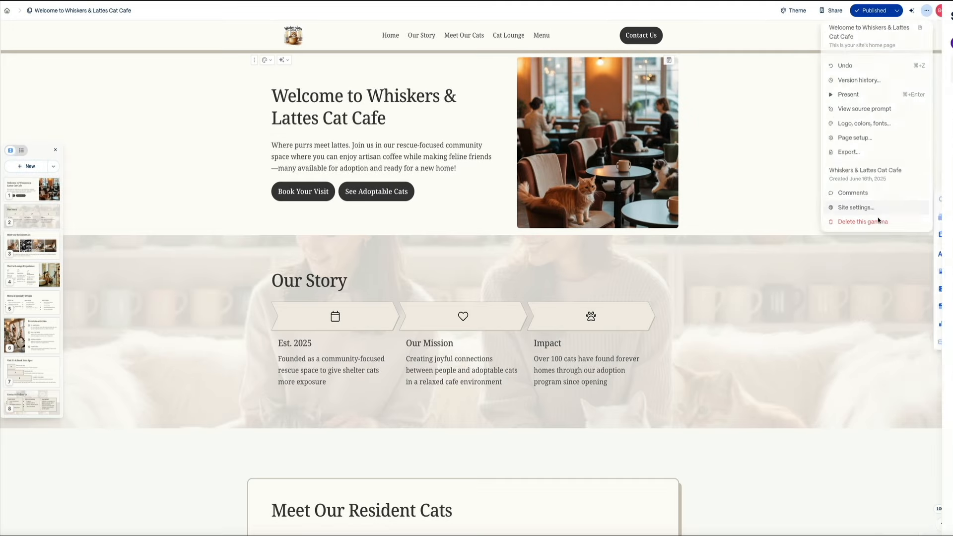
pyautogui.click(877, 216)
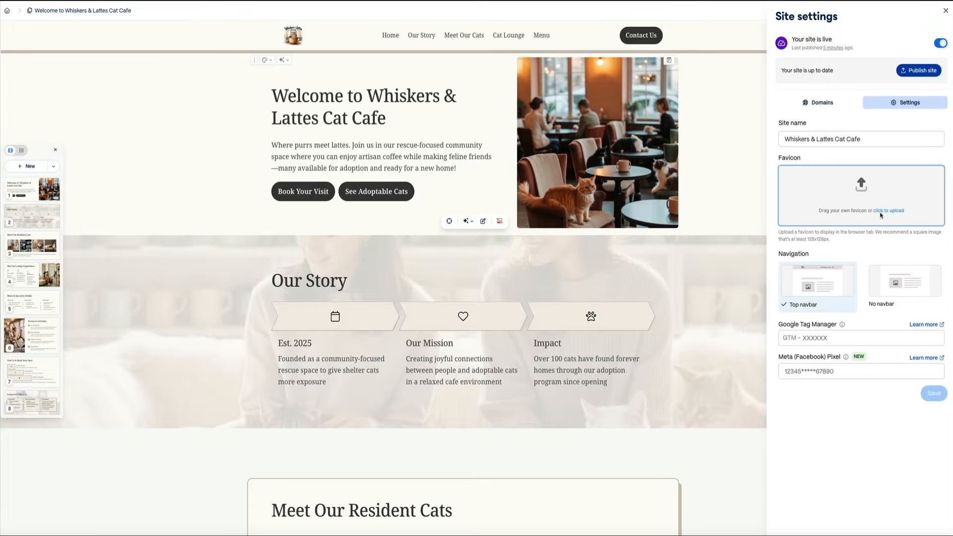
pyautogui.click(881, 214)
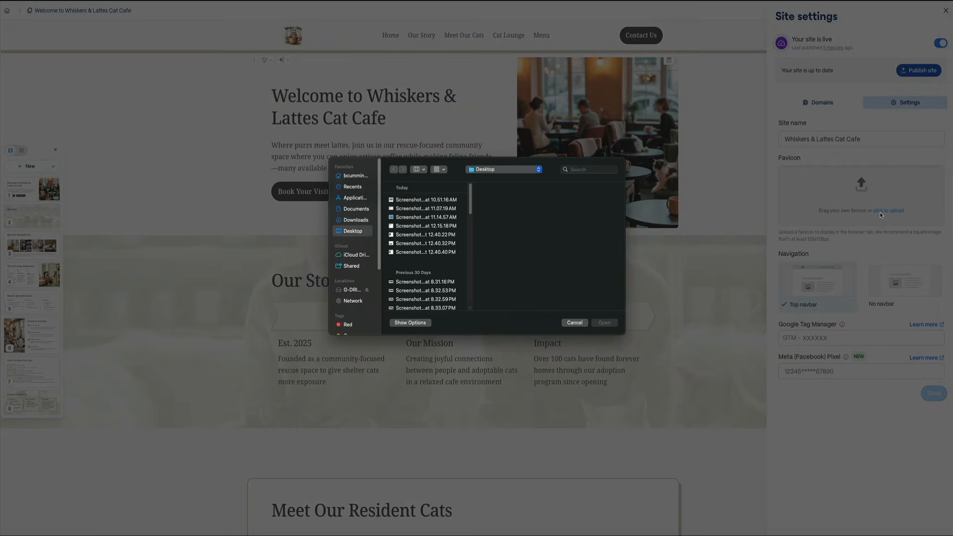
pyautogui.click(356, 220)
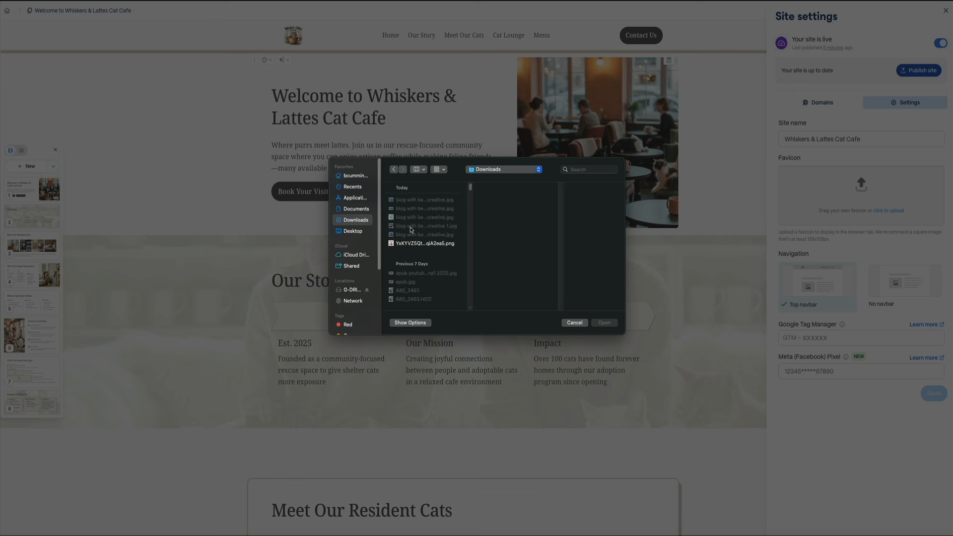
pyautogui.click(424, 243)
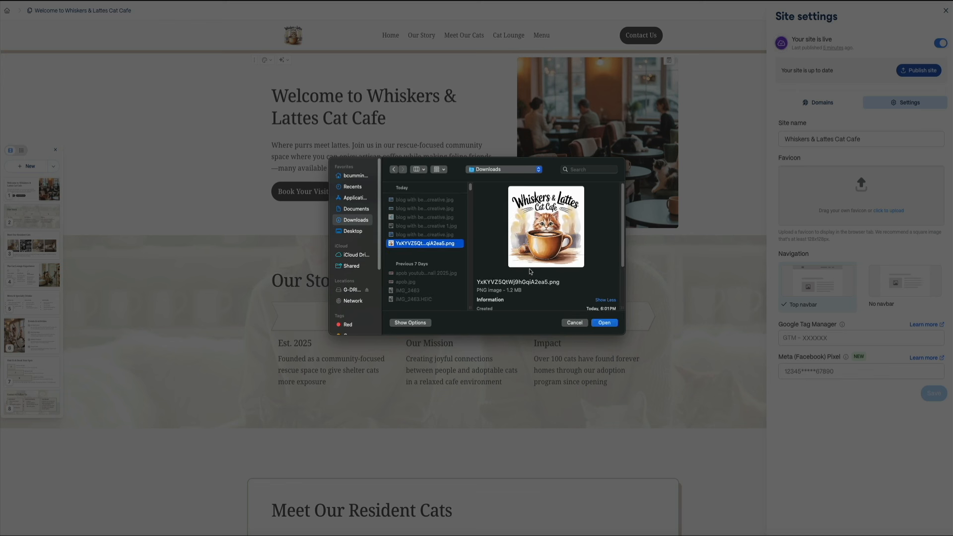
pyautogui.click(605, 323)
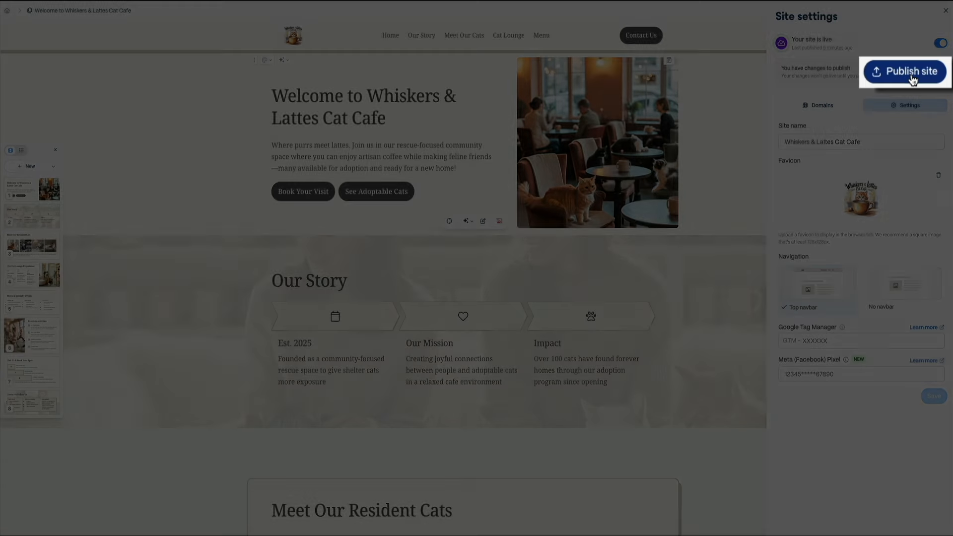
# - Publish the site with the new favicon and open its live page on testlandingpagedomain.com
pyautogui.click(920, 74)
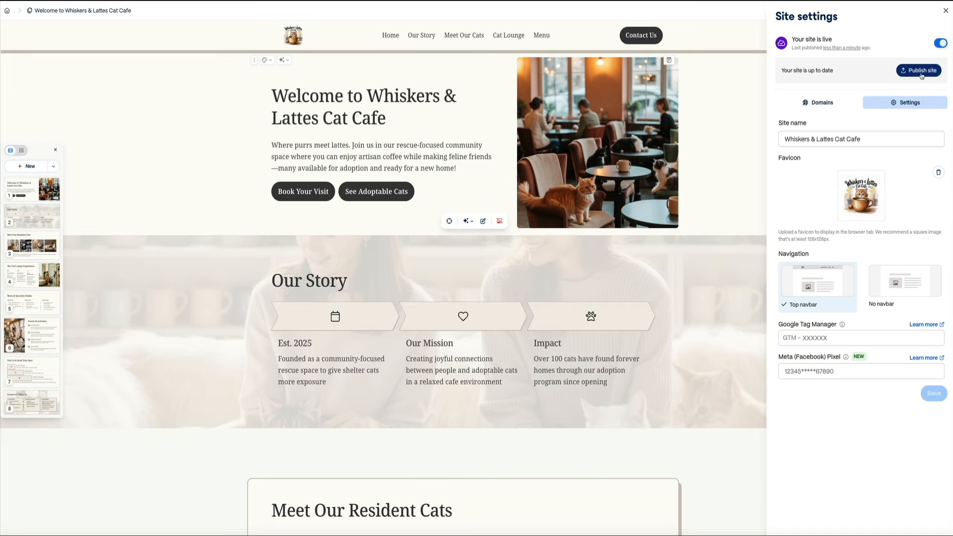
pyautogui.click(945, 10)
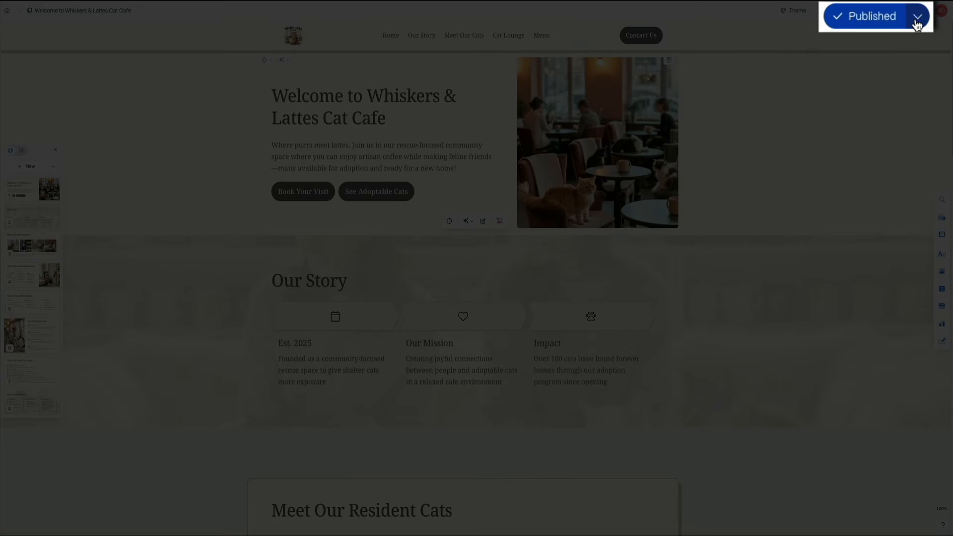
pyautogui.click(895, 11)
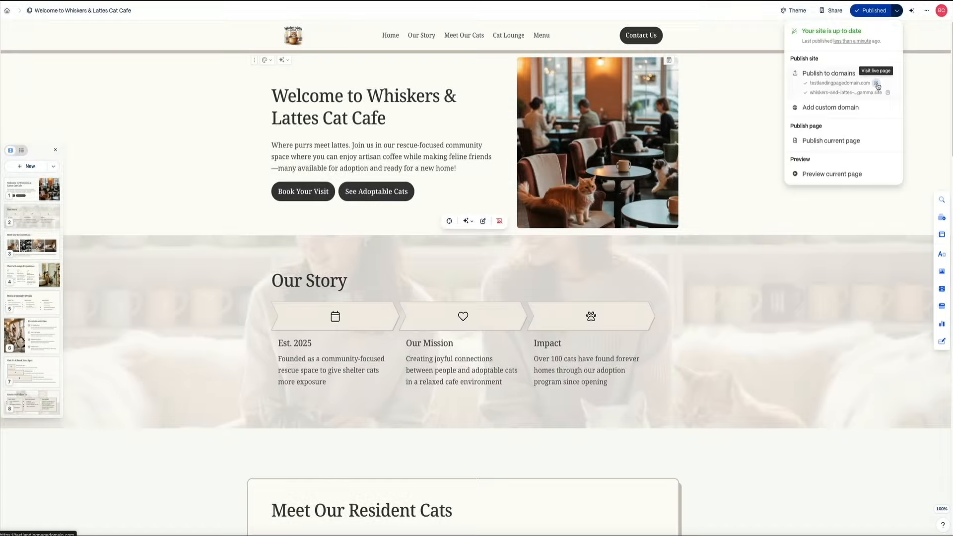
pyautogui.click(903, 90)
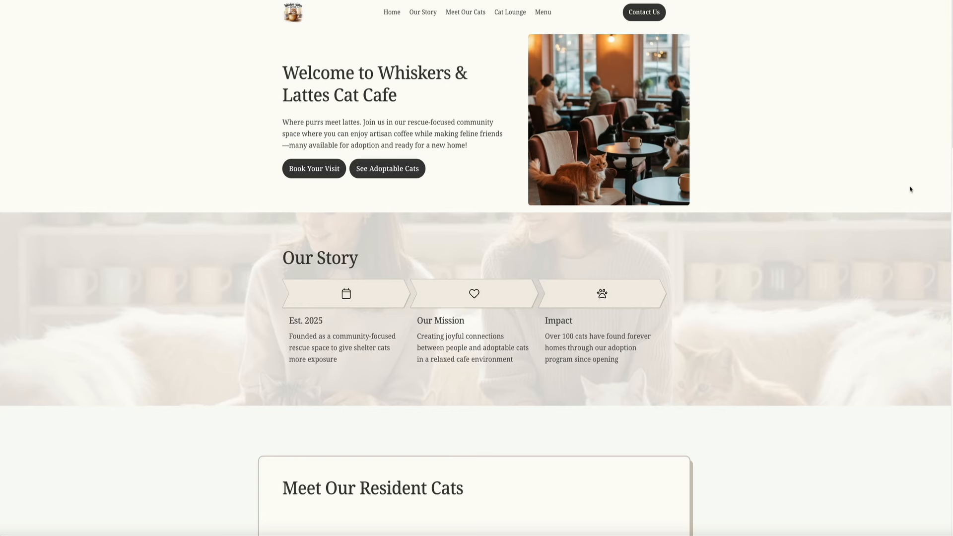